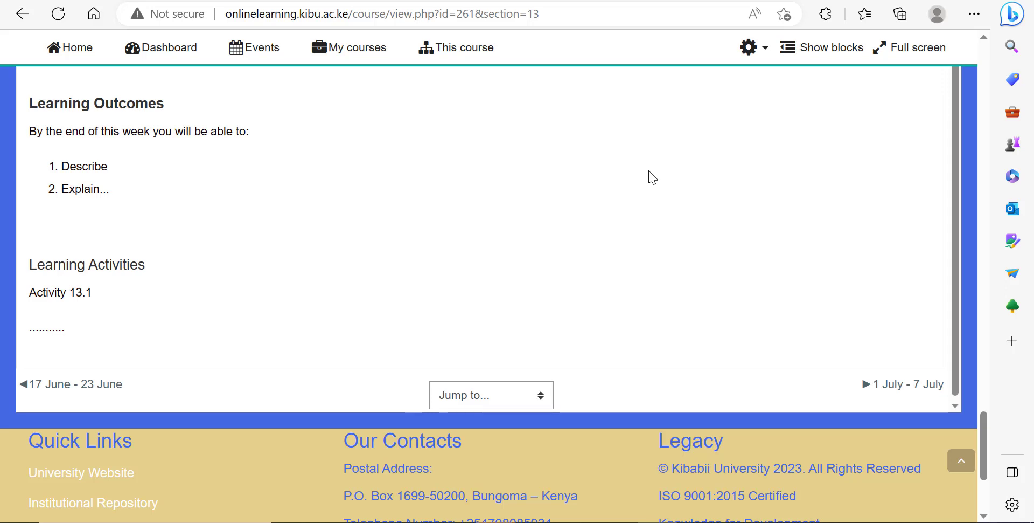
# Step: Open the full course administration page from the course settings menu
pyautogui.scroll(12, 752, 167)
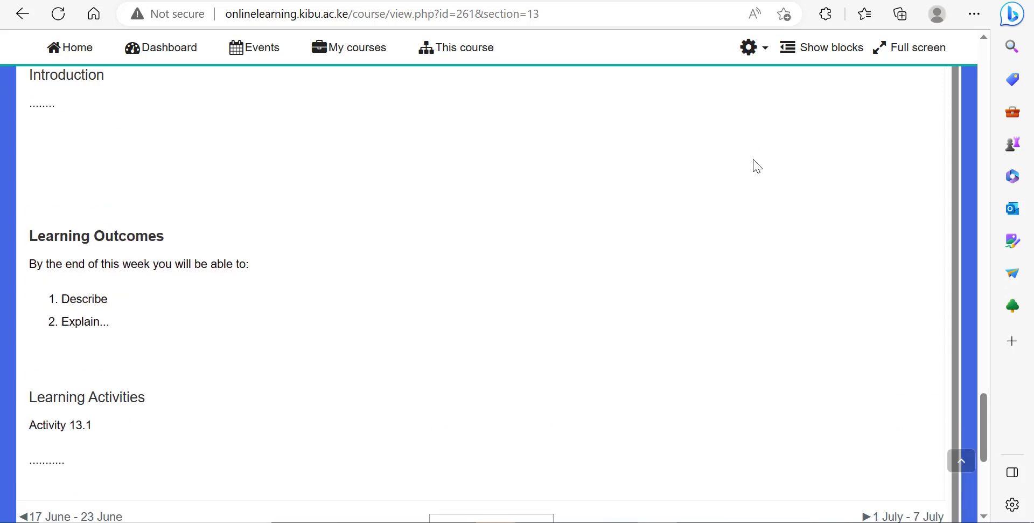
pyautogui.scroll(4, 753, 167)
pyautogui.click(749, 47)
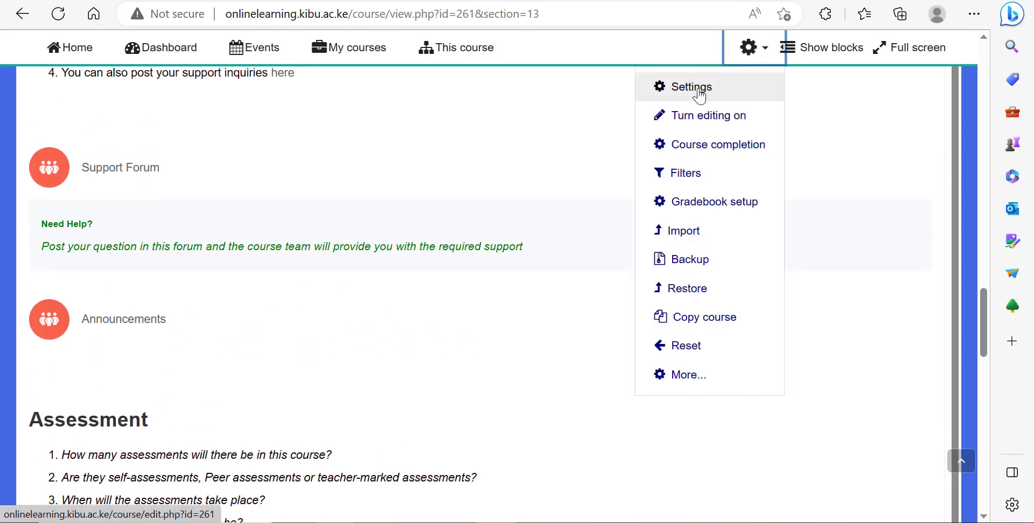
pyautogui.click(673, 377)
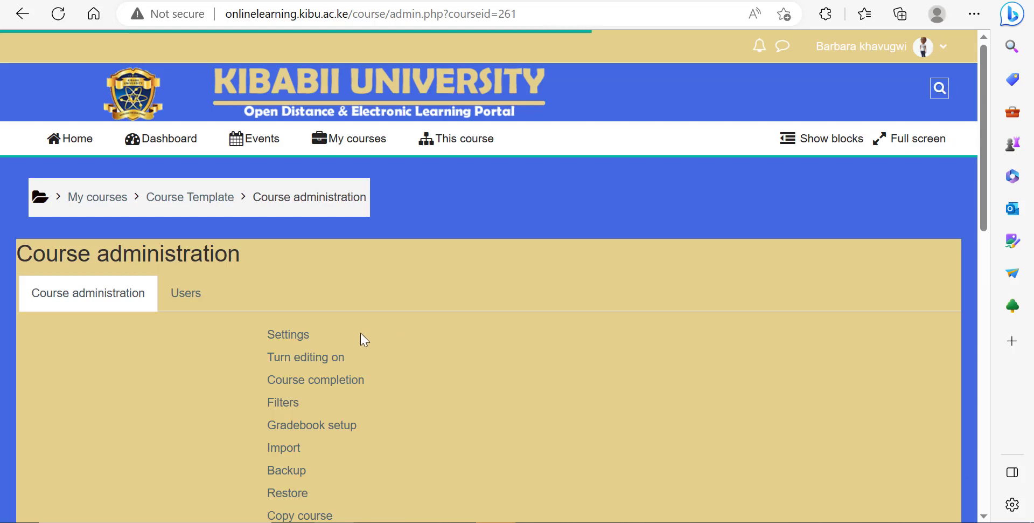
# Step: Open the question bank Categories page from the course administration list
pyautogui.scroll(-3, 361, 332)
pyautogui.scroll(-6, 361, 334)
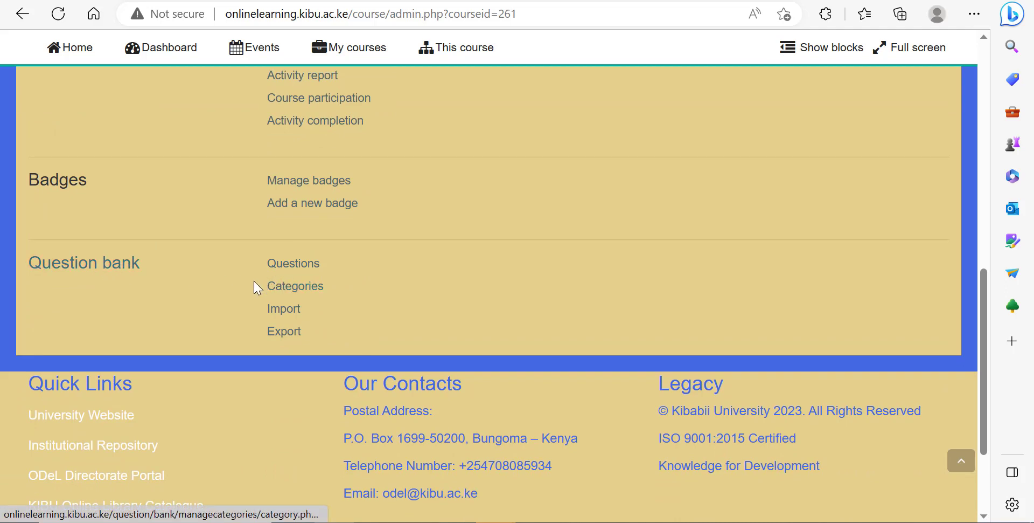
pyautogui.click(292, 288)
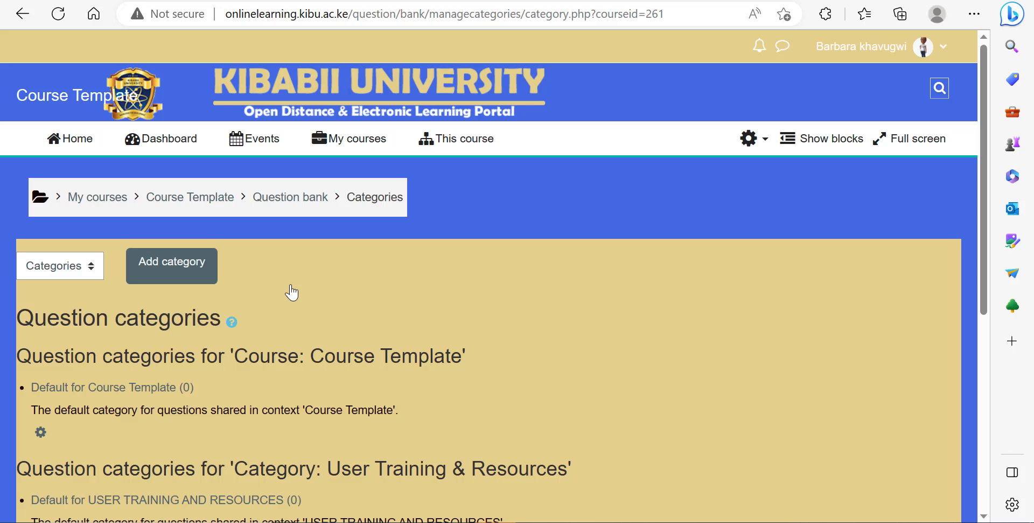
# Step: Start adding a new question category and name it Nations in Africa
pyautogui.scroll(-3, 292, 293)
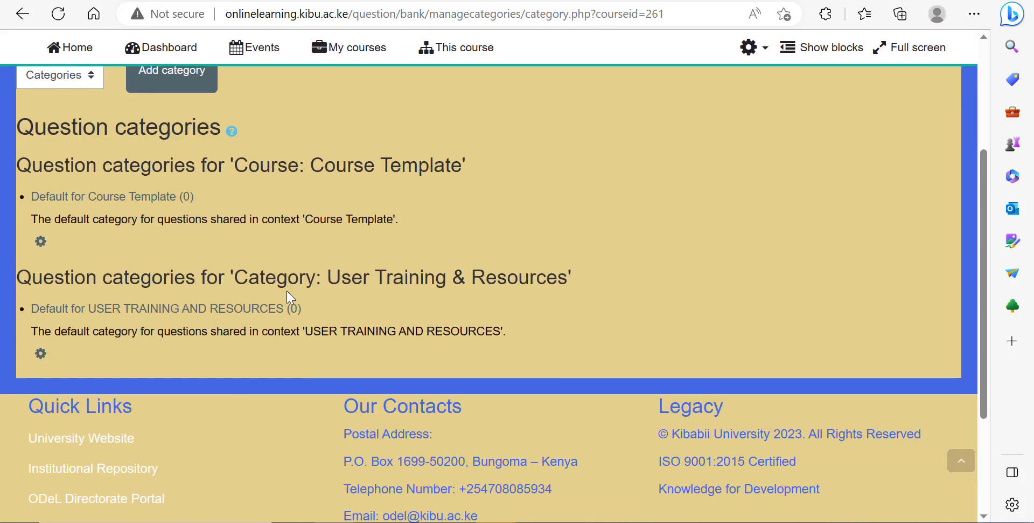
pyautogui.scroll(3, 289, 296)
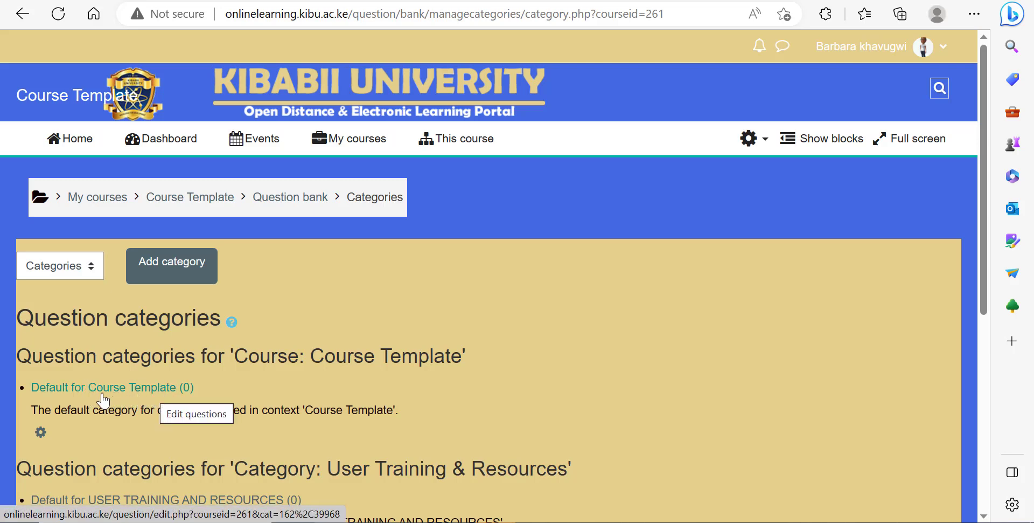
pyautogui.click(168, 276)
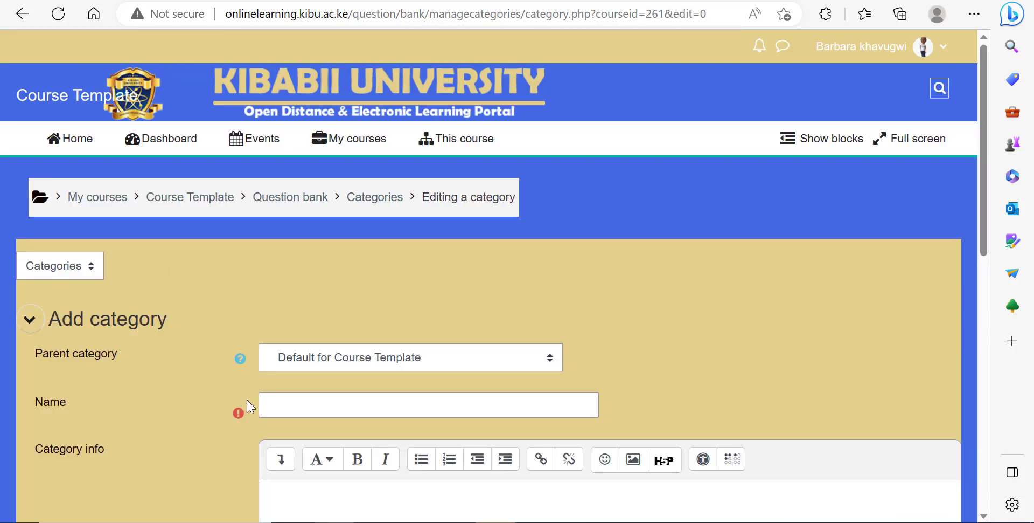
pyautogui.click(320, 404)
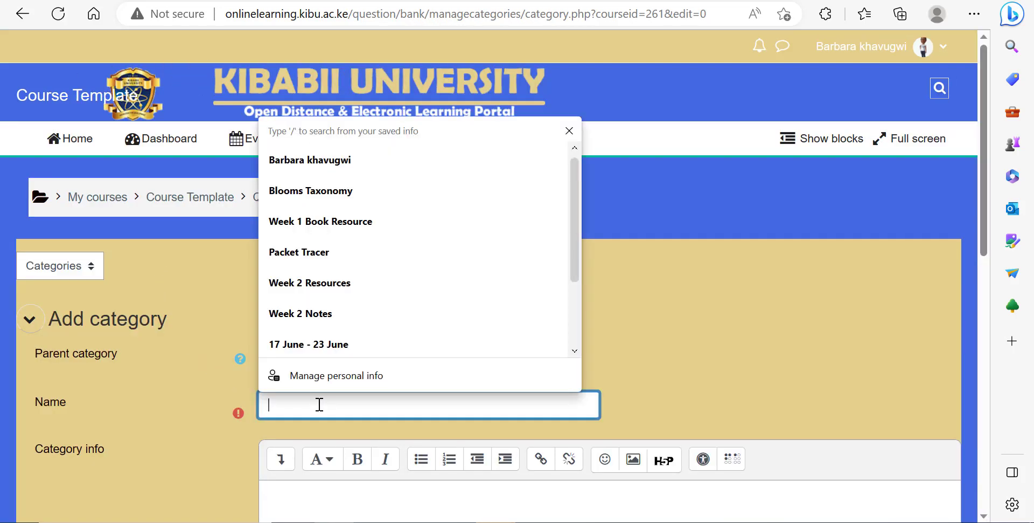
pyautogui.click(670, 388)
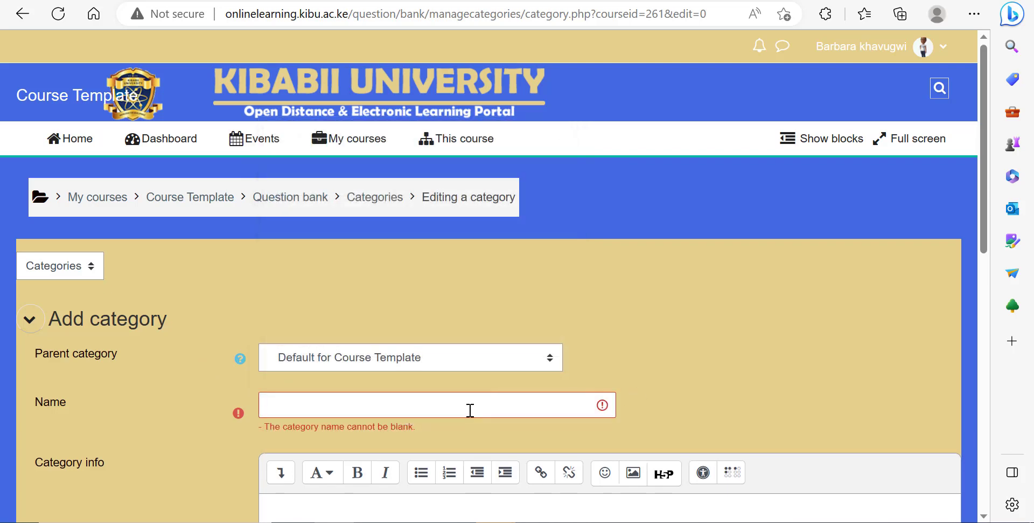
pyautogui.click(470, 408)
pyautogui.write('qUESTIONS')
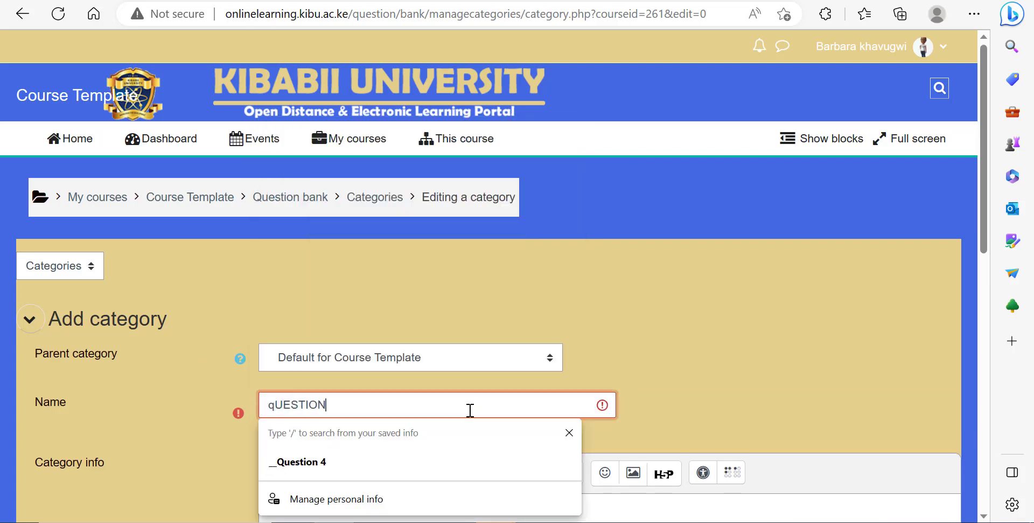
pyautogui.press('BackSpace')
pyautogui.press('BackSpace')
pyautogui.press('BackSpace')
pyautogui.press('BackSpace')
pyautogui.press('BackSpace')
pyautogui.press('BackSpace')
pyautogui.press('BackSpace')
pyautogui.press('BackSpace')
pyautogui.press('BackSpace')
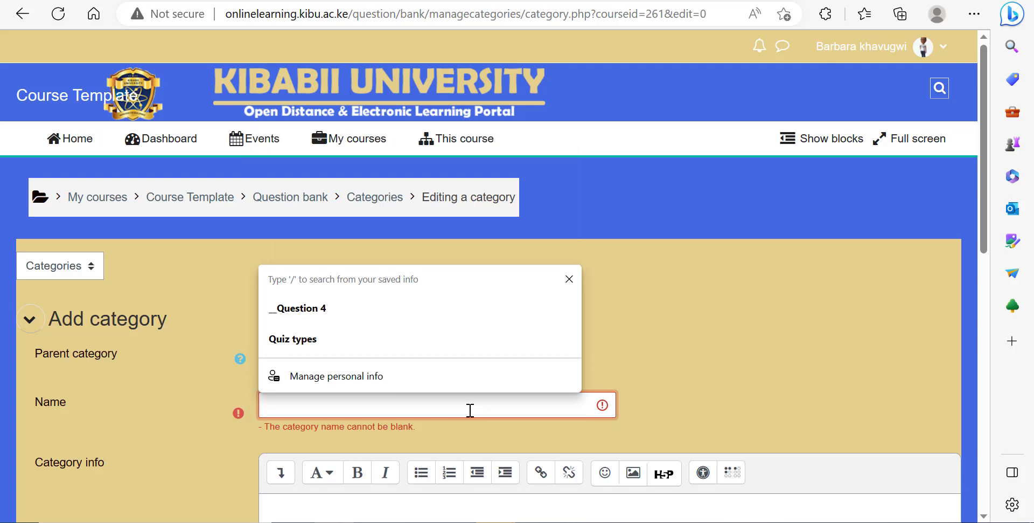
pyautogui.write('bIOLO')
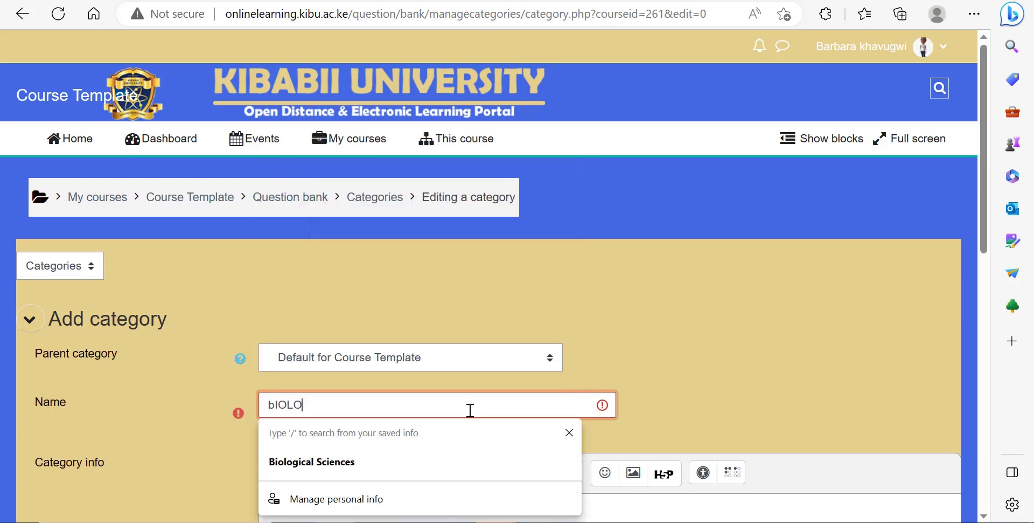
pyautogui.press('BackSpace')
pyautogui.press('BackSpace')
pyautogui.press('BackSpace')
pyautogui.press('BackSpace')
pyautogui.press('BackSpace')
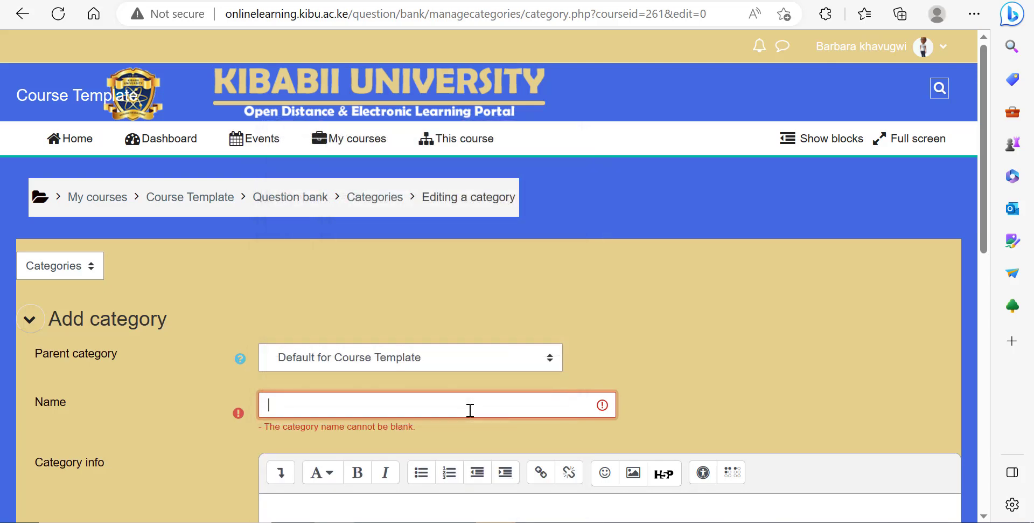
pyautogui.write('Bi')
pyautogui.press('BackSpace')
pyautogui.press('BackSpace')
pyautogui.write('Na')
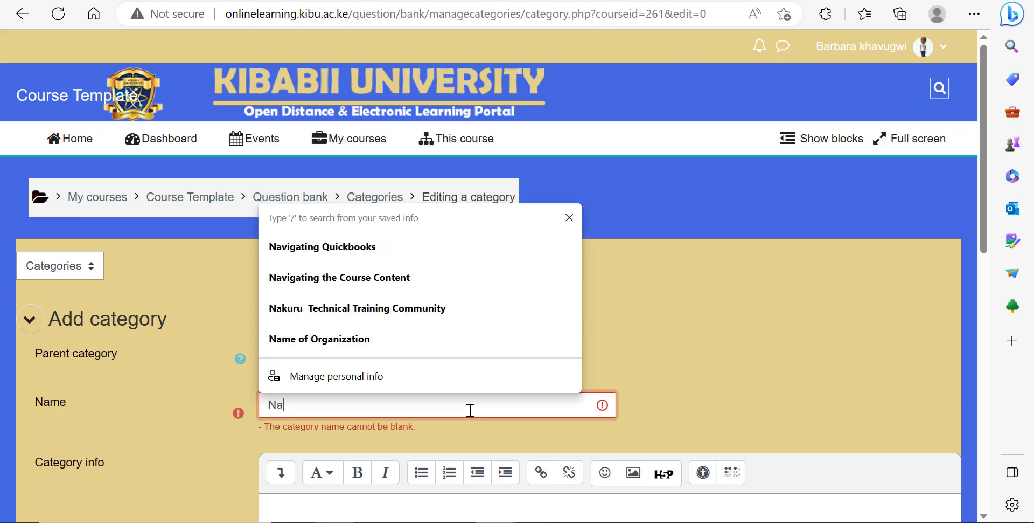
pyautogui.write('tion')
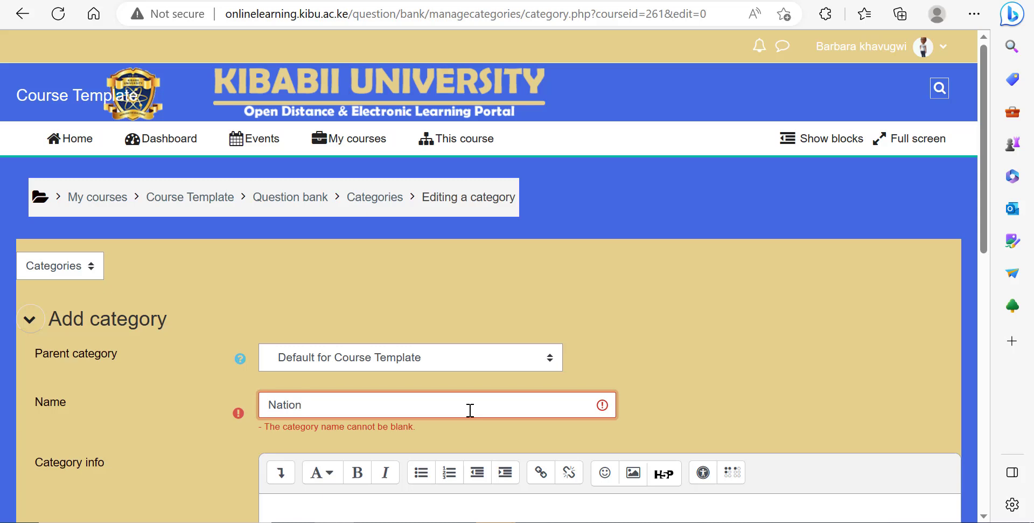
pyautogui.write('s in')
pyautogui.write('Africa')
# Step: Enter the category info 'This category contains Questions related to Countries in Africa' and save the new category
pyautogui.scroll(-3, 418, 381)
pyautogui.scroll(-2, 428, 320)
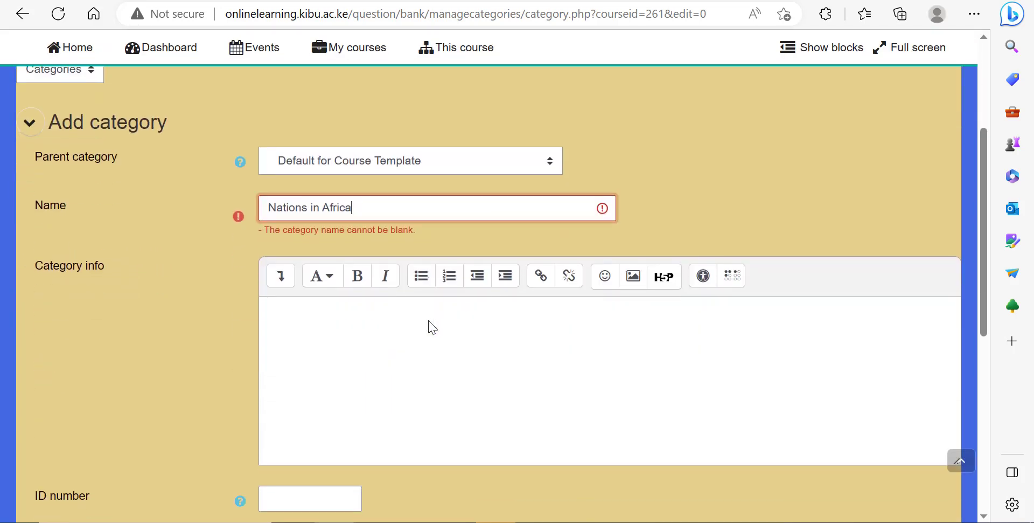
pyautogui.scroll(2, 429, 319)
pyautogui.click(316, 354)
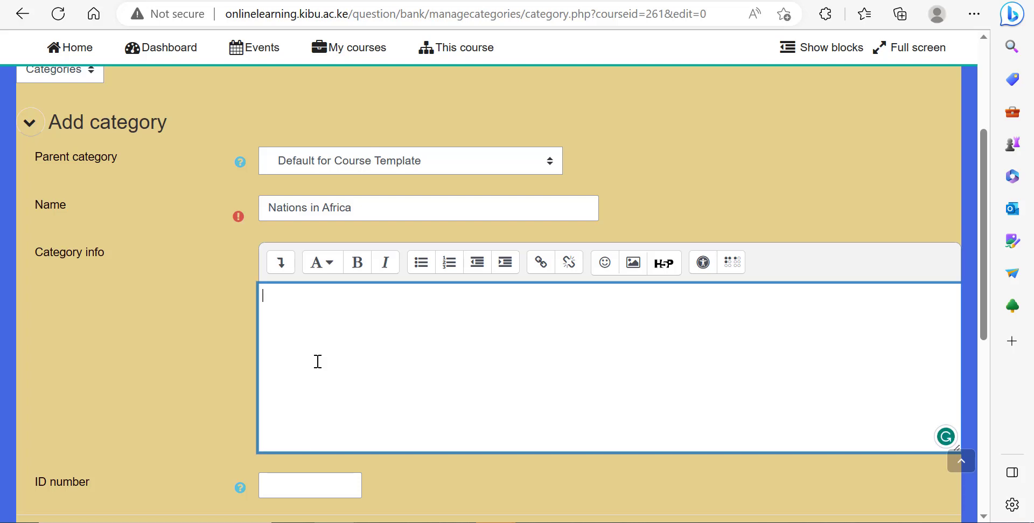
pyautogui.write('This c')
pyautogui.write('ategory contains Questio')
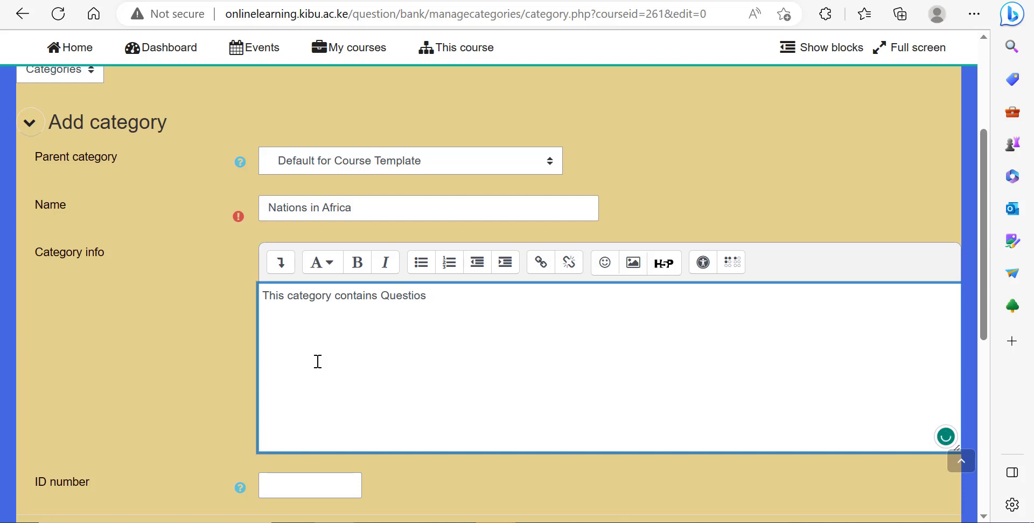
pyautogui.write('ns related to Countries in A f')
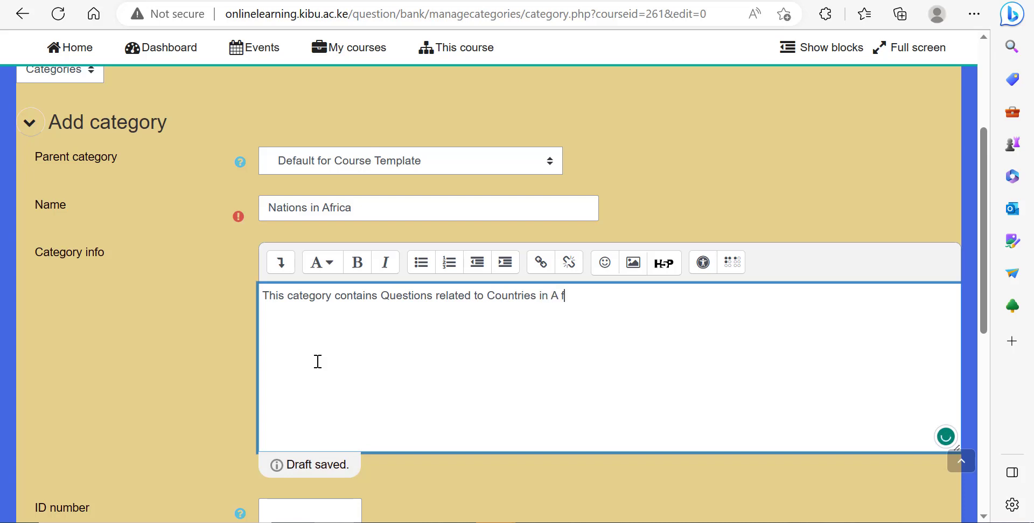
pyautogui.write('rica')
pyautogui.press('BackSpace')
pyautogui.press('BackSpace')
pyautogui.press('BackSpace')
pyautogui.press('BackSpace')
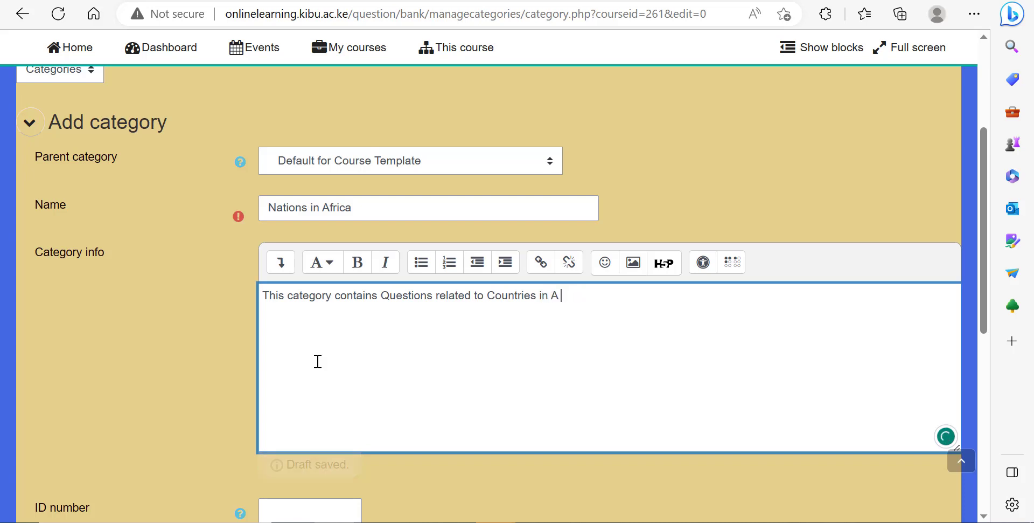
pyautogui.write('frica')
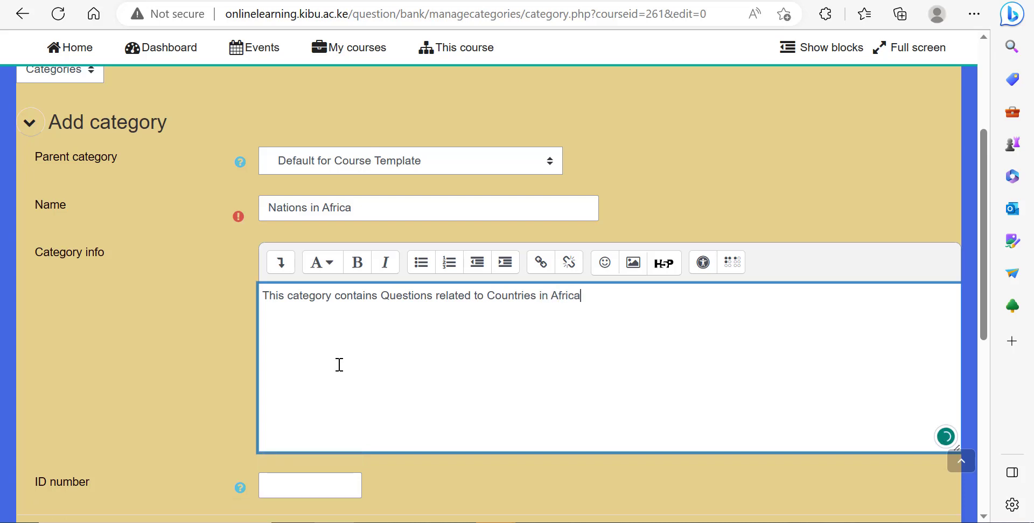
pyautogui.scroll(-3, 337, 366)
pyautogui.click(311, 348)
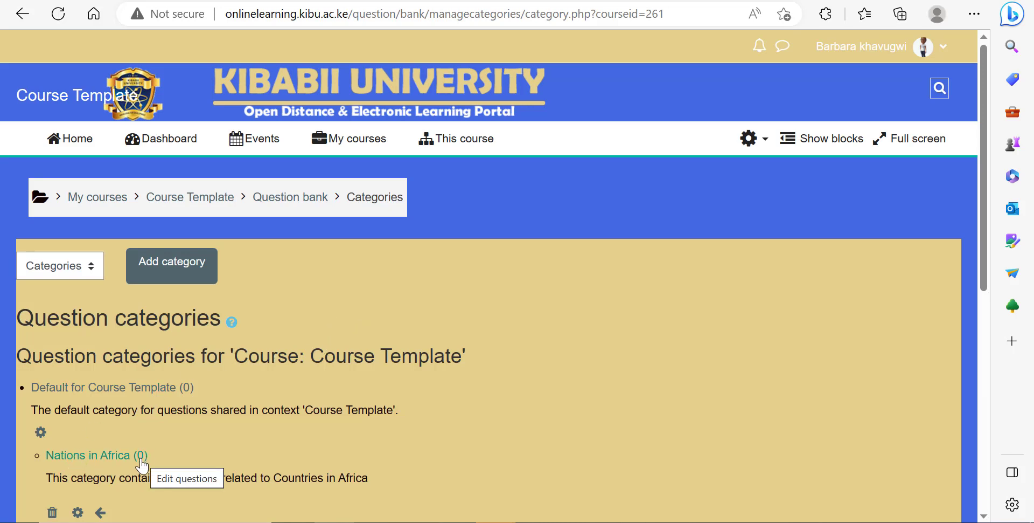
# Step: Add another question category named Nations in Europe
pyautogui.click(177, 279)
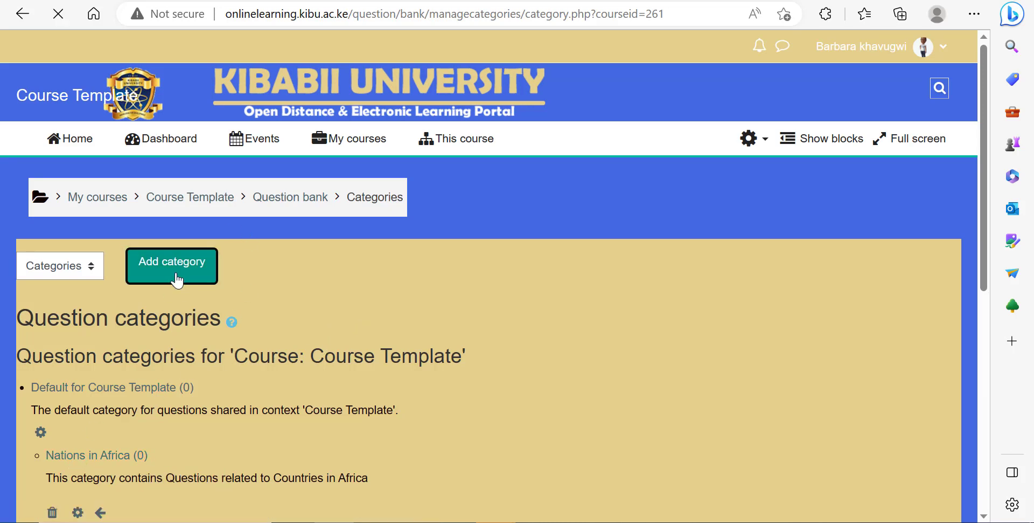
pyautogui.click(295, 404)
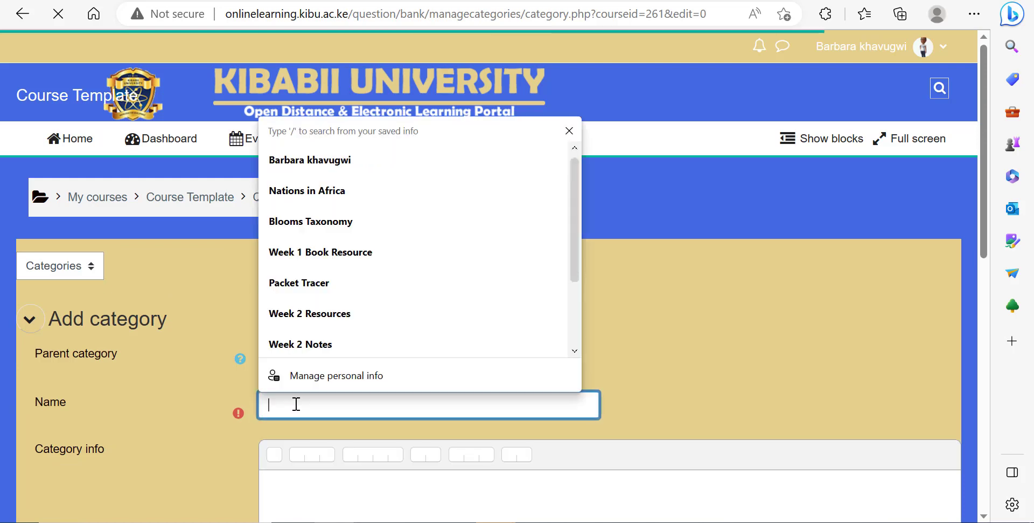
pyautogui.write('Na')
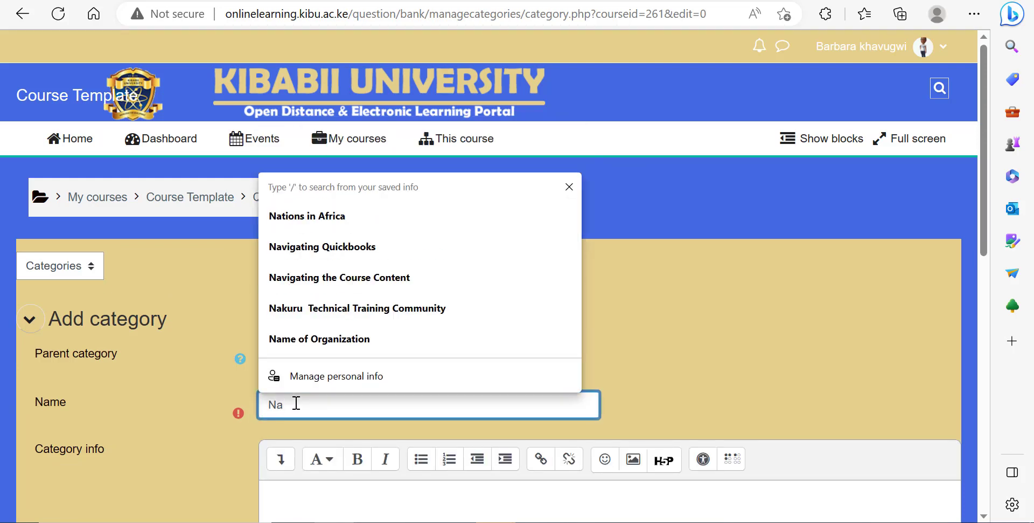
pyautogui.write('tions in C')
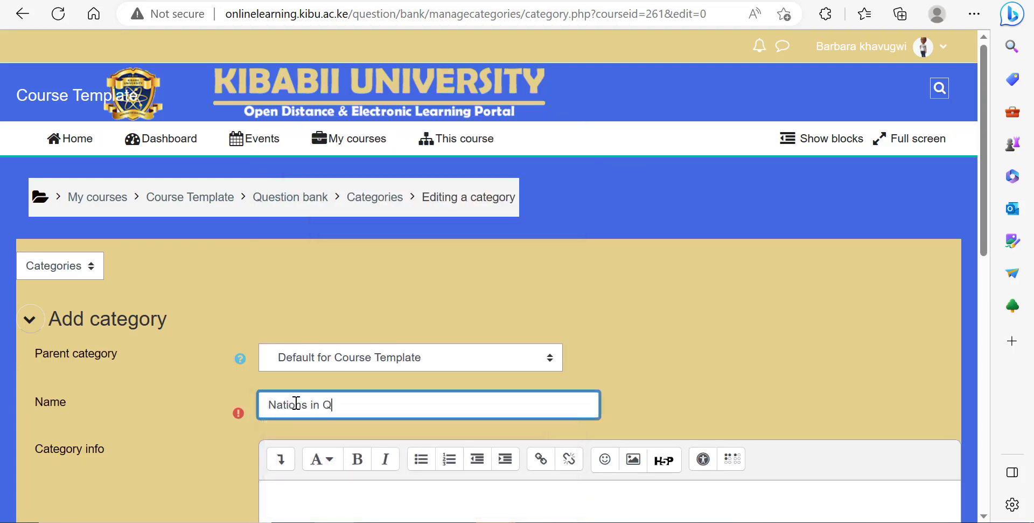
pyautogui.press('BackSpace')
pyautogui.write('Europe')
# Step: Enter the category info 'Questions related to the topics on nations in Europe' and save the category
pyautogui.scroll(-2, 296, 403)
pyautogui.click(326, 423)
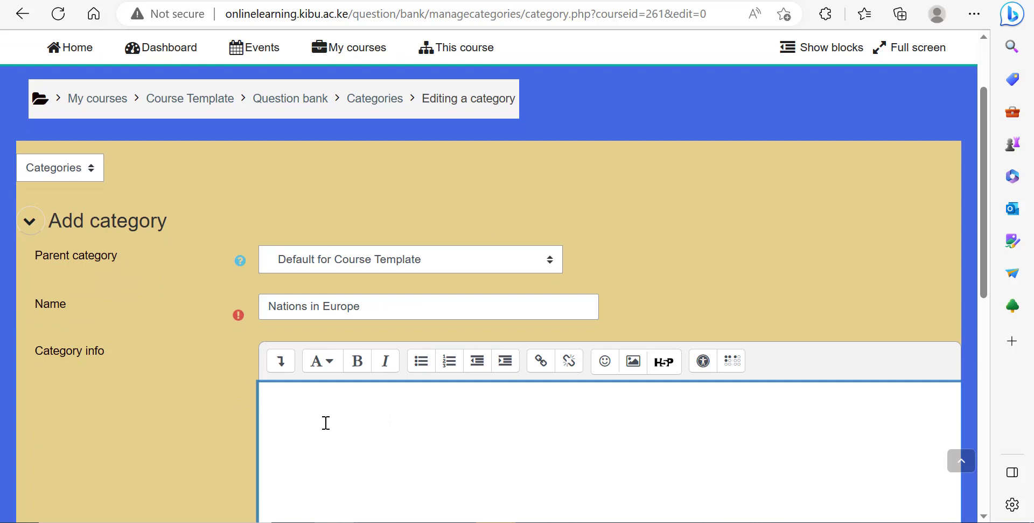
pyautogui.write('Ques')
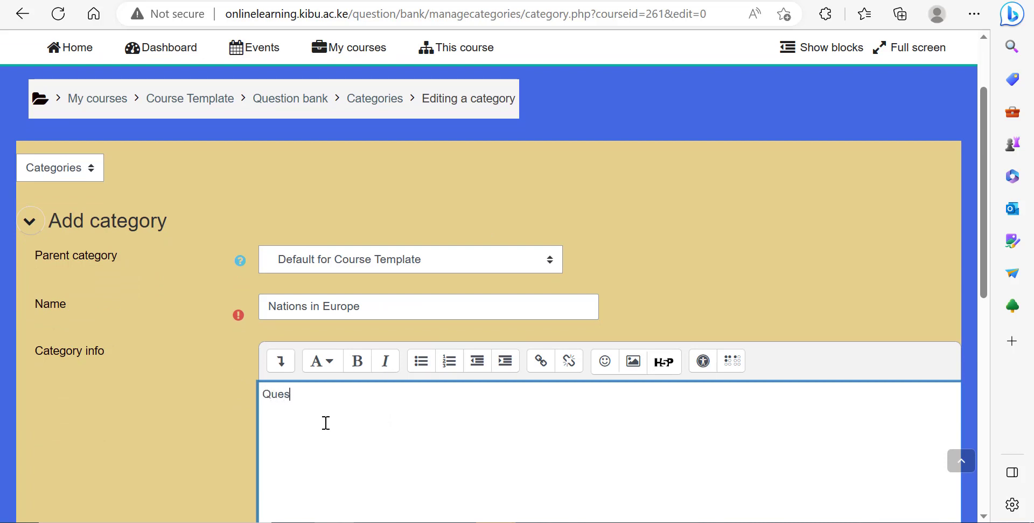
pyautogui.write('tions related to the topic')
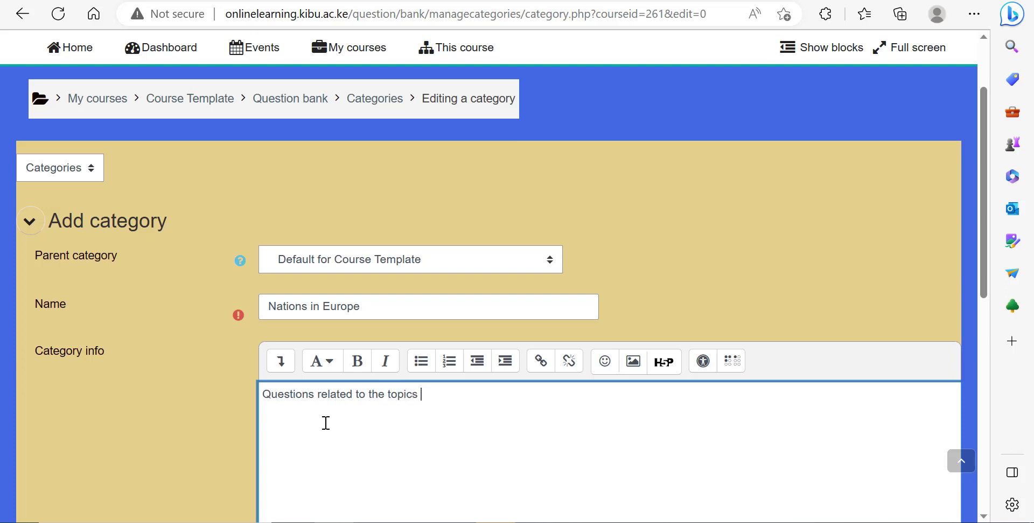
pyautogui.write('s on nations in Europe')
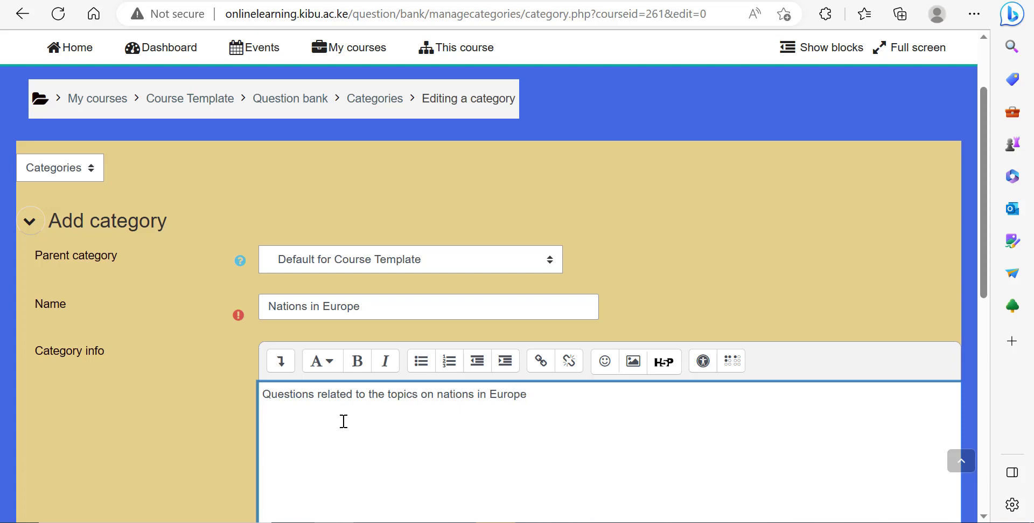
pyautogui.scroll(-5, 318, 359)
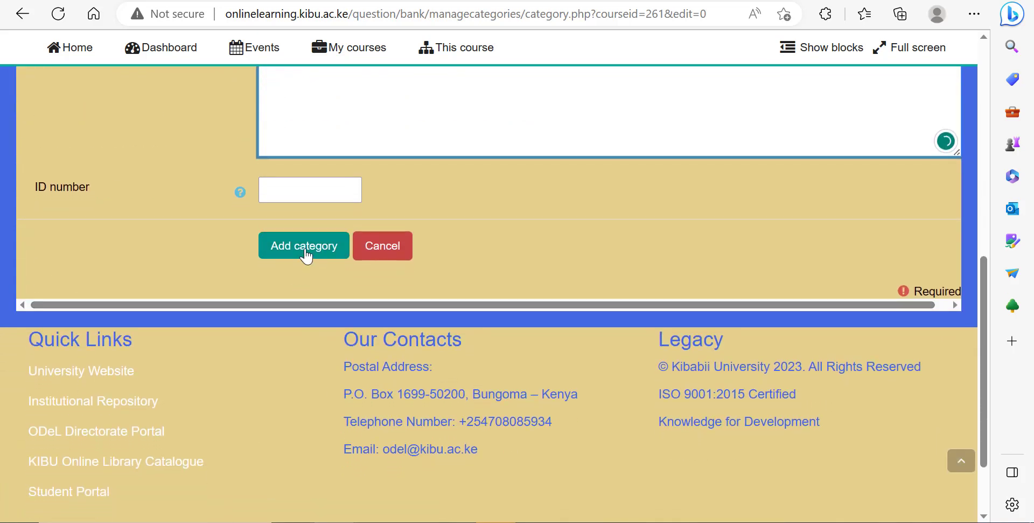
pyautogui.click(305, 253)
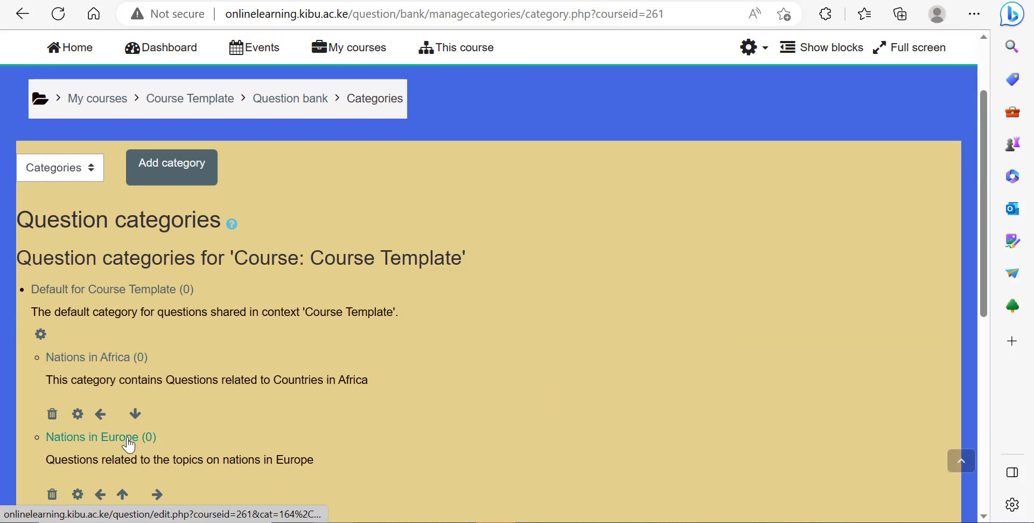
# Step: Open the Nations in Africa category in the question bank
pyautogui.click(103, 360)
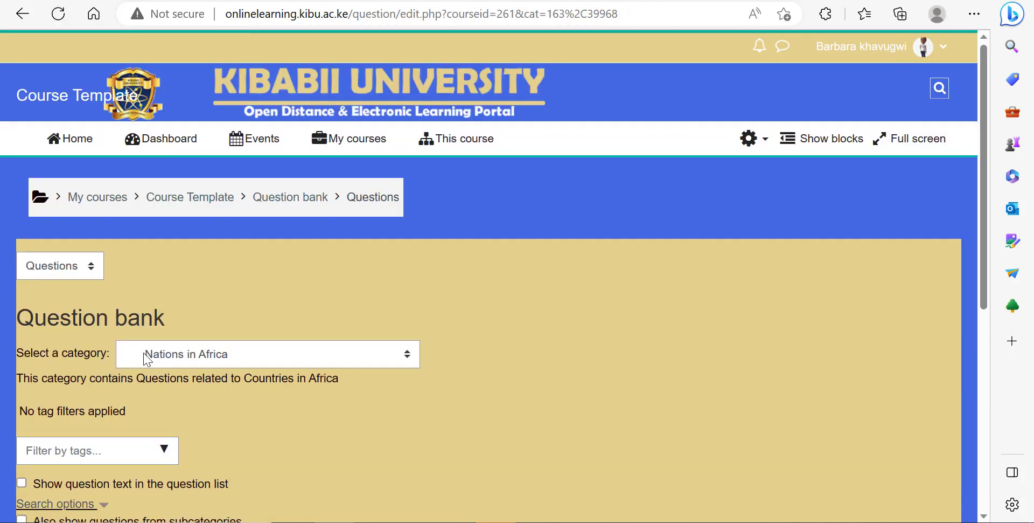
pyautogui.scroll(-2, 385, 366)
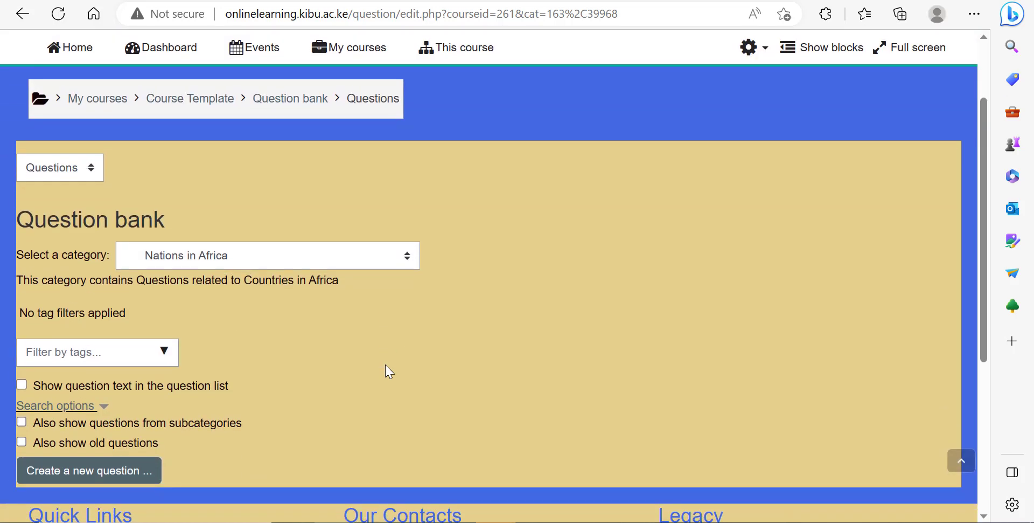
pyautogui.scroll(-2, 386, 364)
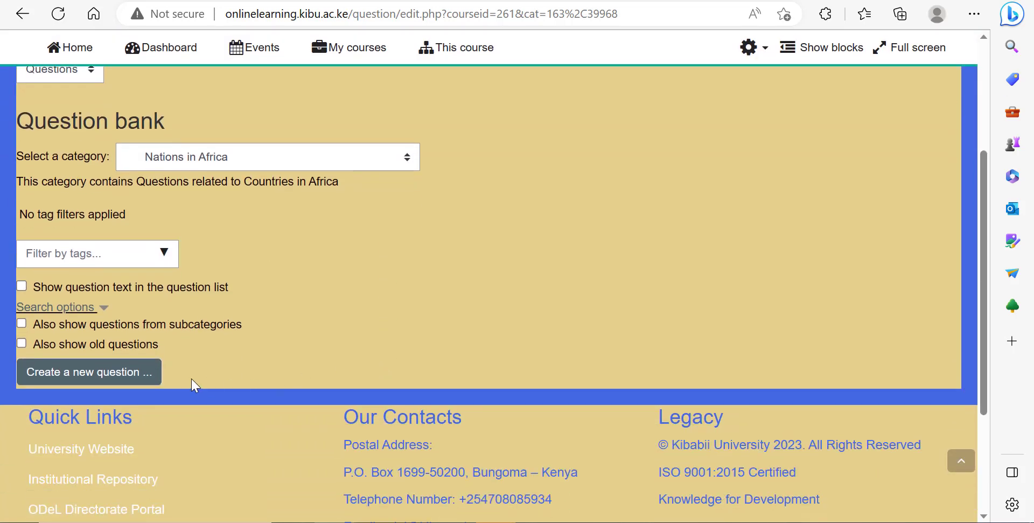
pyautogui.click(76, 381)
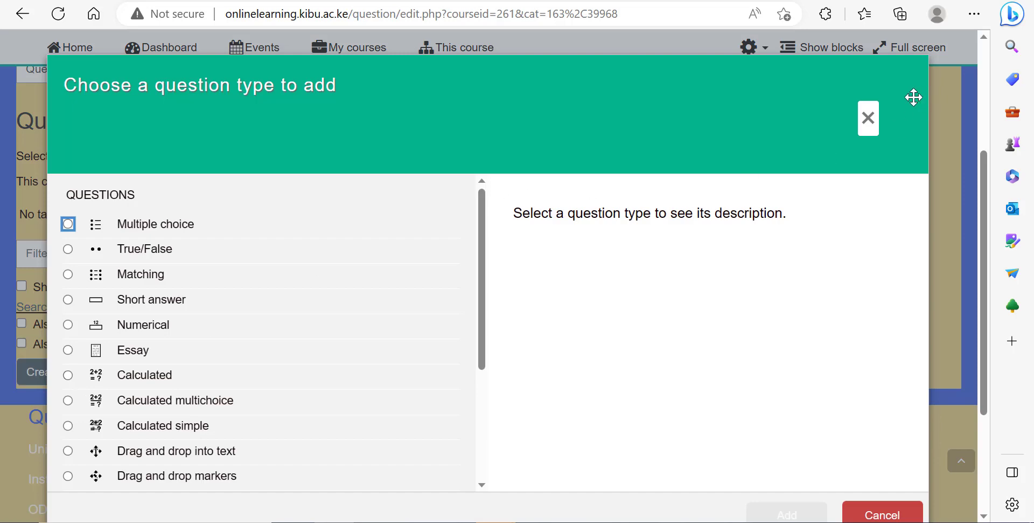
pyautogui.click(868, 120)
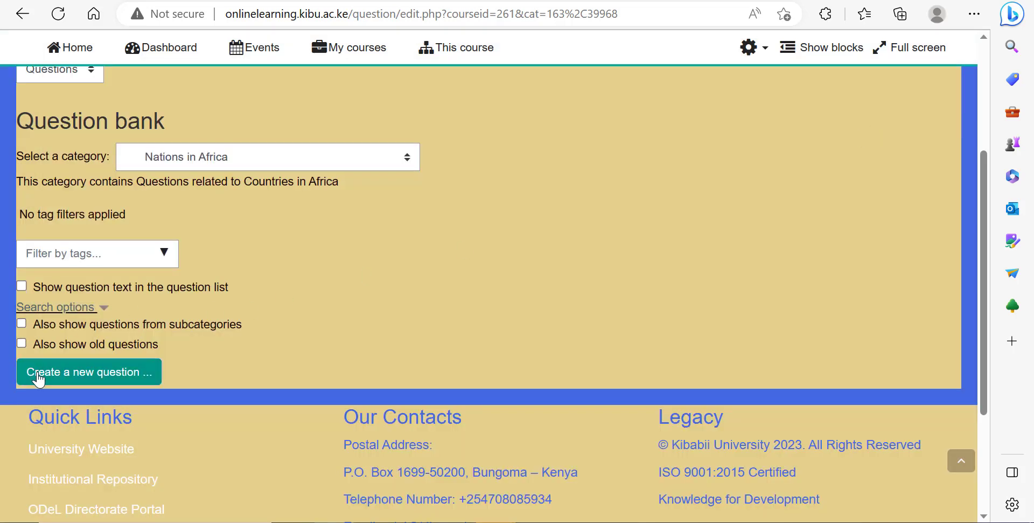
# Step: Start adding a new Multiple choice question to the Nations in Africa category
pyautogui.click(85, 379)
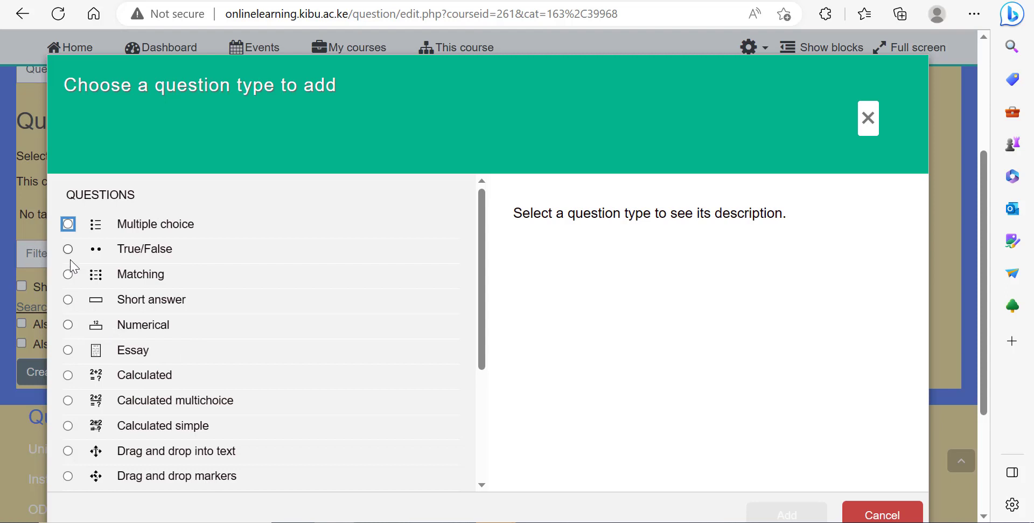
pyautogui.click(68, 224)
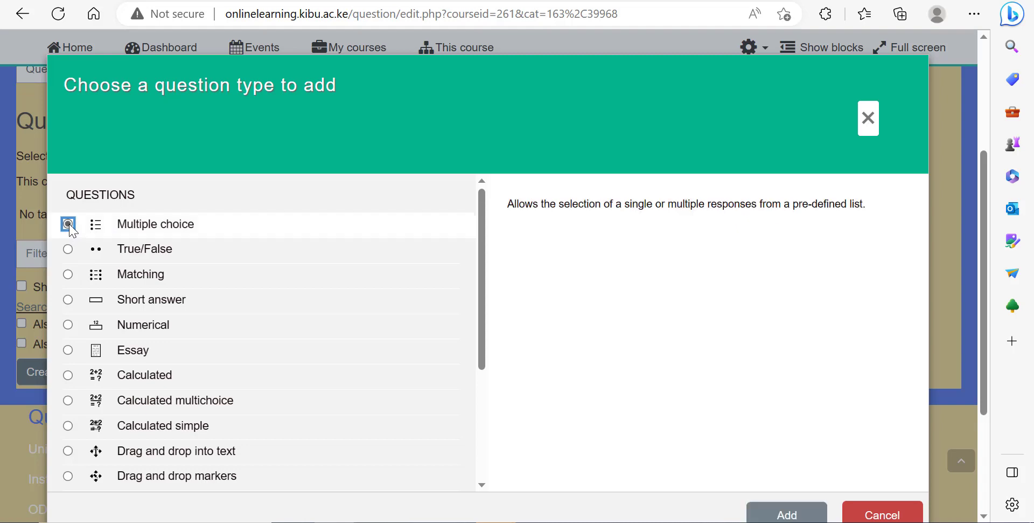
pyautogui.click(772, 515)
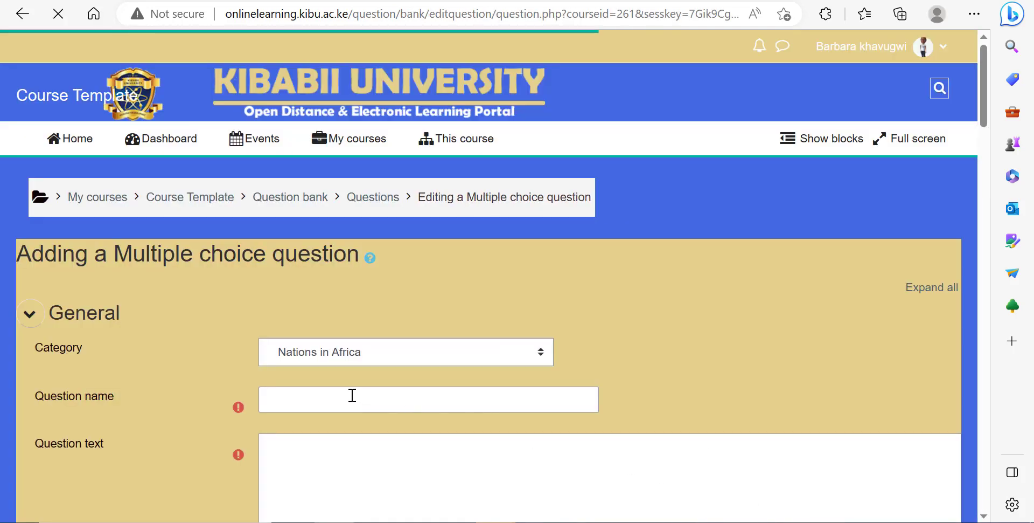
# Step: Name the multiple choice question Capital City
pyautogui.scroll(-1, 354, 395)
pyautogui.scroll(-1, 300, 315)
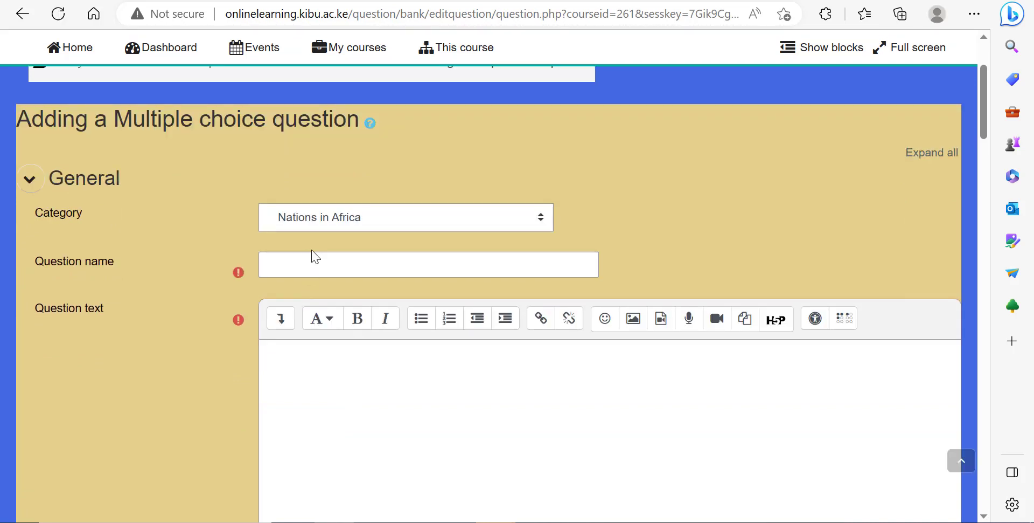
pyautogui.click(305, 264)
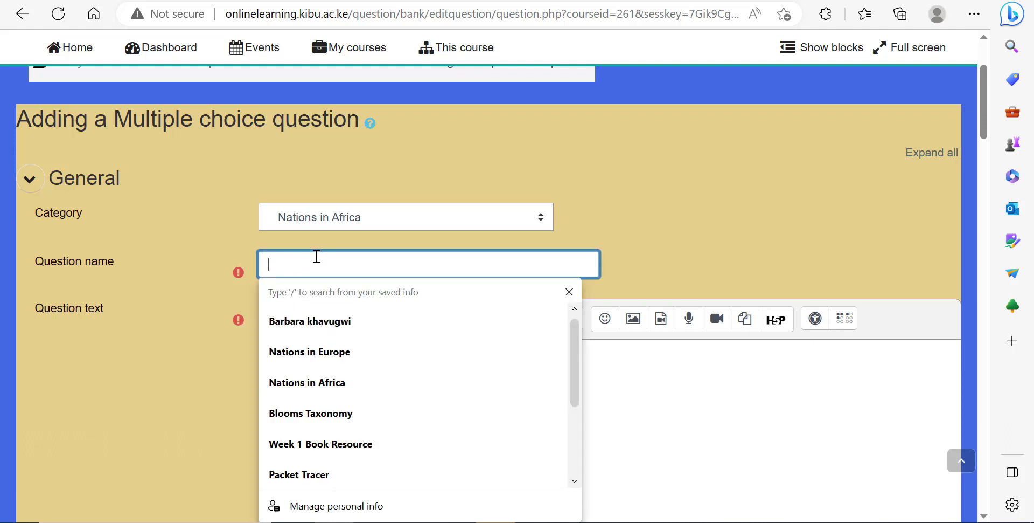
pyautogui.write('Capit')
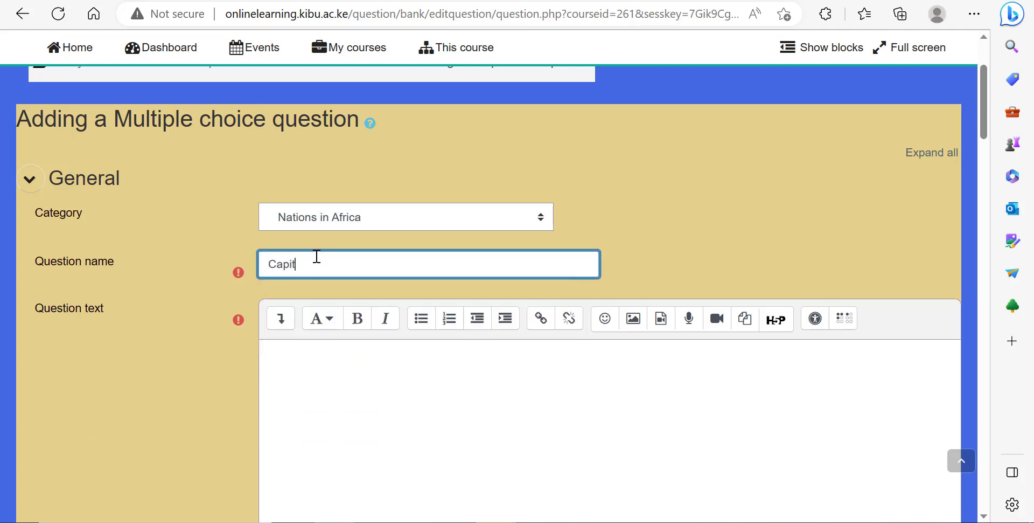
pyautogui.write('al City')
# Step: Enter the question text 'Which of the following is the capital city of Kenya'
pyautogui.click(301, 375)
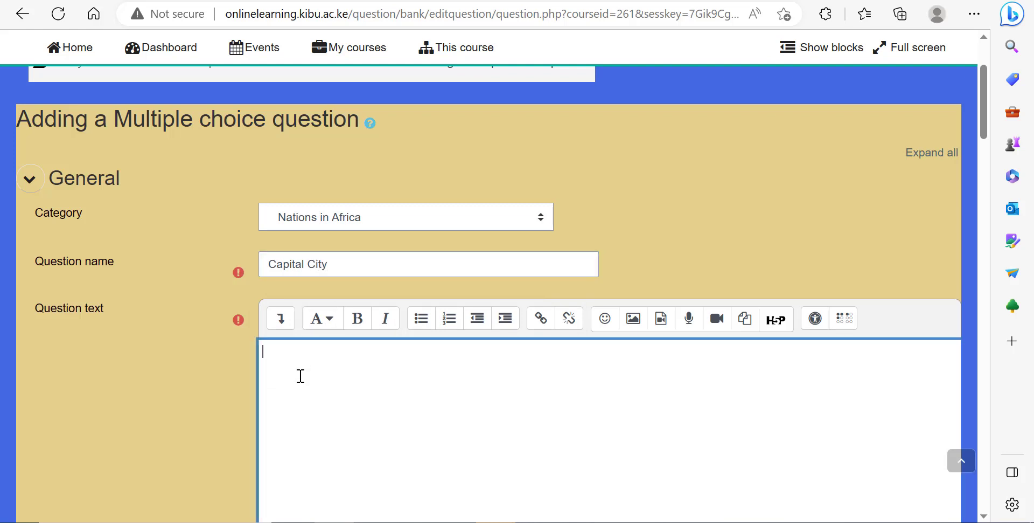
pyautogui.write('Which of the follo')
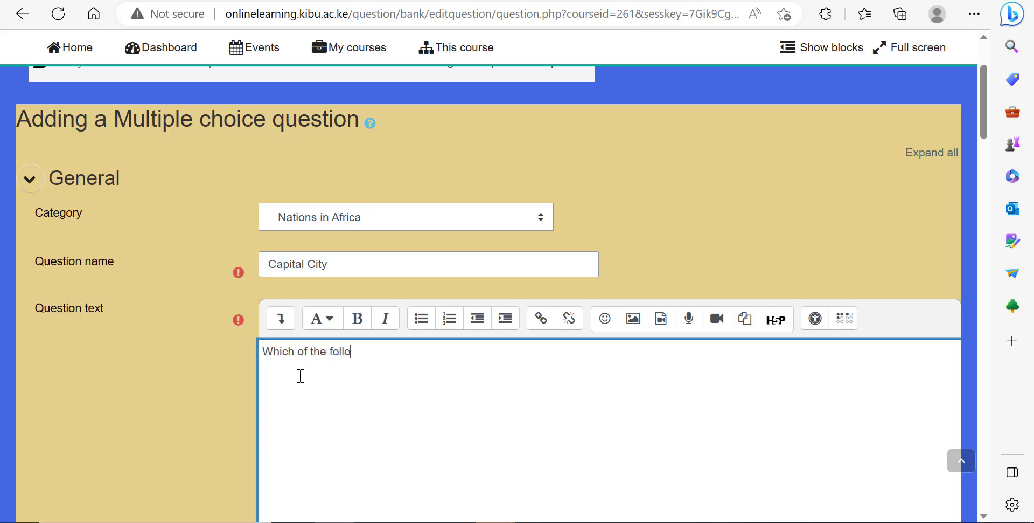
pyautogui.write('wing is the capi')
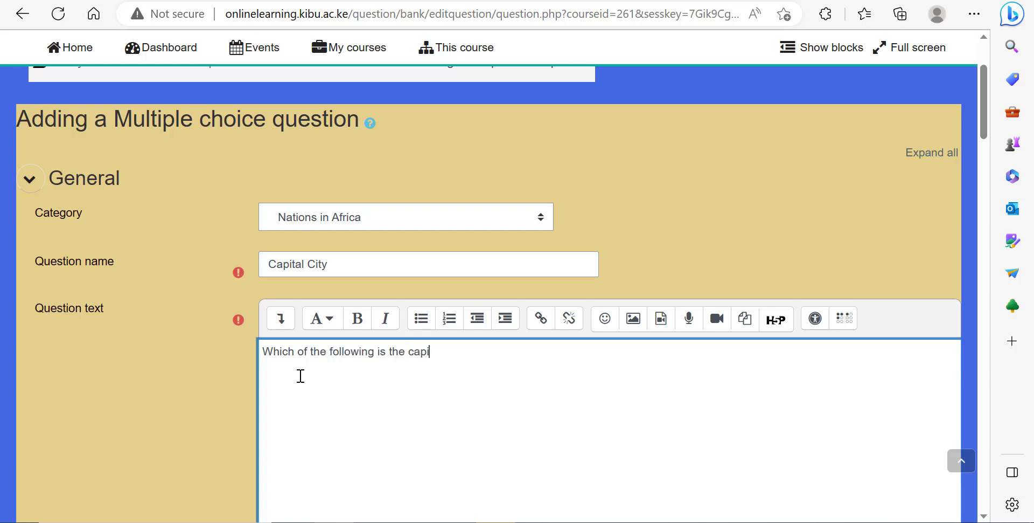
pyautogui.write('tal city of Kenya')
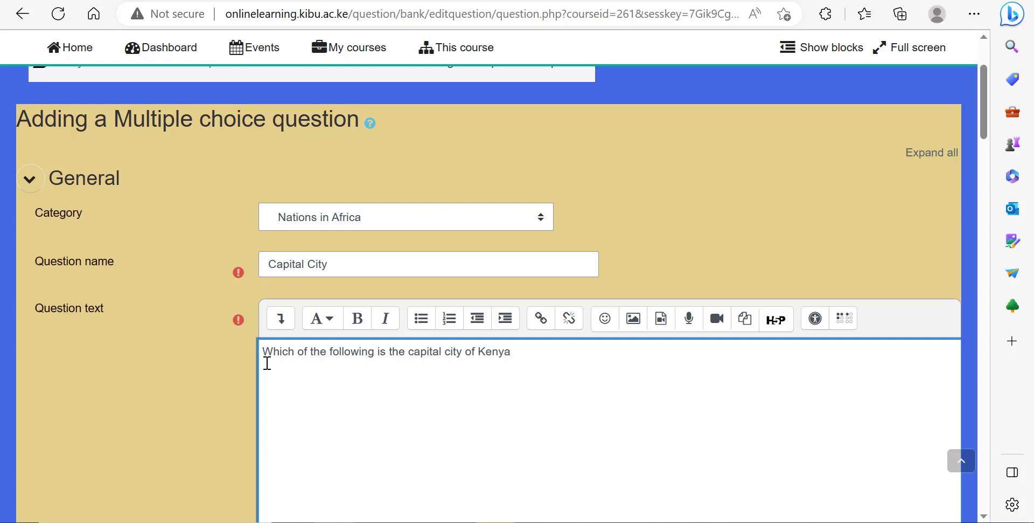
# Step: Enter Nairobi as choice 1 and give it a 100% grade
pyautogui.scroll(-5, 296, 354)
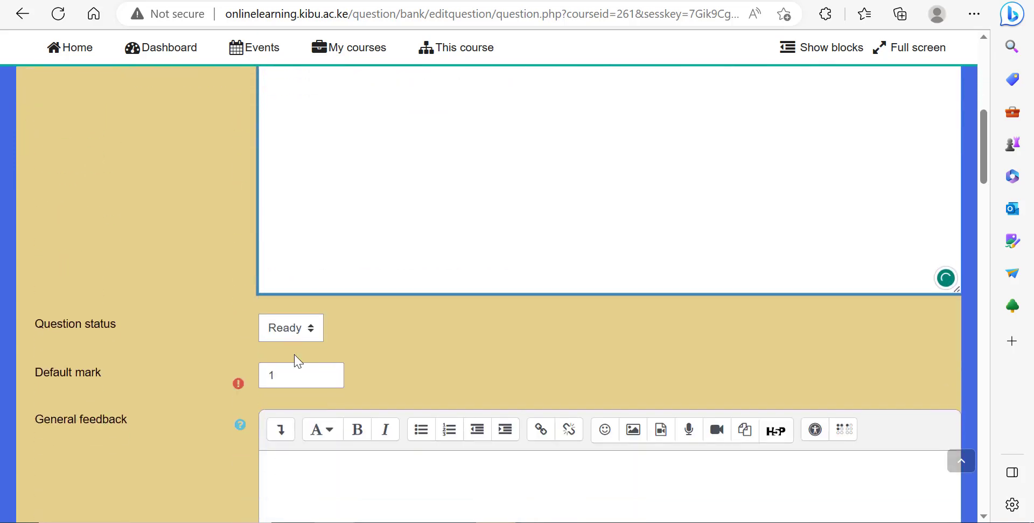
pyautogui.scroll(-8, 335, 339)
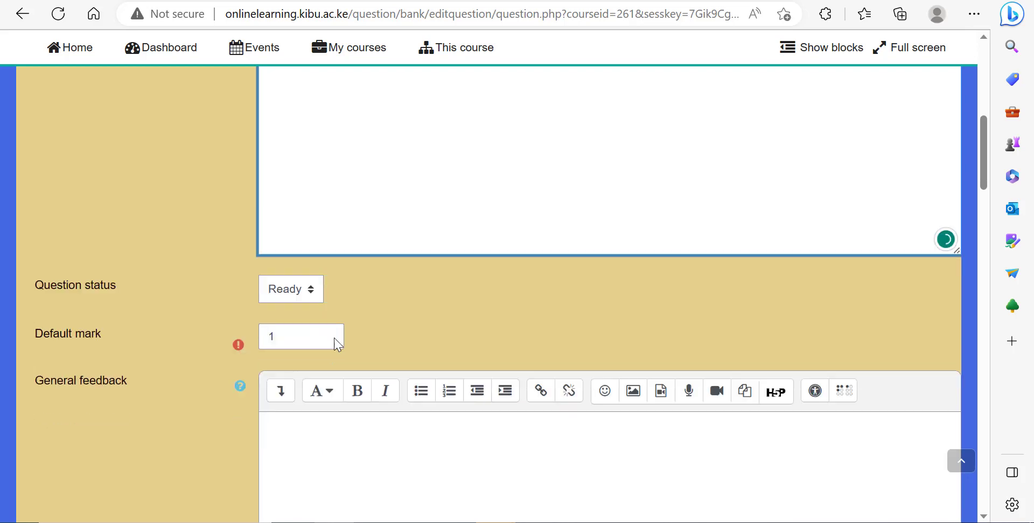
pyautogui.scroll(-2, 334, 343)
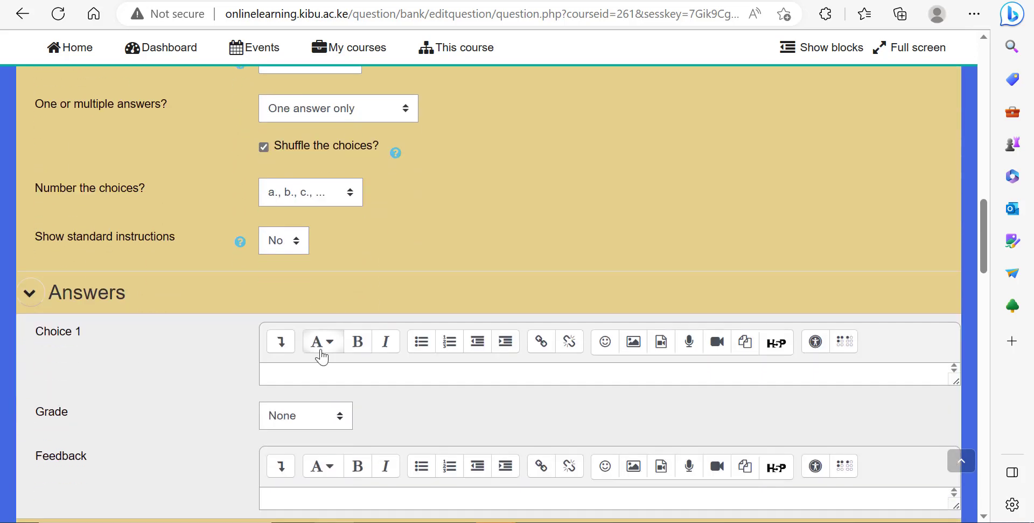
pyautogui.click(310, 378)
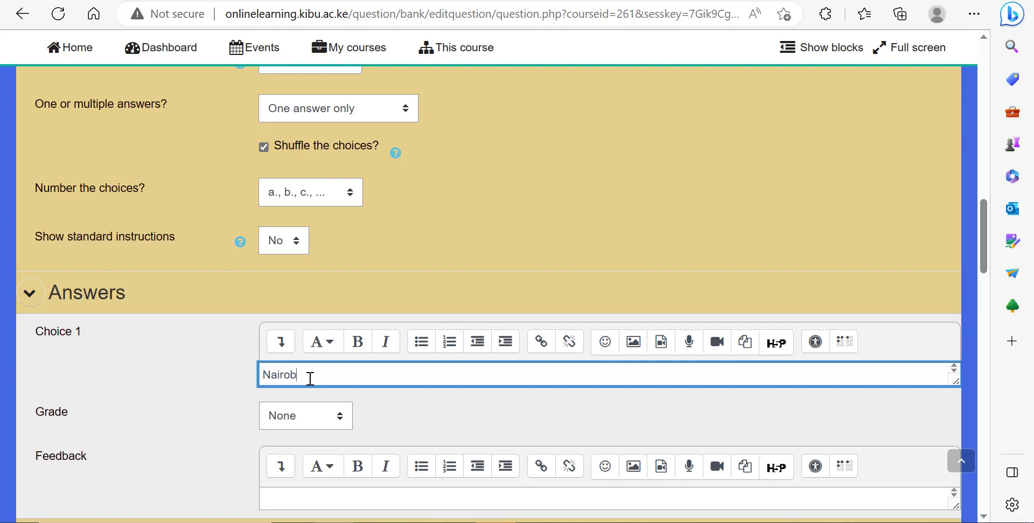
pyautogui.click(301, 420)
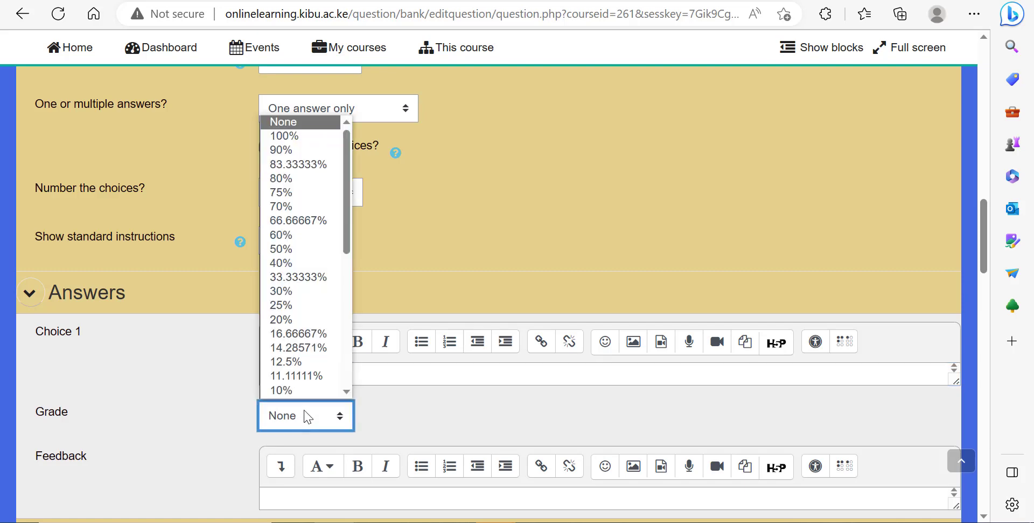
pyautogui.click(284, 136)
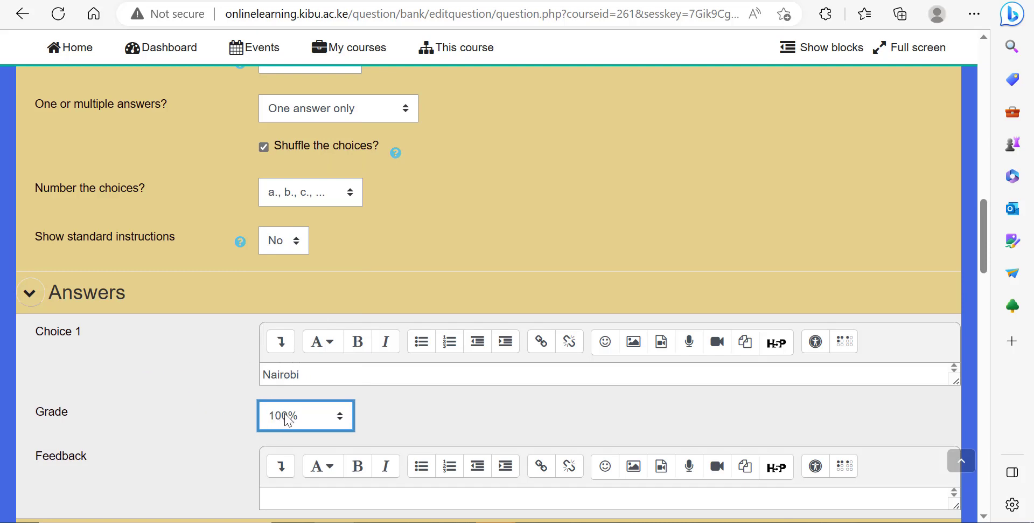
# Step: Enter Kampala as choice 2 and Bujumbura as choice 3, leaving their grades at None
pyautogui.scroll(-4, 294, 417)
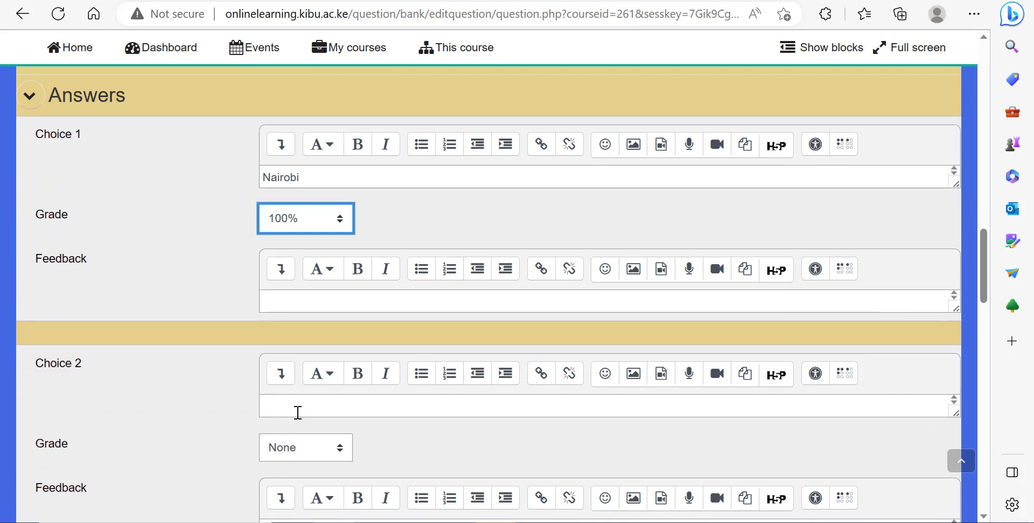
pyautogui.click(298, 411)
pyautogui.write('Kampa')
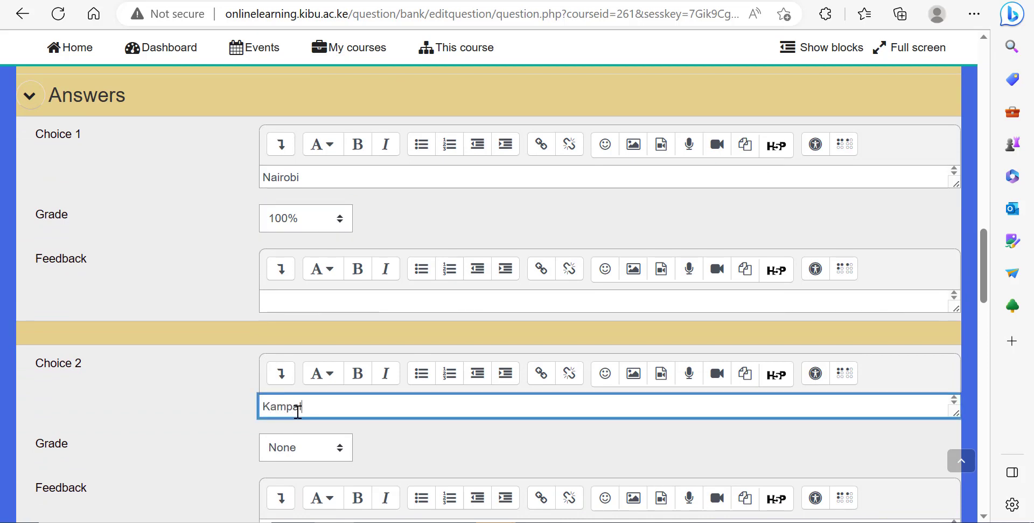
pyautogui.write('la')
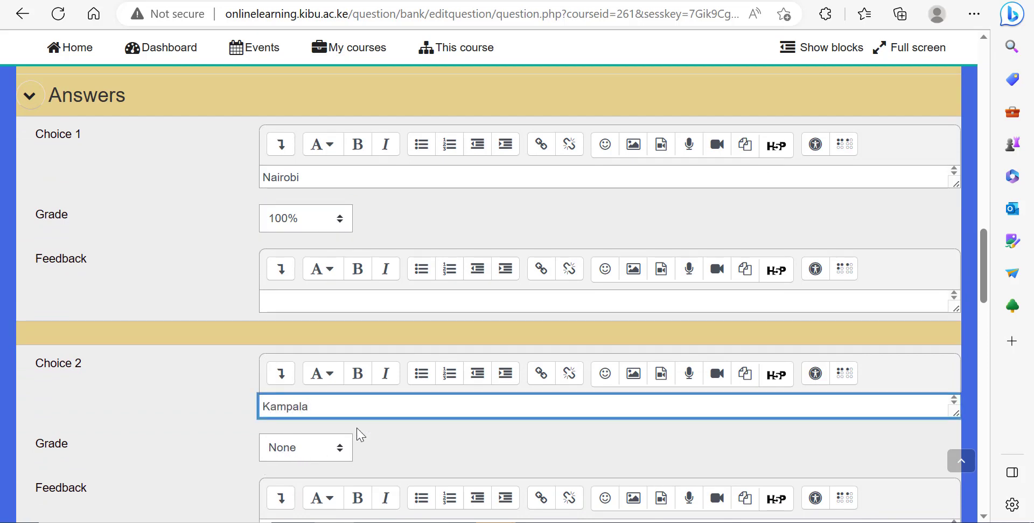
pyautogui.scroll(-3, 358, 433)
pyautogui.scroll(-1, 361, 434)
pyautogui.click(303, 438)
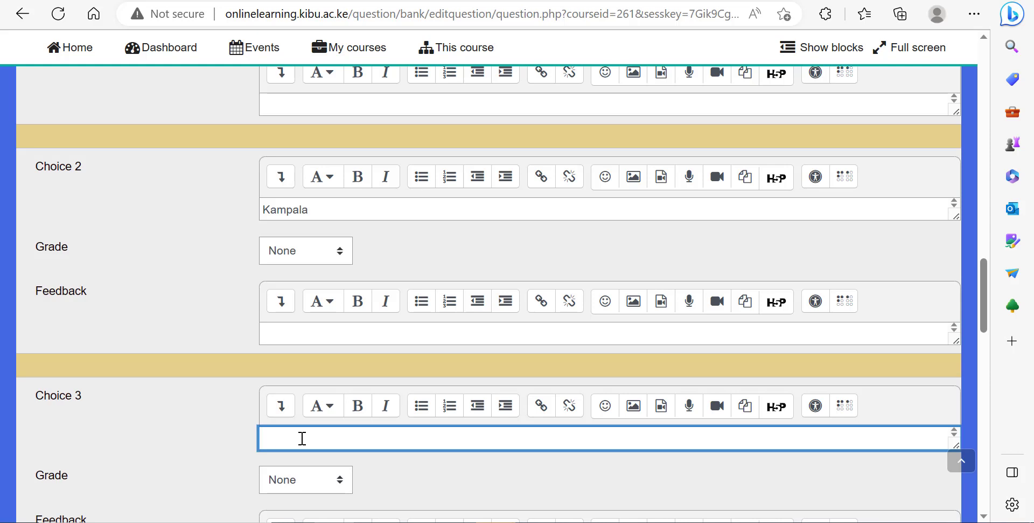
pyautogui.write('Bujumbura')
# Step: Save the Capital City multiple choice question
pyautogui.scroll(-4, 324, 439)
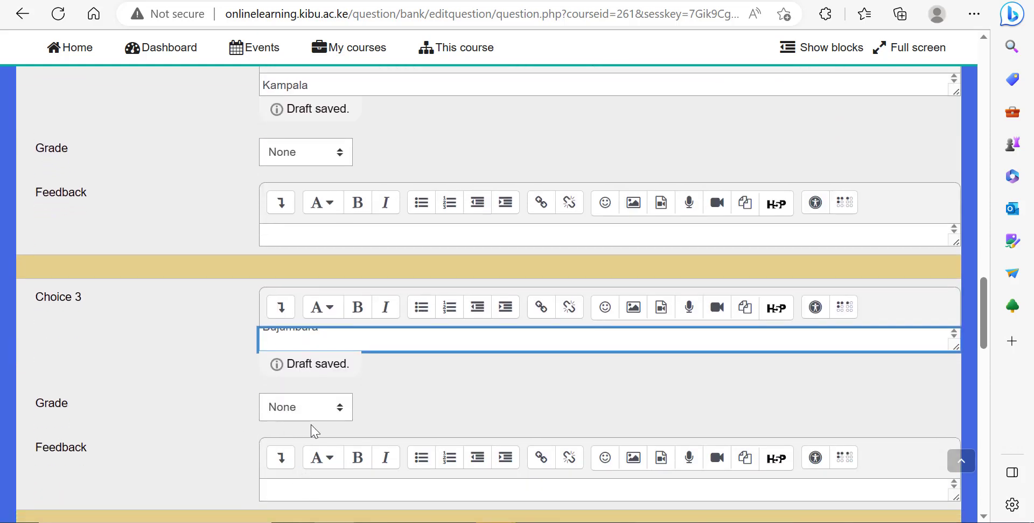
pyautogui.scroll(-10, 291, 431)
pyautogui.scroll(-5, 309, 436)
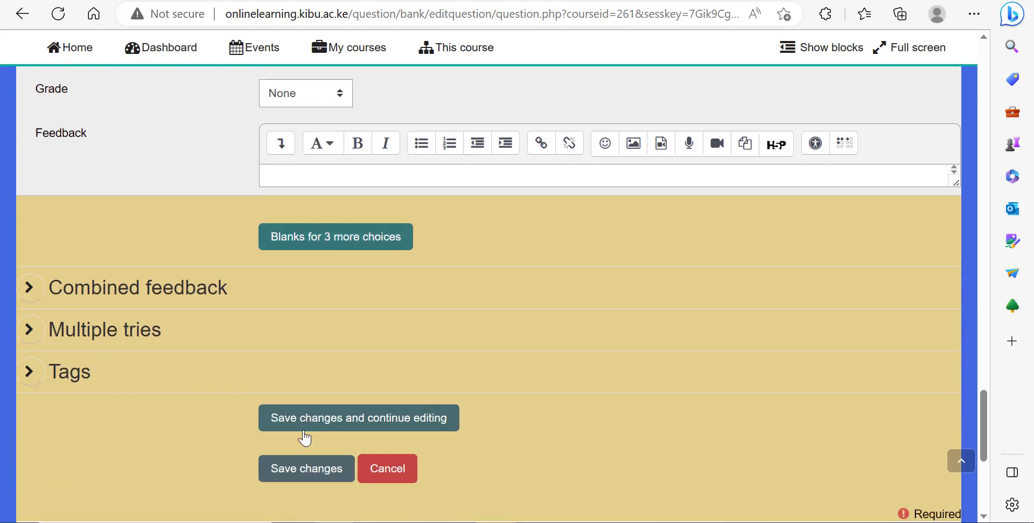
pyautogui.click(304, 463)
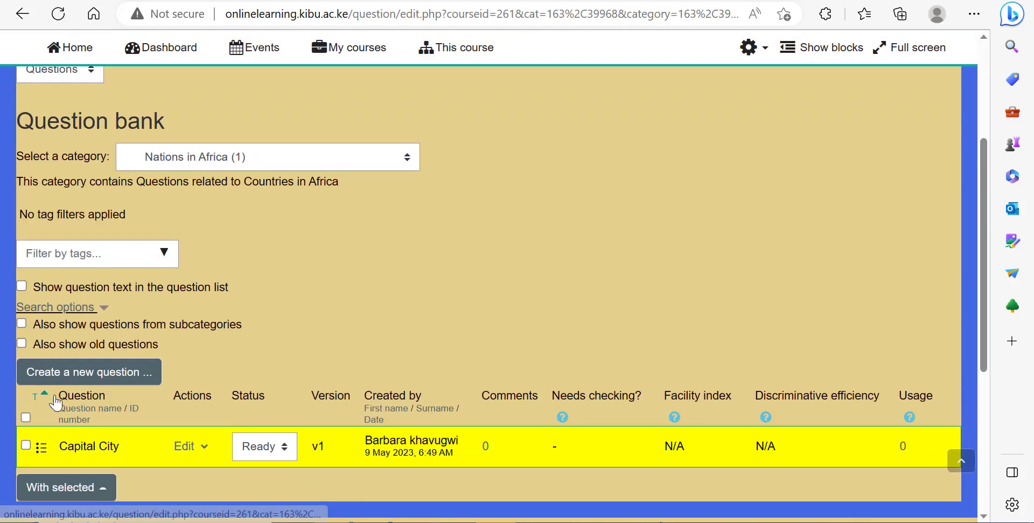
# Step: Start adding a new True/False question to the Nations in Africa category
pyautogui.scroll(4, 199, 399)
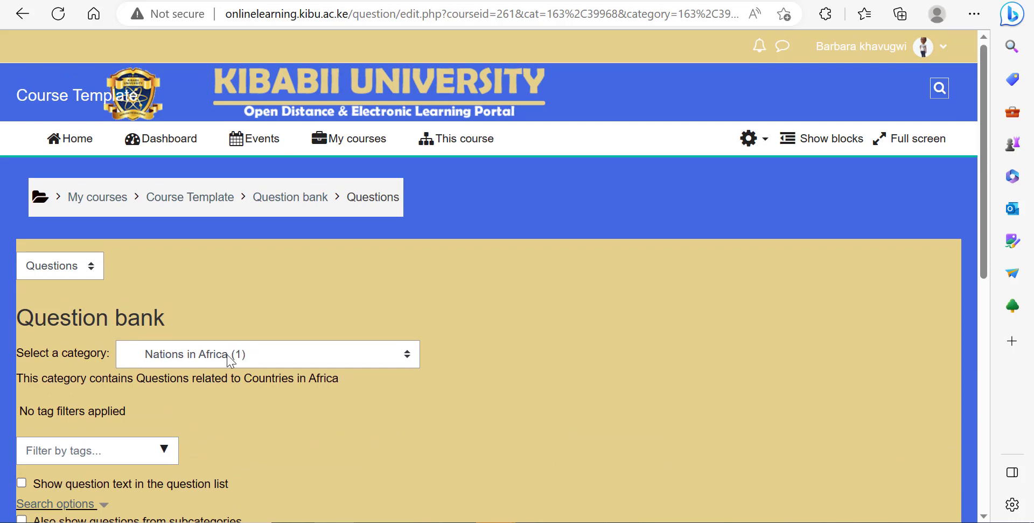
pyautogui.scroll(-5, 245, 364)
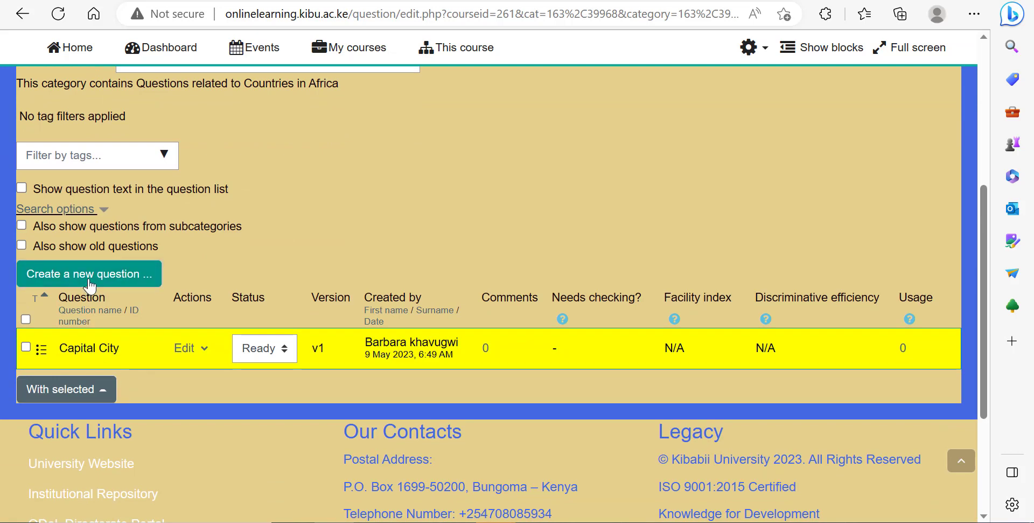
pyautogui.click(90, 281)
pyautogui.click(67, 251)
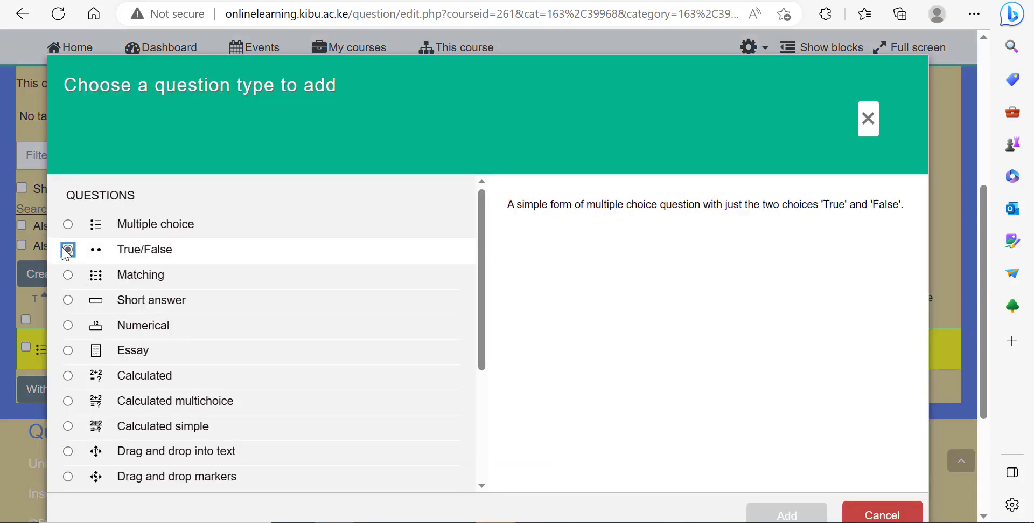
pyautogui.click(763, 517)
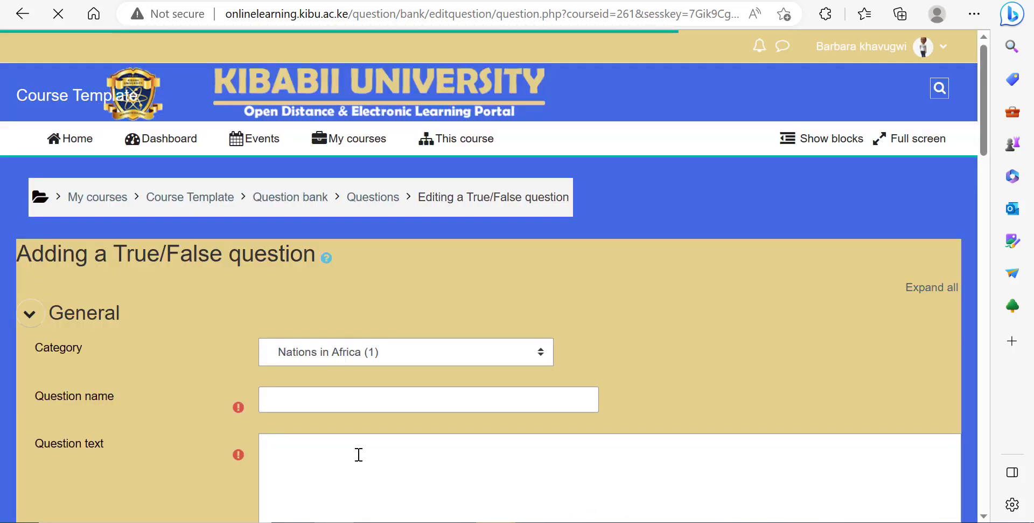
# Step: Name the True/False question Eastern Africa
pyautogui.click(307, 396)
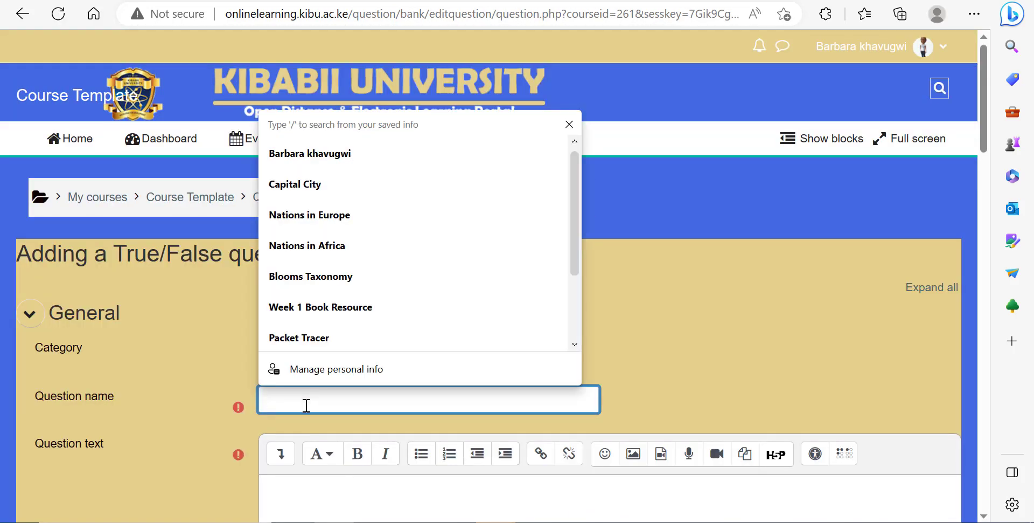
pyautogui.write('e')
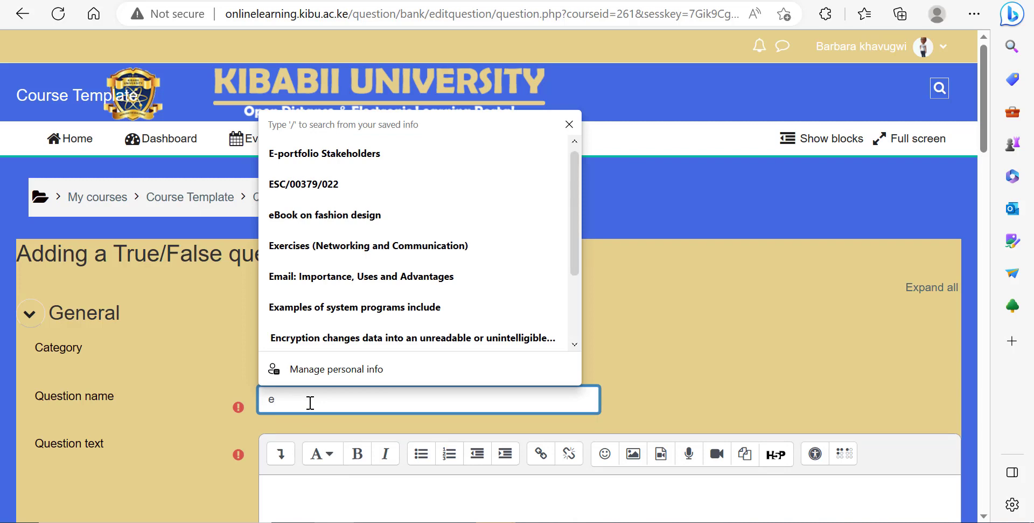
pyautogui.press('BackSpace')
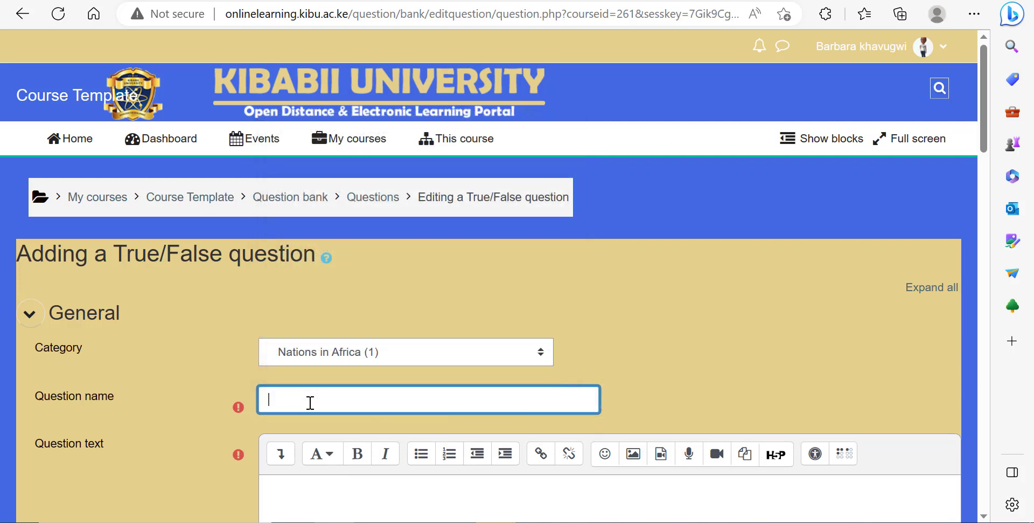
pyautogui.write('Ea')
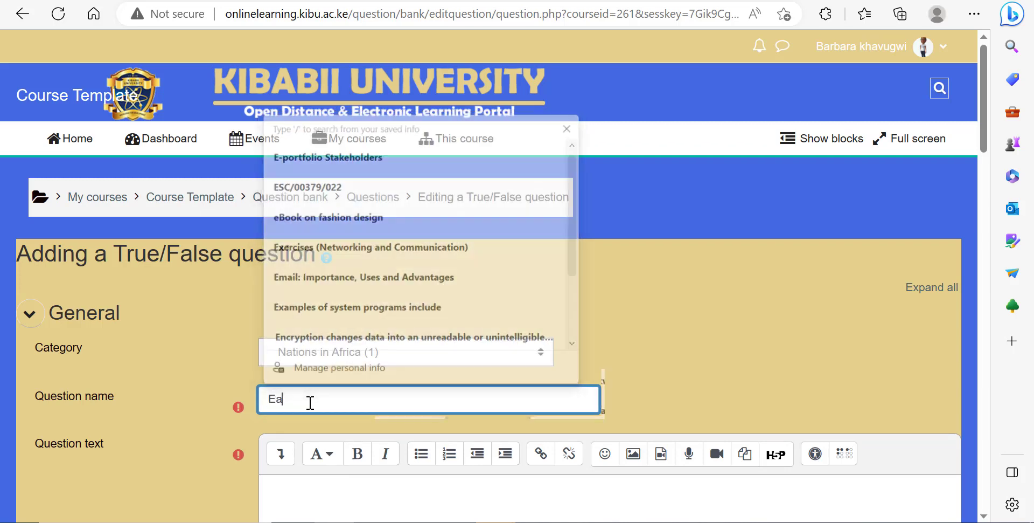
pyautogui.write('stern Africa')
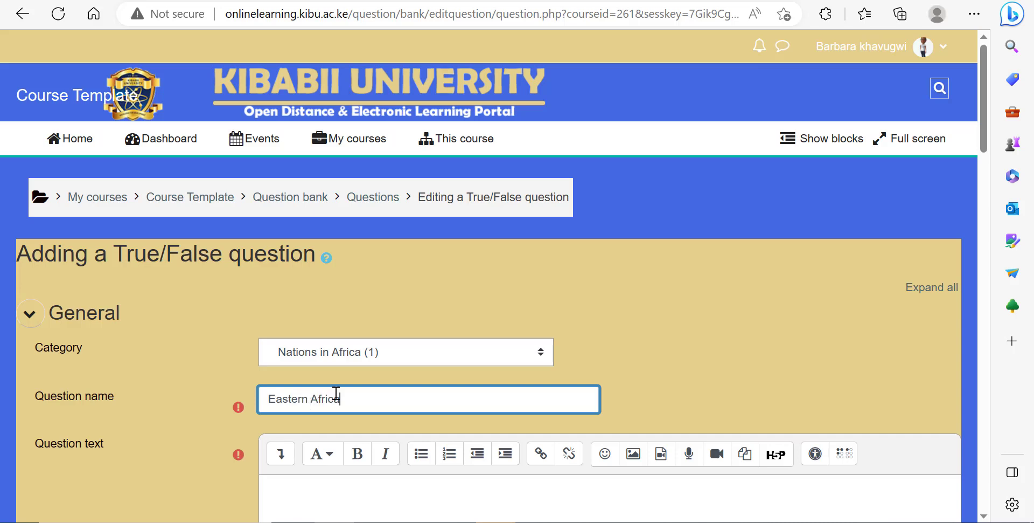
# Step: Enter the question text "Is Ethopia a member of east Africa?" for the True/False question
pyautogui.scroll(-2, 302, 415)
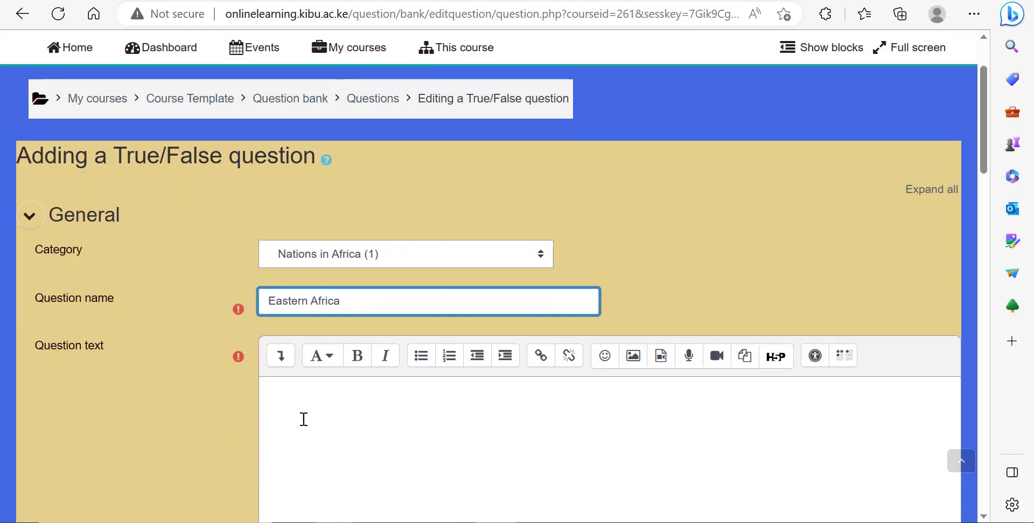
pyautogui.click(303, 418)
pyautogui.write('Is E')
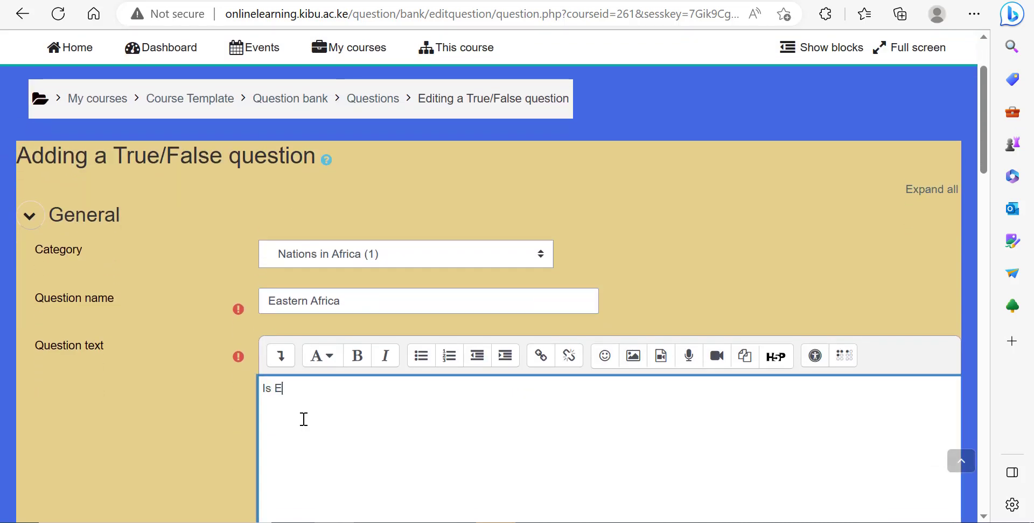
pyautogui.write('thopia ')
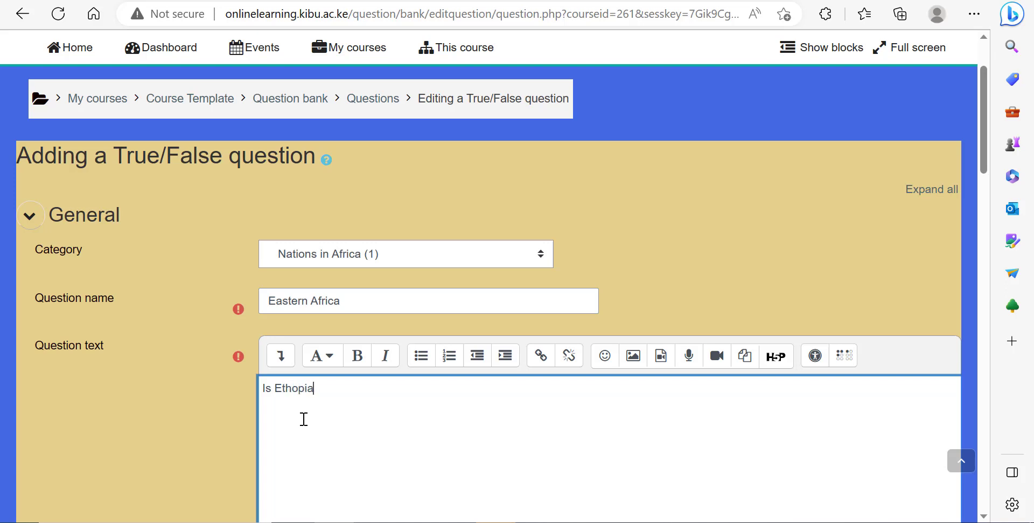
pyautogui.write('a men')
pyautogui.write('ber')
pyautogui.press('BackSpace')
pyautogui.press('BackSpace')
pyautogui.press('BackSpace')
pyautogui.press('BackSpace')
pyautogui.write('mber of the ')
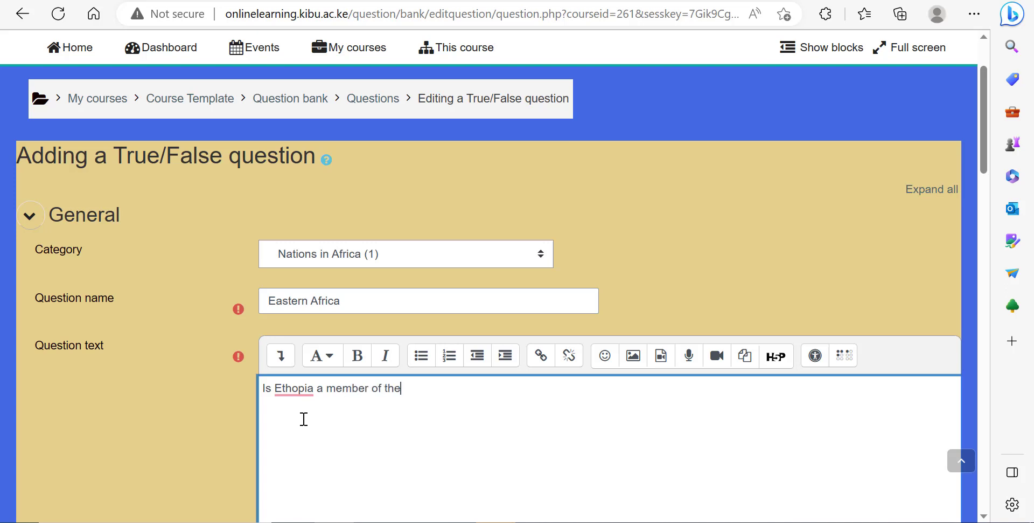
pyautogui.write('ea')
pyautogui.press('BackSpace')
pyautogui.press('BackSpace')
pyautogui.press('BackSpace')
pyautogui.press('BackSpace')
pyautogui.press('BackSpace')
pyautogui.write('est')
pyautogui.press('BackSpace')
pyautogui.press('BackSpace')
pyautogui.write('ast Africa?')
# Step: Save the Eastern Africa True/False question with False as the correct answer
pyautogui.scroll(-5, 442, 384)
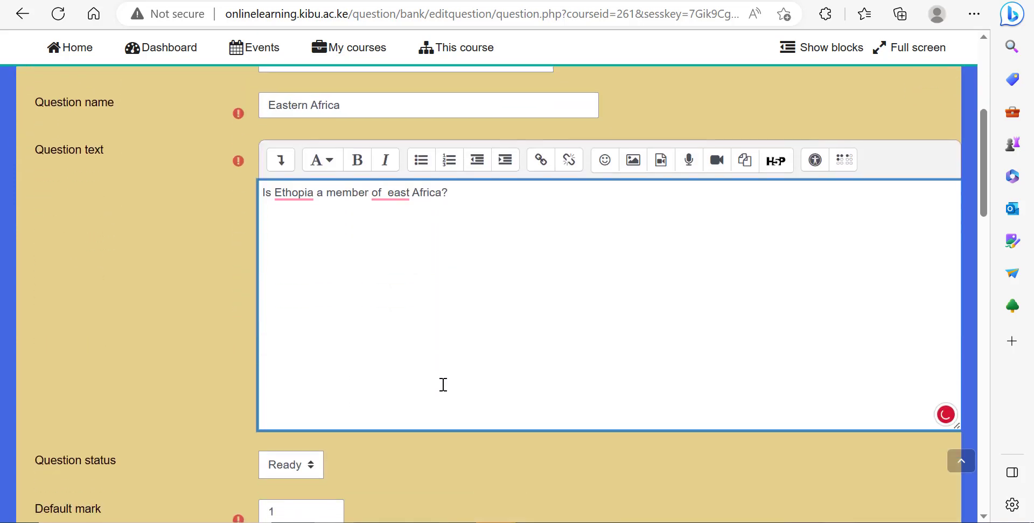
pyautogui.scroll(-7, 355, 412)
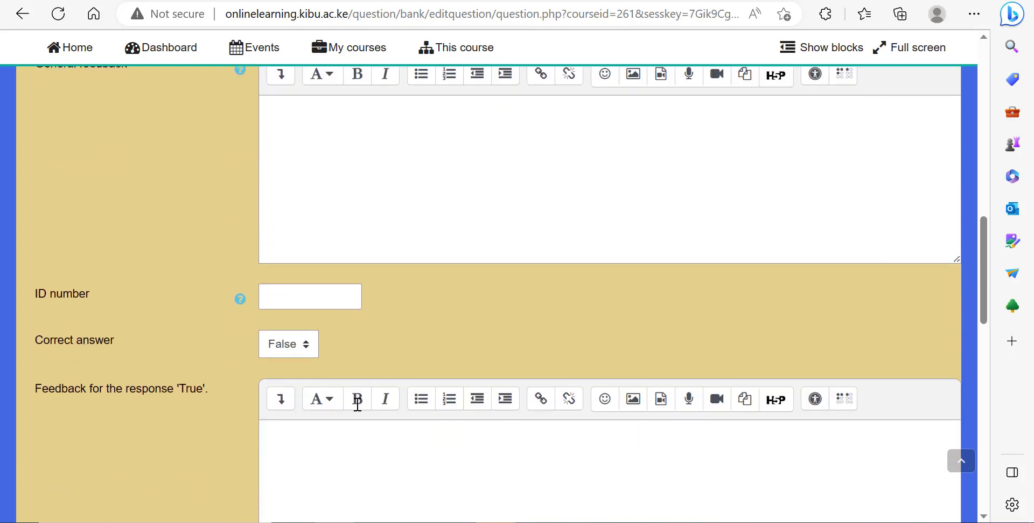
pyautogui.click(296, 354)
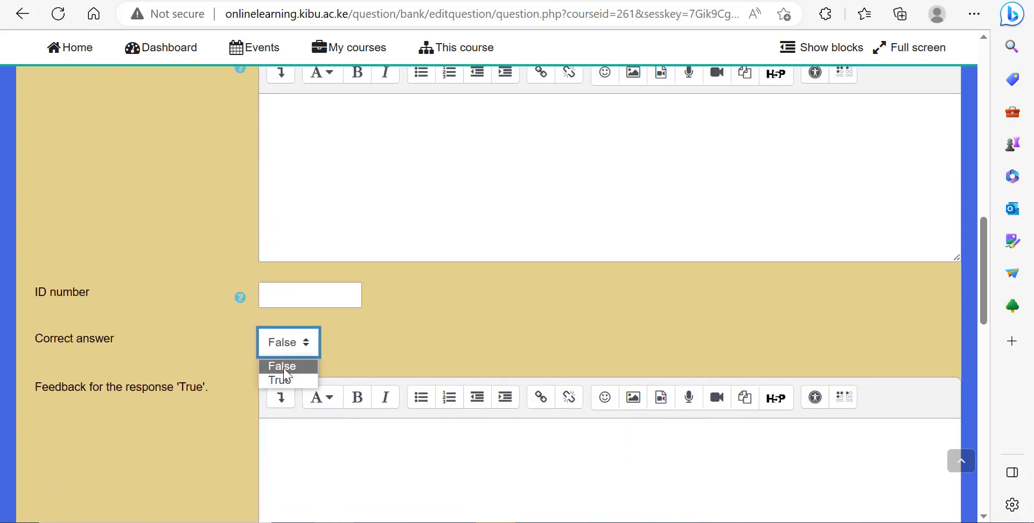
pyautogui.click(331, 374)
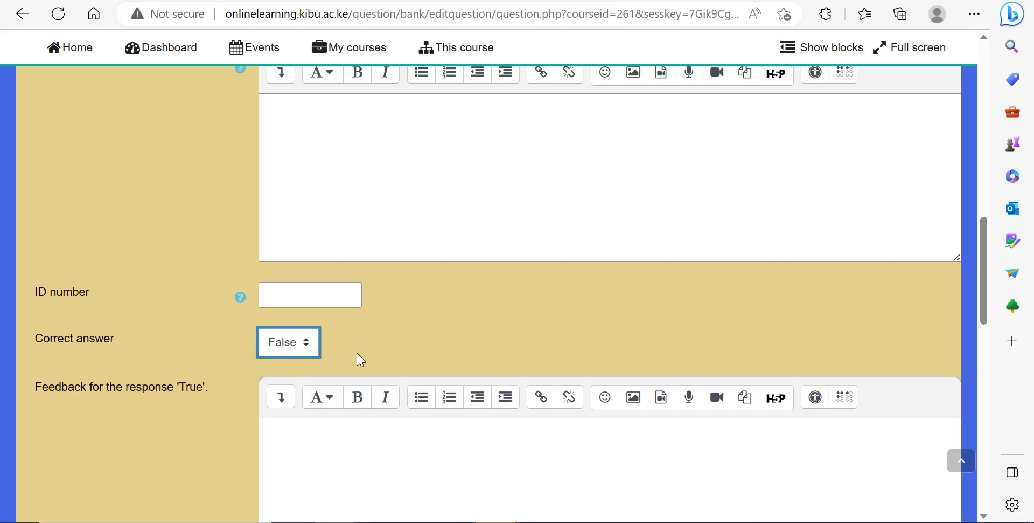
pyautogui.scroll(-10, 358, 358)
pyautogui.click(297, 309)
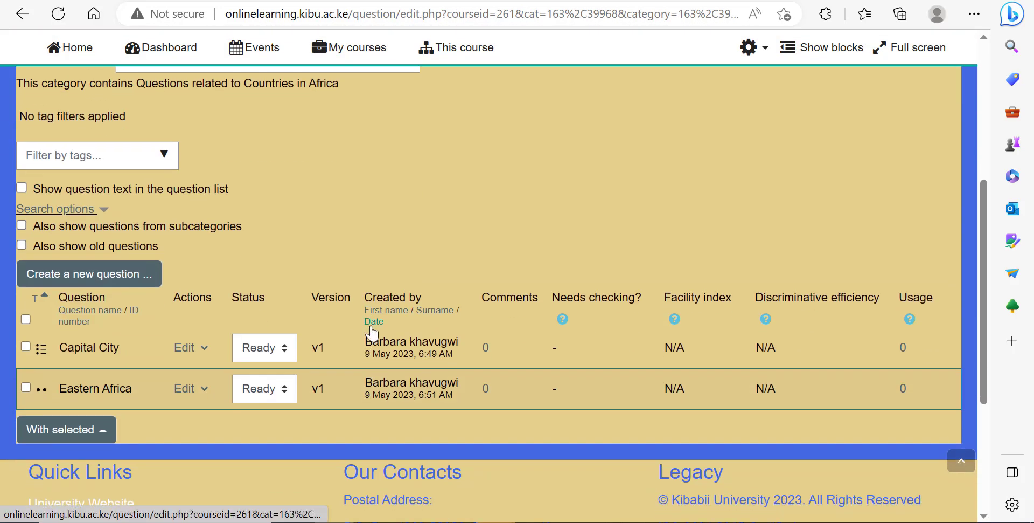
# Step: Return to the question bank and review the questions listed in the Nations in Africa category
pyautogui.scroll(2, 378, 330)
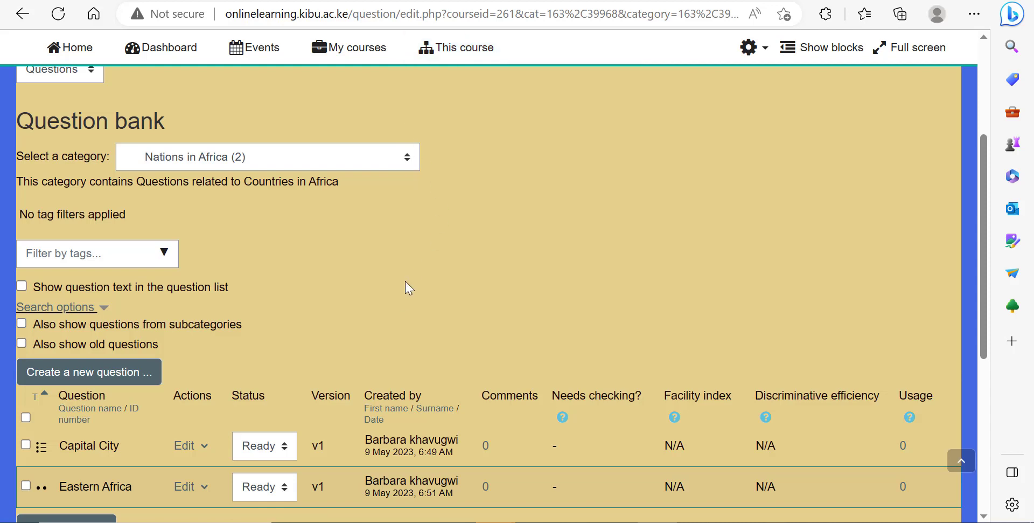
pyautogui.scroll(2, 406, 282)
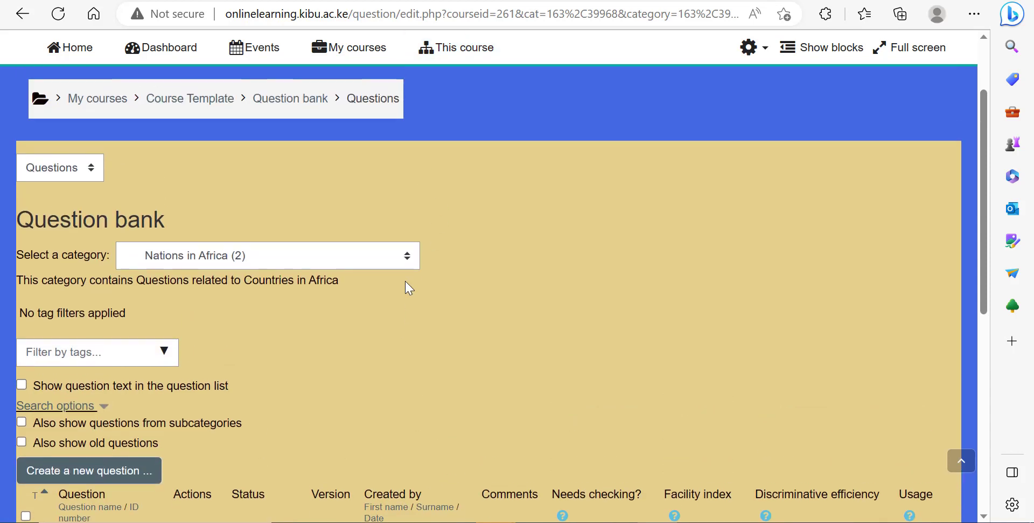
pyautogui.click(290, 99)
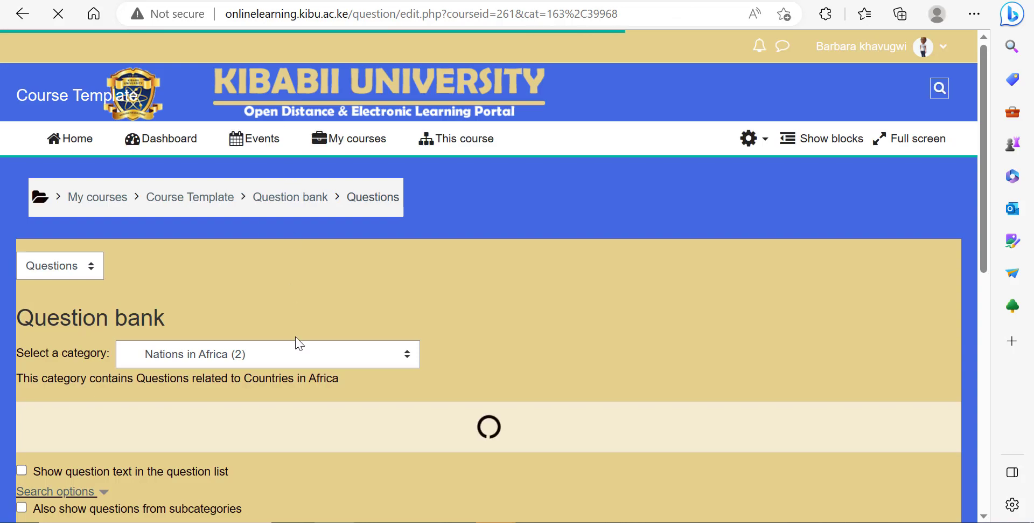
pyautogui.scroll(-5, 300, 329)
pyautogui.scroll(2, 307, 321)
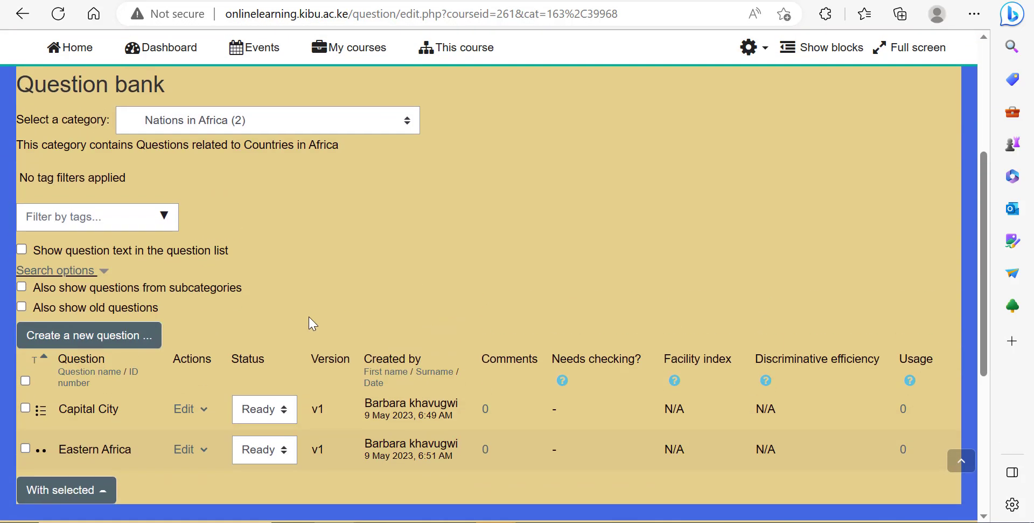
pyautogui.scroll(4, 309, 293)
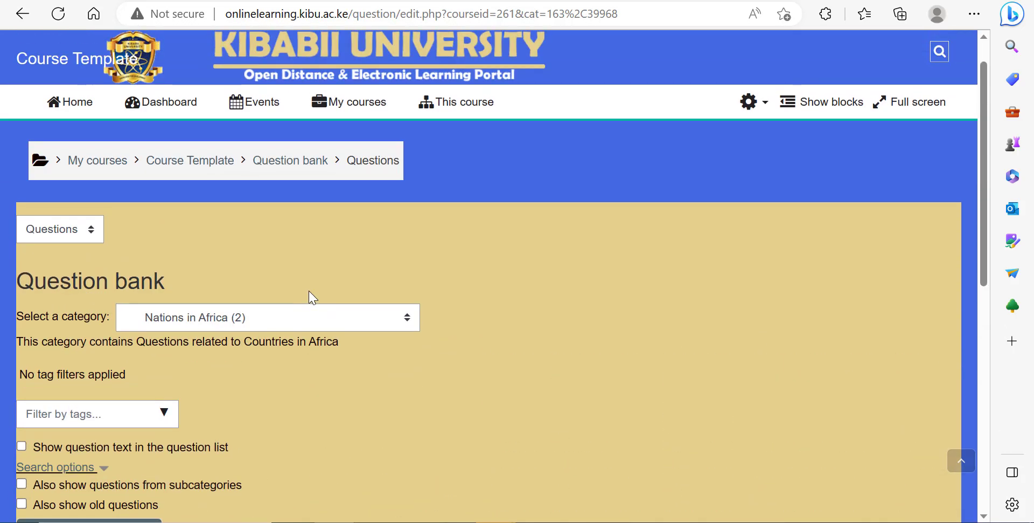
pyautogui.scroll(-2, 293, 237)
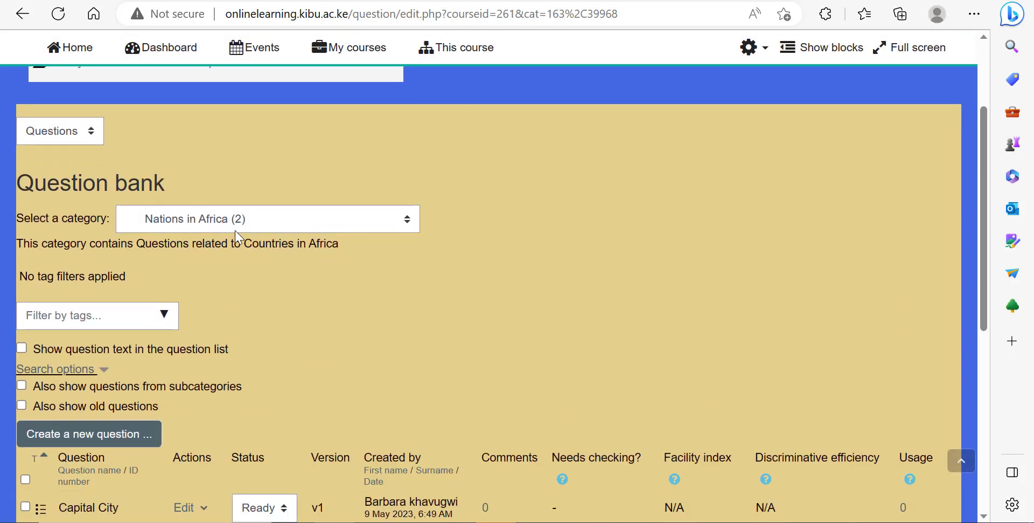
pyautogui.scroll(-2, 250, 269)
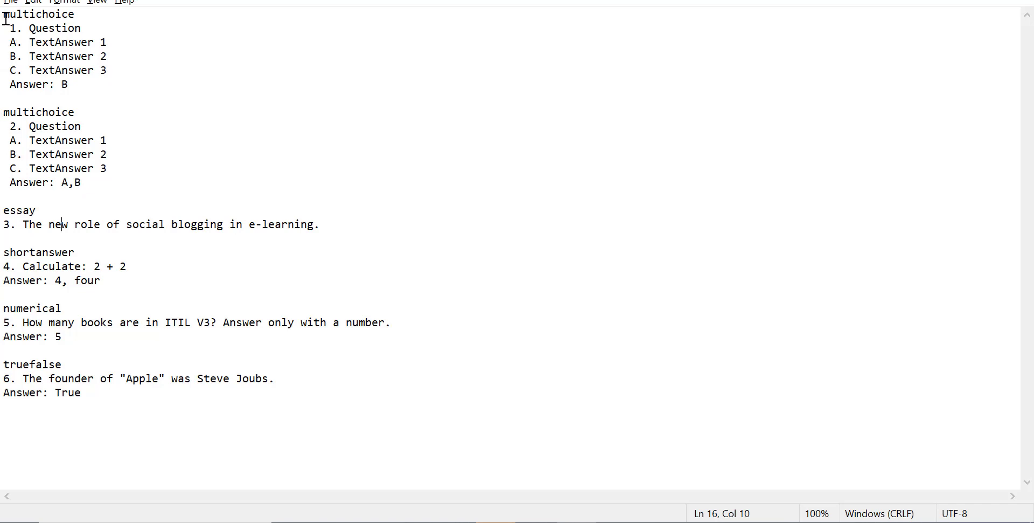
# Step: Switch to Notepad and replace the first question placeholder with "Which of the following is the main economic activity in Uganda"
pyautogui.moveTo(4, 15); pyautogui.dragTo(77, 14)
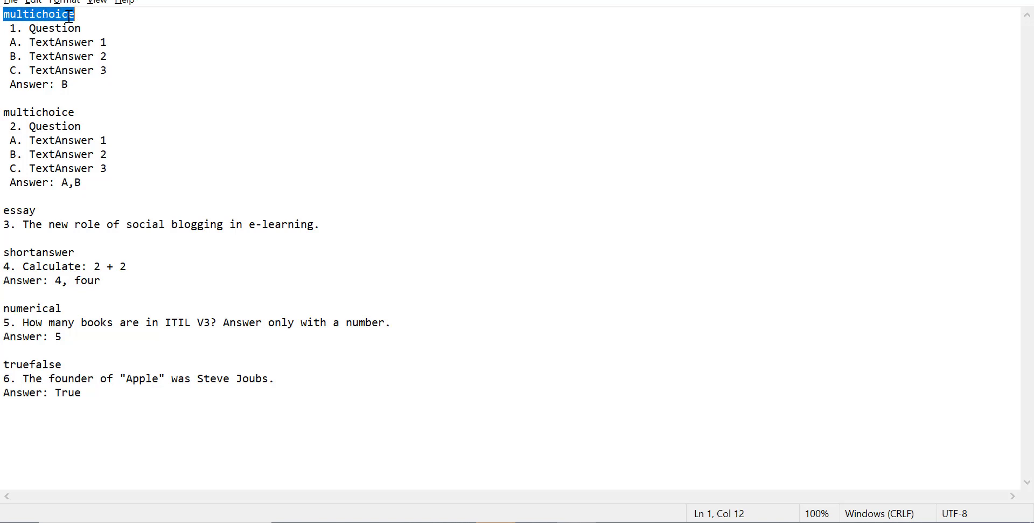
pyautogui.click(42, 26)
pyautogui.moveTo(12, 28); pyautogui.dragTo(62, 28)
pyautogui.click(23, 29)
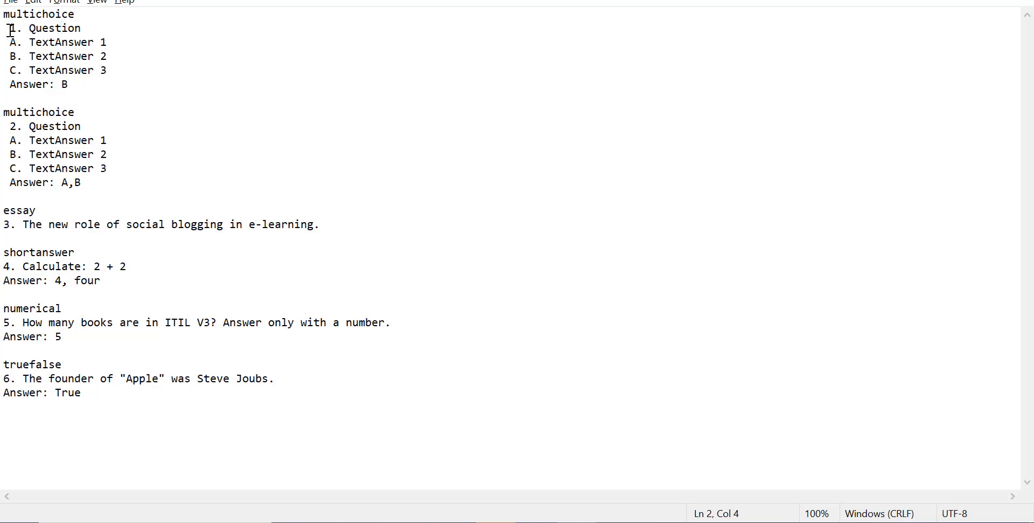
pyautogui.moveTo(32, 26); pyautogui.dragTo(87, 32)
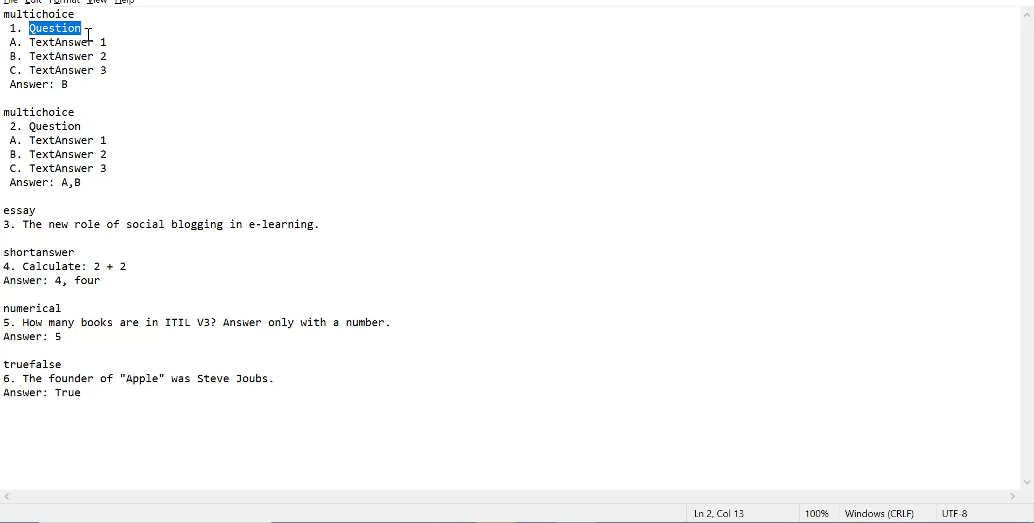
pyautogui.write('Wh')
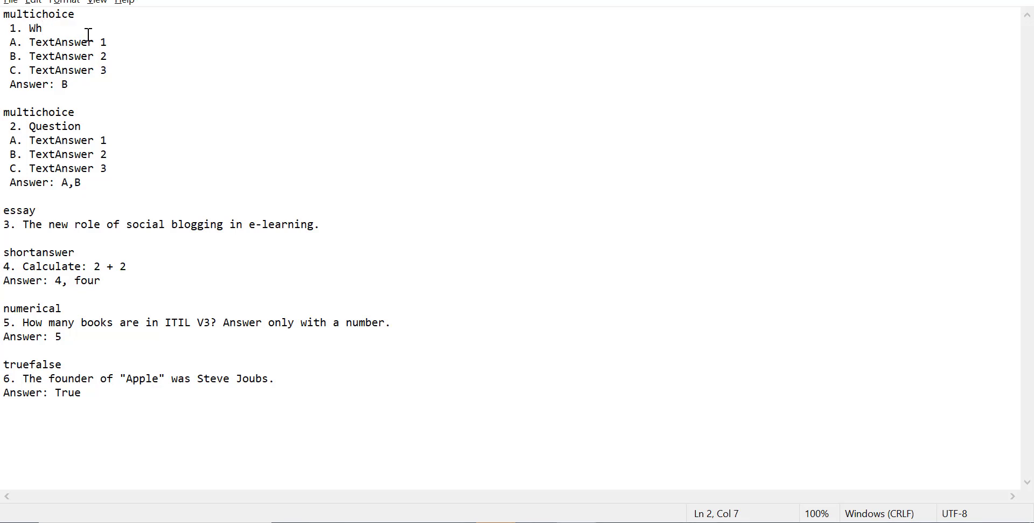
pyautogui.write('ich of the following is ')
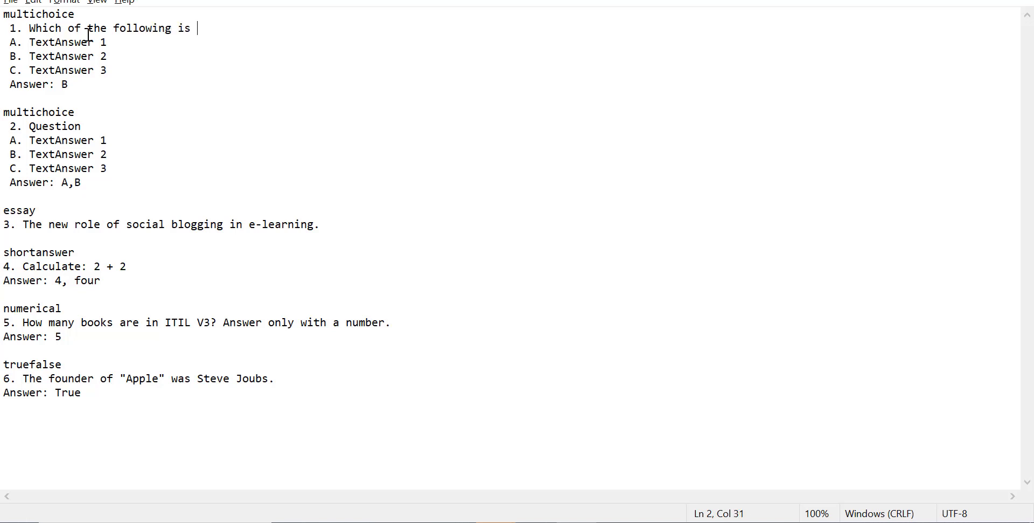
pyautogui.write('the mai')
pyautogui.write('conomic Ac')
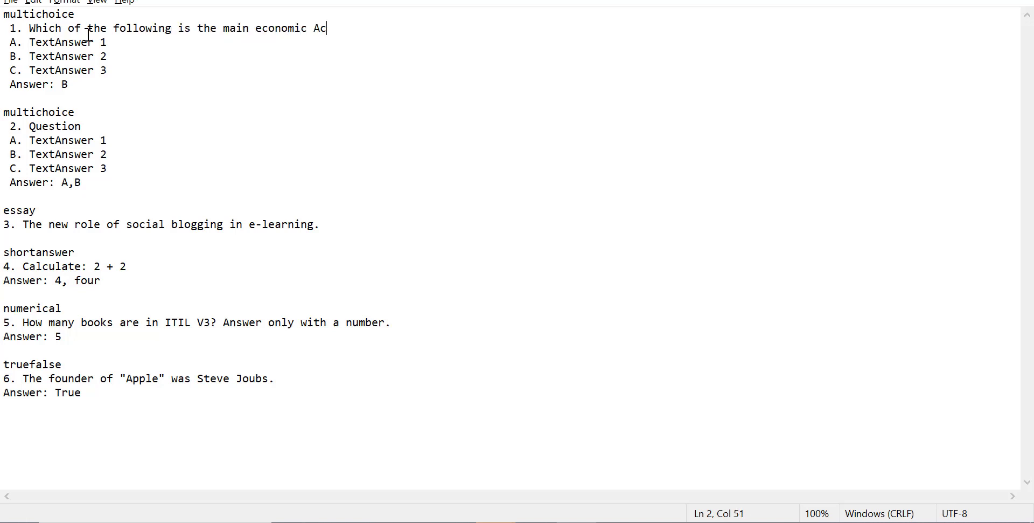
pyautogui.press('BackSpace')
pyautogui.press('BackSpace')
pyautogui.press('BackSpace')
pyautogui.write('activity in Uganda')
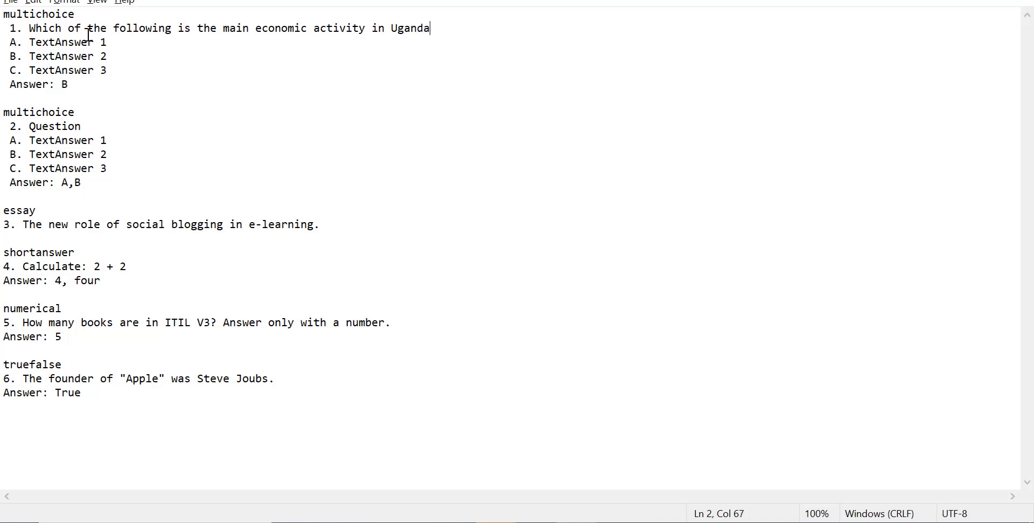
# Step: Replace the first question's first two answer placeholders with Agriculture and Tourism
pyautogui.moveTo(32, 42); pyautogui.dragTo(111, 41)
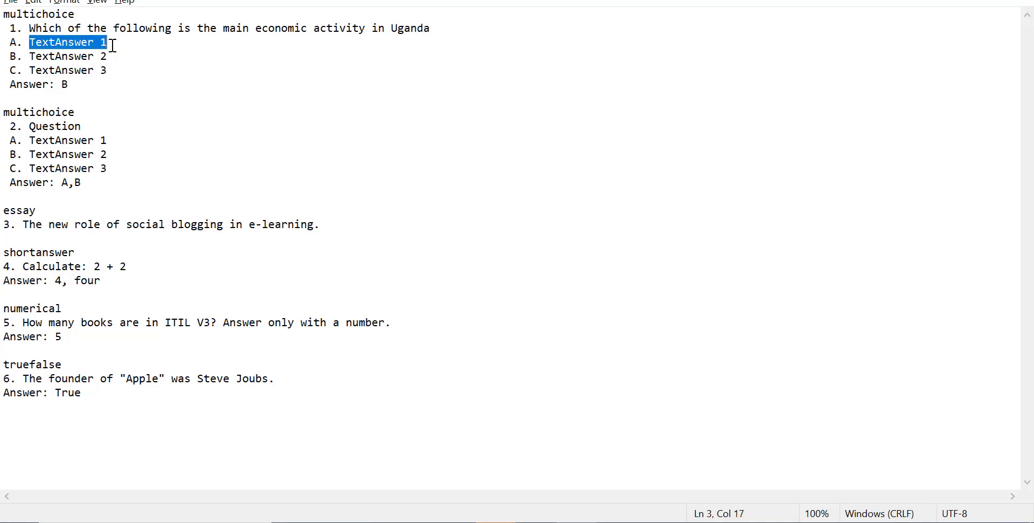
pyautogui.write('A. A')
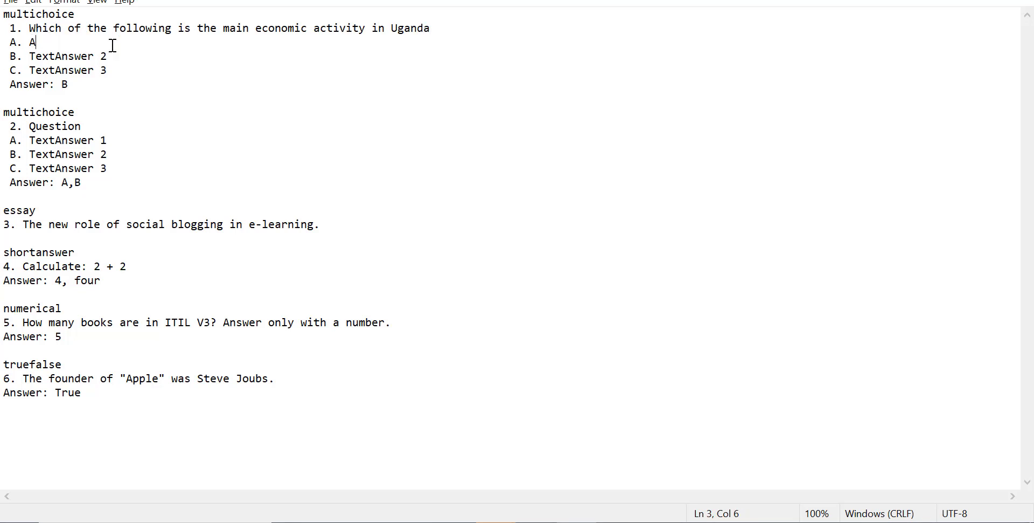
pyautogui.write('griculture')
pyautogui.click(30, 56)
pyautogui.keyDown('shift'); pyautogui.click(111, 58); pyautogui.keyUp('shift')
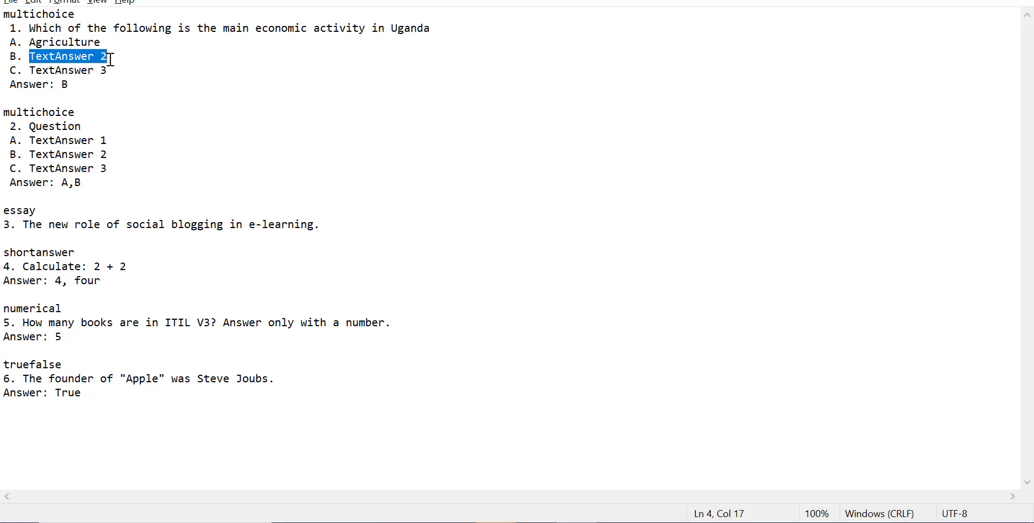
pyautogui.write('Tourism')
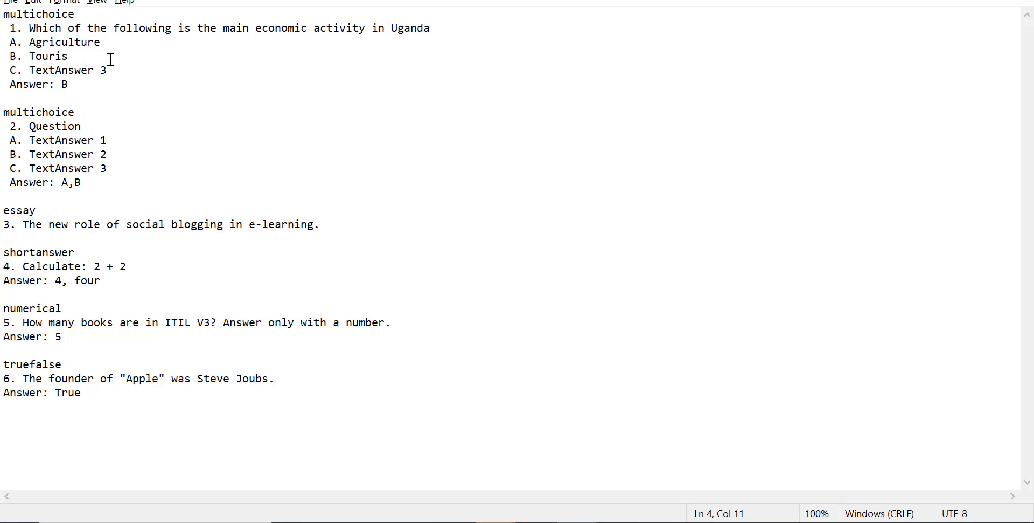
# Step: Replace the first question's third answer placeholder with Ditital Innovation
pyautogui.moveTo(23, 70); pyautogui.dragTo(115, 71)
pyautogui.click(67, 71)
pyautogui.click(31, 71)
pyautogui.moveTo(33, 72); pyautogui.dragTo(111, 70)
pyautogui.write('Te')
pyautogui.press('BackSpace')
pyautogui.press('BackSpace')
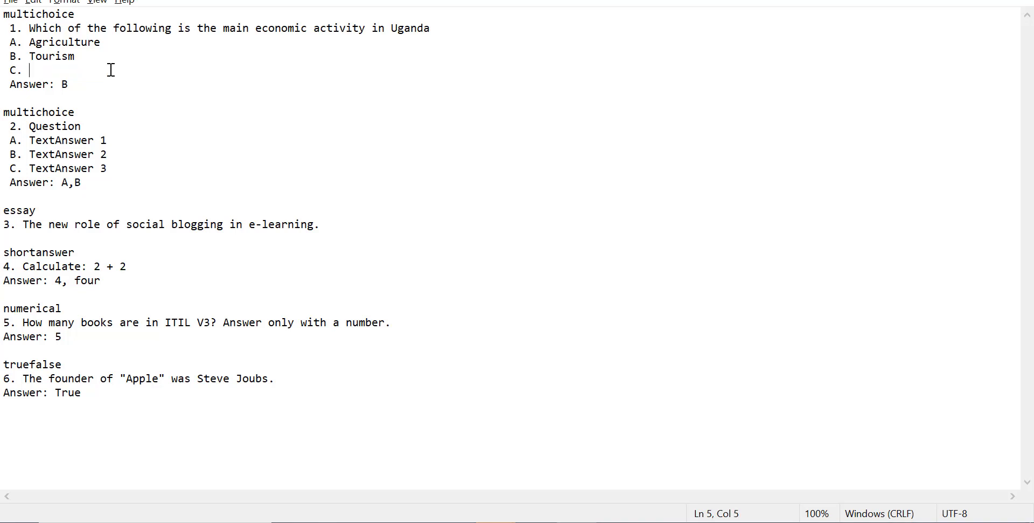
pyautogui.write('Ditital Innovation')
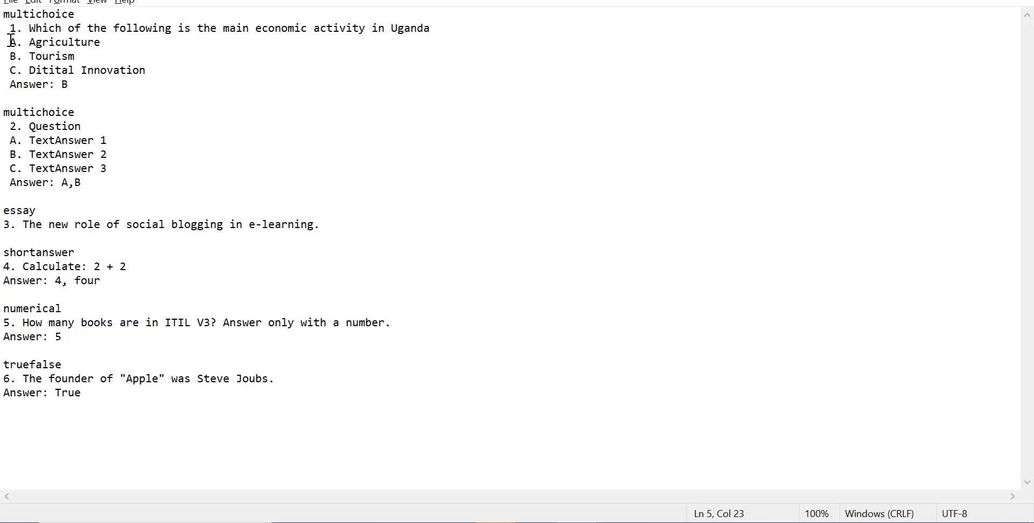
# Step: Set the first question's correct answer to A
pyautogui.moveTo(12, 41); pyautogui.dragTo(25, 43)
pyautogui.click(63, 42)
pyautogui.moveTo(11, 84); pyautogui.dragTo(18, 85)
pyautogui.click(29, 85)
pyautogui.moveTo(61, 85); pyautogui.dragTo(73, 89)
pyautogui.write('A')
# Step: Replace the second question's placeholder with "Which of the following are the main economic activities in Kenya"
pyautogui.click(62, 183)
pyautogui.hotkey('shift', 'End')
pyautogui.click(36, 154)
pyautogui.moveTo(29, 126); pyautogui.dragTo(103, 131)
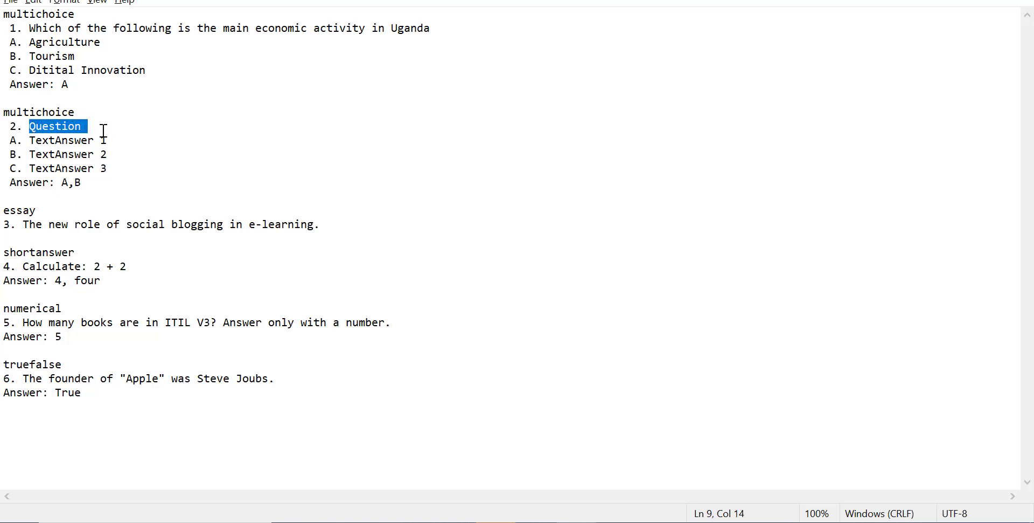
pyautogui.write('wH')
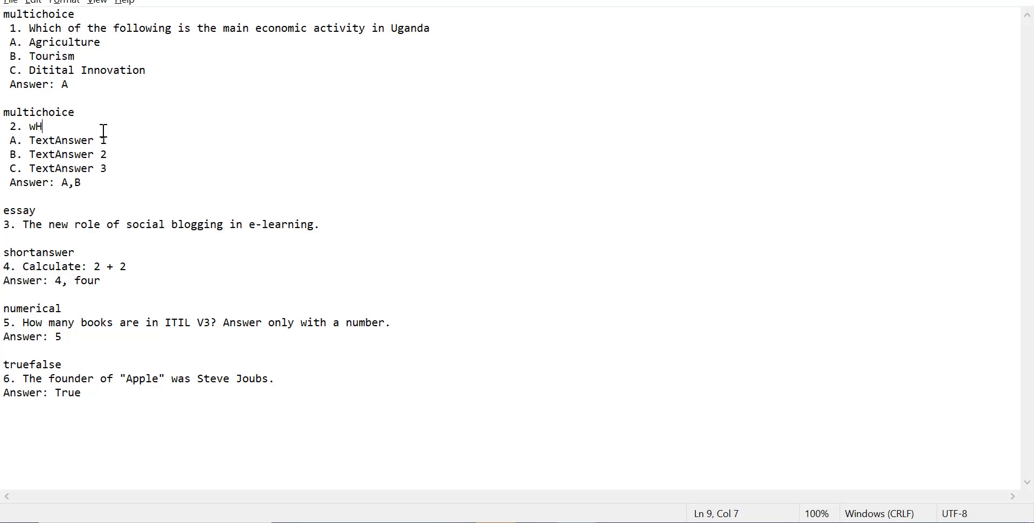
pyautogui.write('IC OF THE FOLLOWING ARE TH')
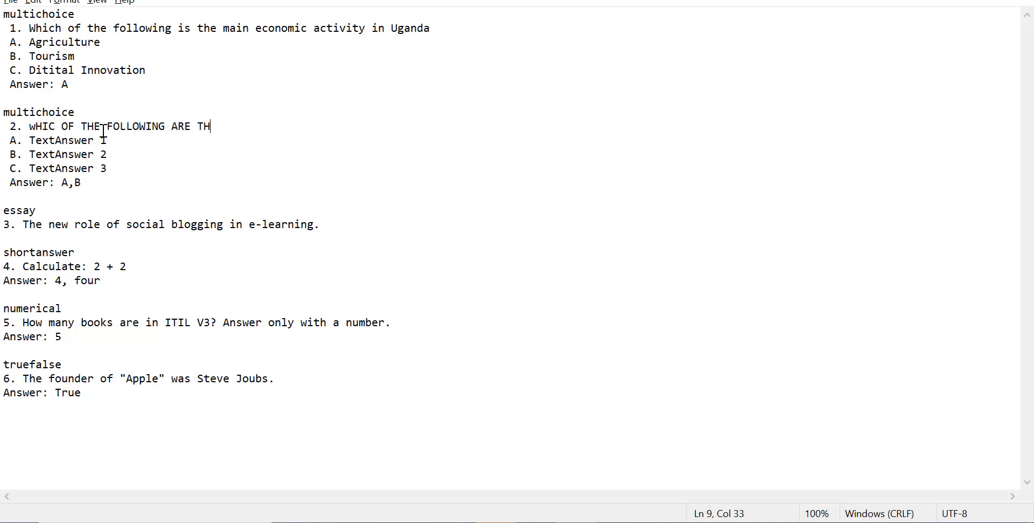
pyautogui.press('BackSpace')
pyautogui.press('BackSpace')
pyautogui.press('BackSpace')
pyautogui.press('BackSpace')
pyautogui.press('BackSpace')
pyautogui.press('BackSpace')
pyautogui.press('BackSpace')
pyautogui.press('BackSpace')
pyautogui.press('BackSpace')
pyautogui.press('BackSpace')
pyautogui.press('BackSpace')
pyautogui.press('BackSpace')
pyautogui.press('BackSpace')
pyautogui.press('BackSpace')
pyautogui.press('BackSpace')
pyautogui.press('BackSpace')
pyautogui.press('BackSpace')
pyautogui.press('BackSpace')
pyautogui.press('BackSpace')
pyautogui.press('BackSpace')
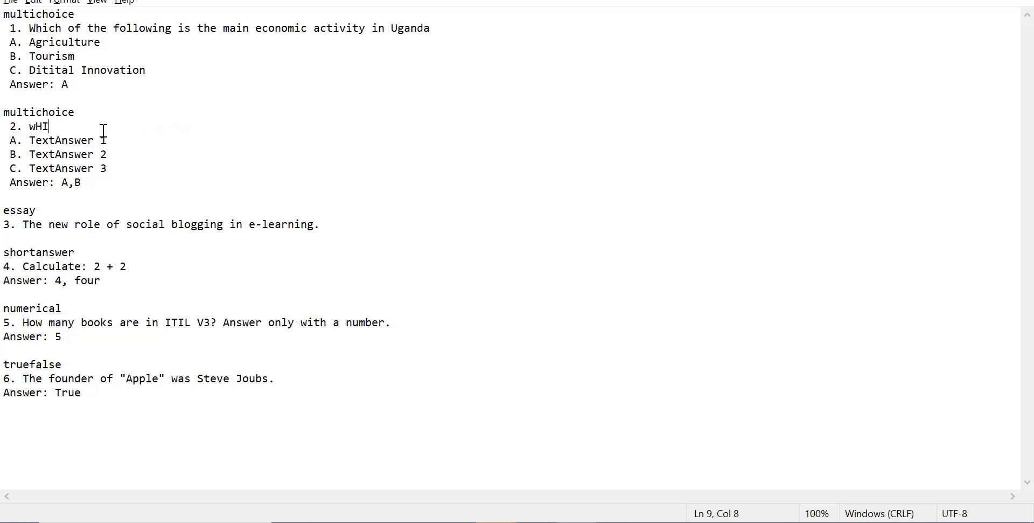
pyautogui.write('hich of the following are the ')
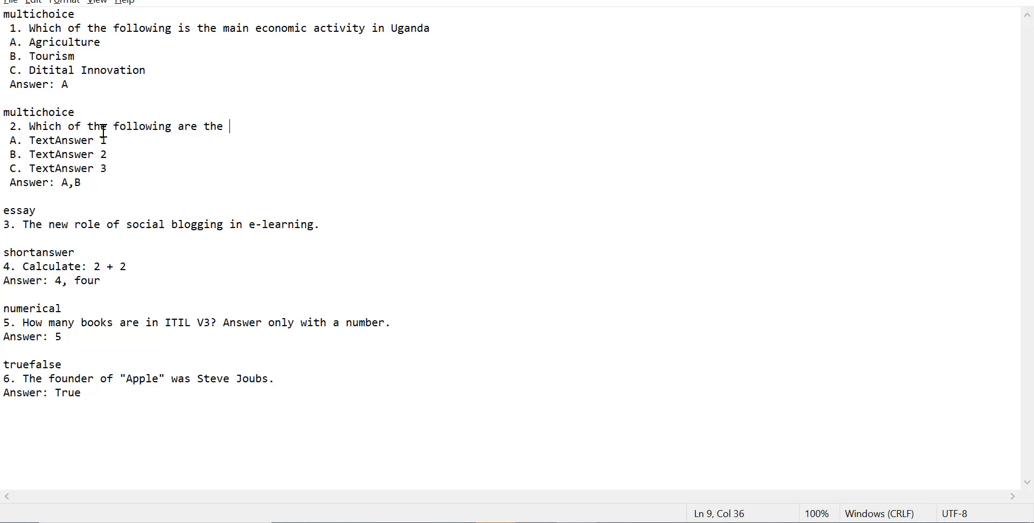
pyautogui.write('main economic')
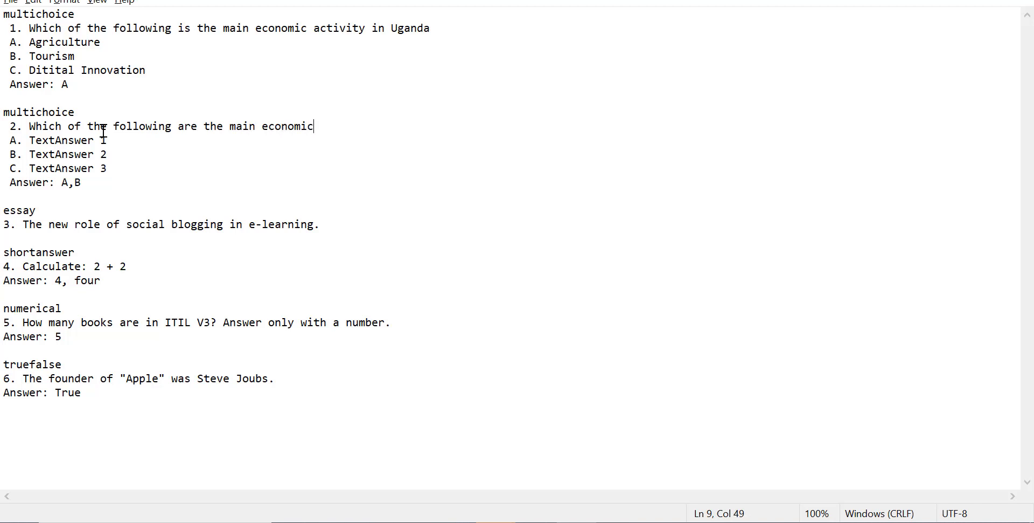
pyautogui.write(' activities in Kenya')
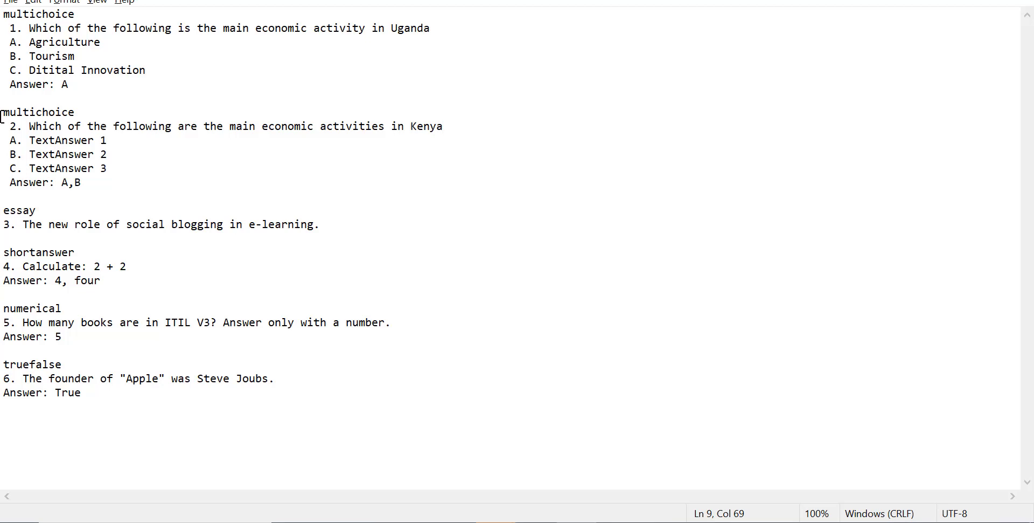
# Step: Replace the second question's first two answer placeholders with Agriculture and Tourism
pyautogui.moveTo(34, 143); pyautogui.dragTo(112, 141)
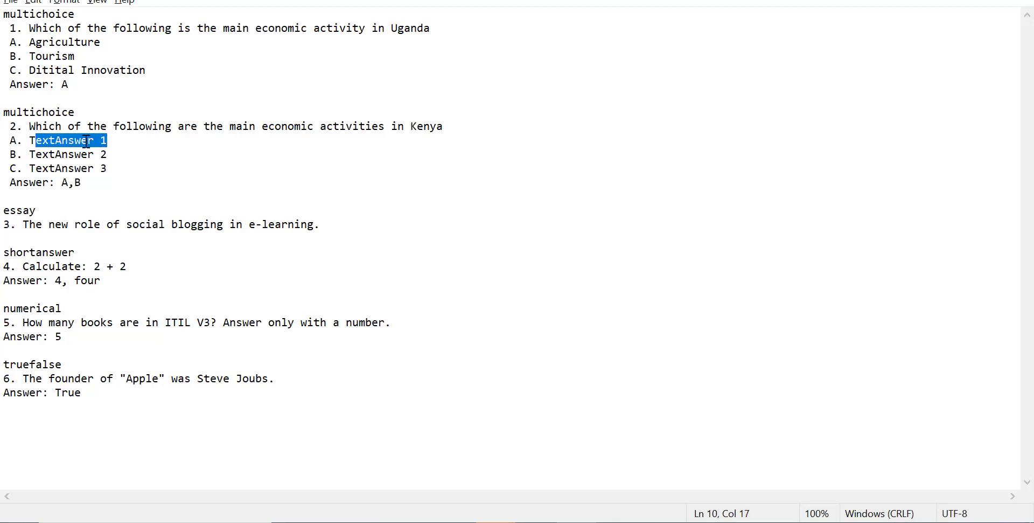
pyautogui.press('BackSpace')
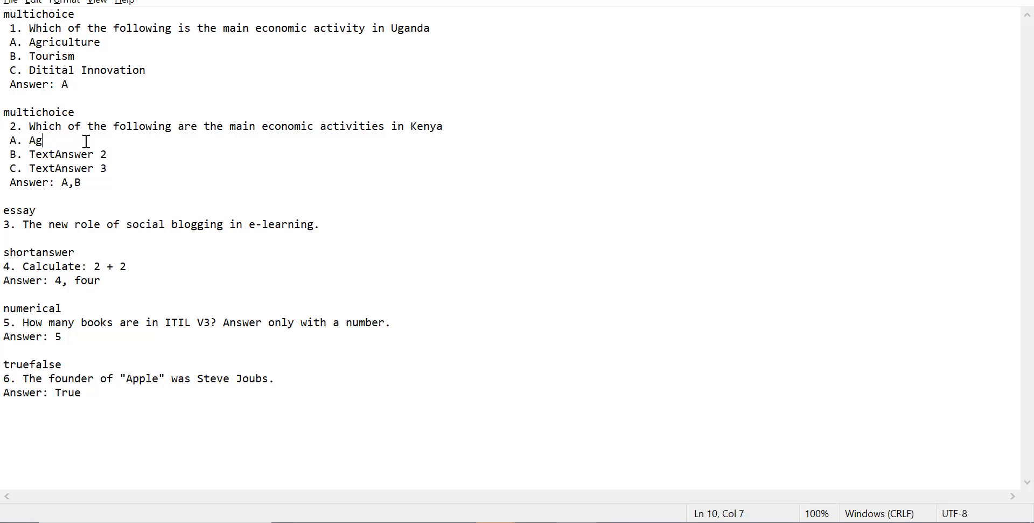
pyautogui.write('Agriculture')
pyautogui.click(30, 154)
pyautogui.keyDown('shift'); pyautogui.click(111, 152); pyautogui.keyUp('shift')
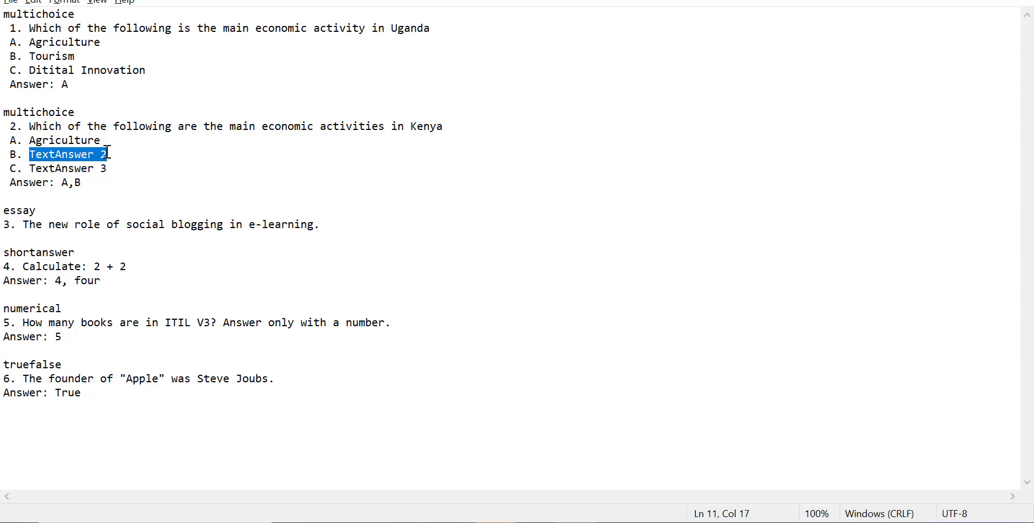
pyautogui.write('Tourism')
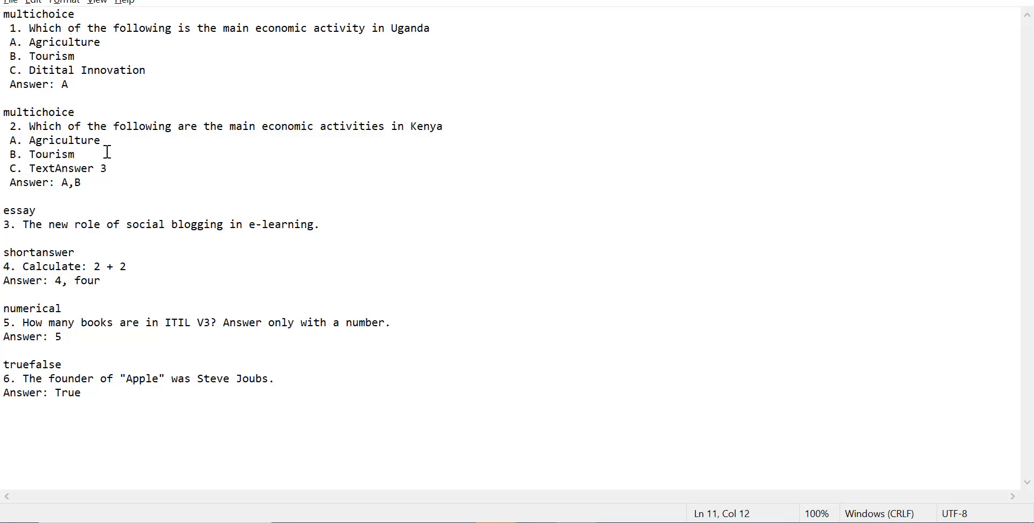
# Step: Replace the second question's third answer placeholder with Digital Innovation
pyautogui.click(35, 168)
pyautogui.keyDown('shift'); pyautogui.click(117, 168); pyautogui.keyUp('shift')
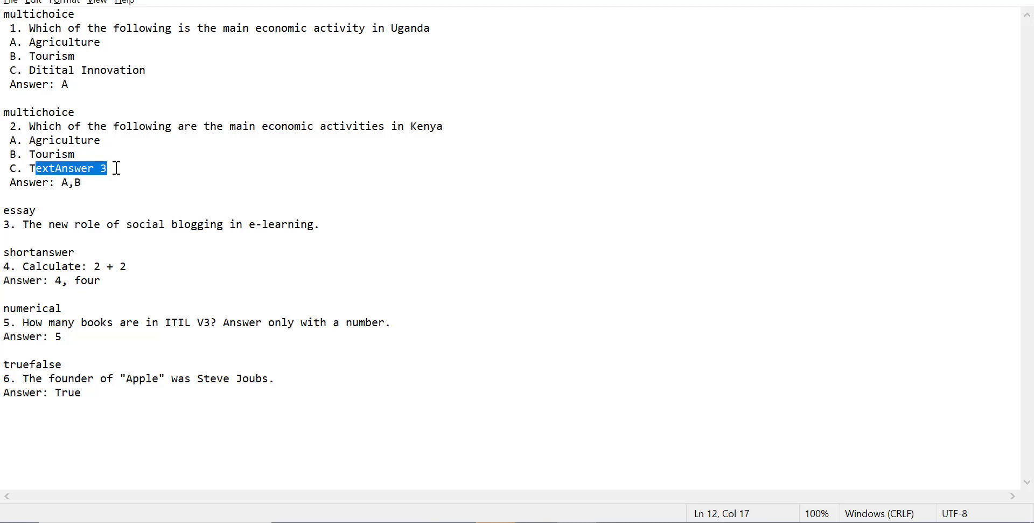
pyautogui.press('BackSpace')
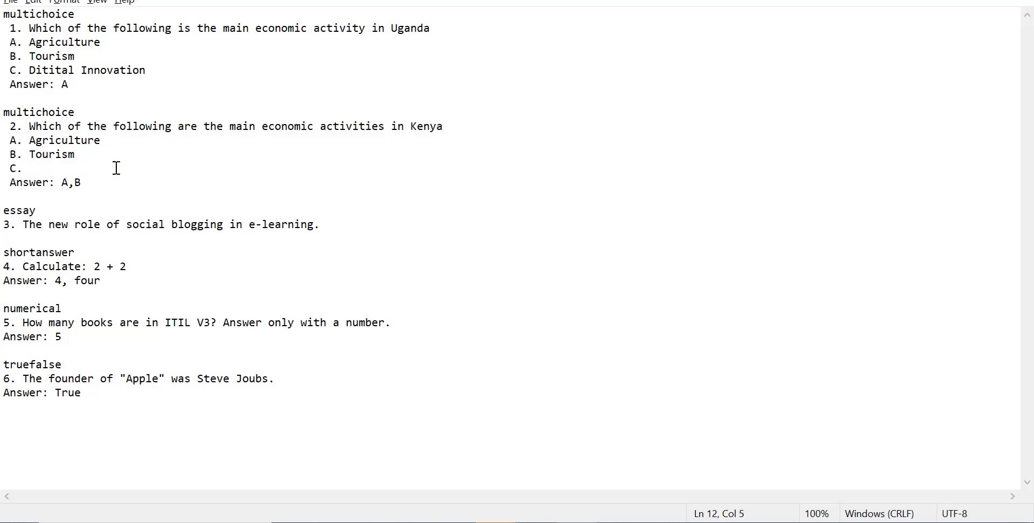
pyautogui.write('Digital Inn')
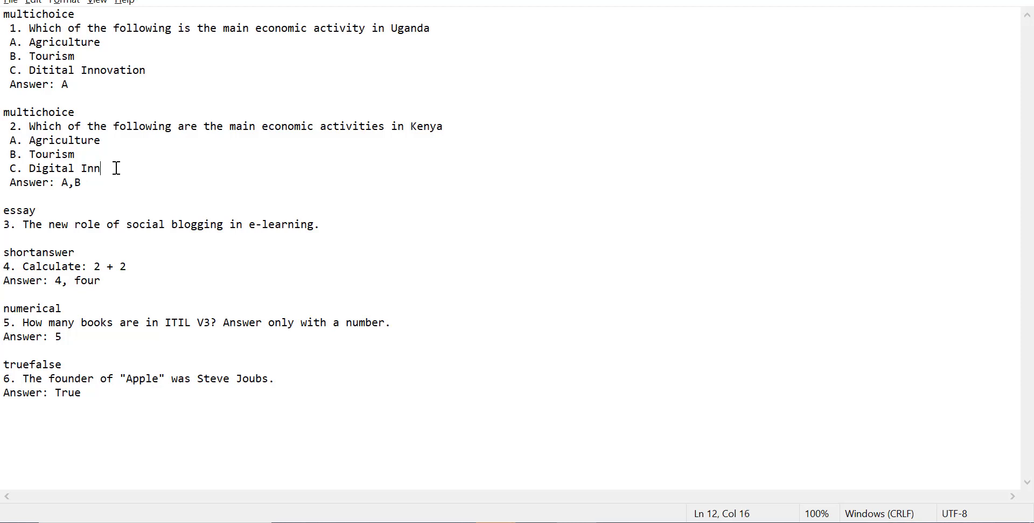
pyautogui.write('ovatoi')
pyautogui.press('BackSpace')
pyautogui.write('ion')
pyautogui.press('BackSpace')
pyautogui.press('BackSpace')
pyautogui.press('BackSpace')
pyautogui.write('ion')
# Step: Review the remaining essay, short answer, numerical and true/false questions and their answer lines in the file
pyautogui.moveTo(14, 185); pyautogui.dragTo(42, 184)
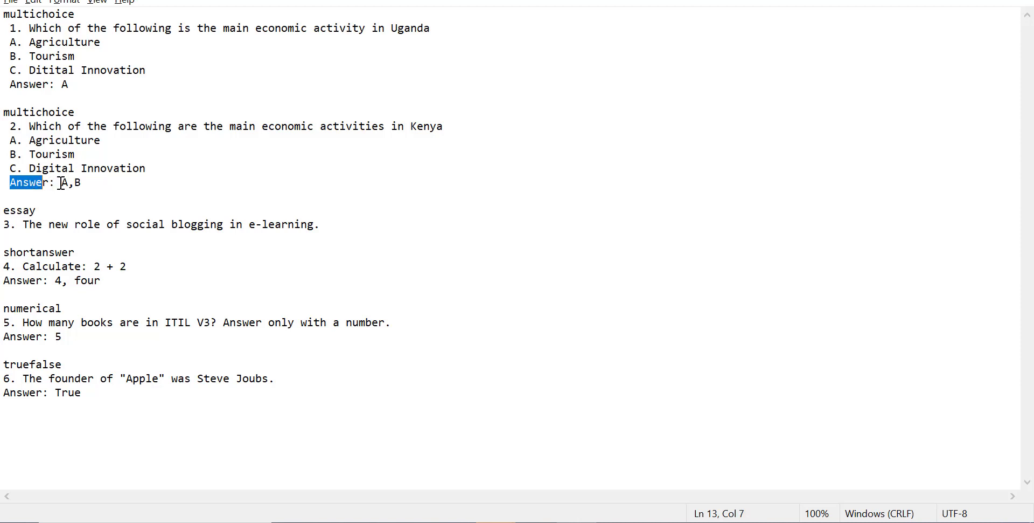
pyautogui.click(64, 184)
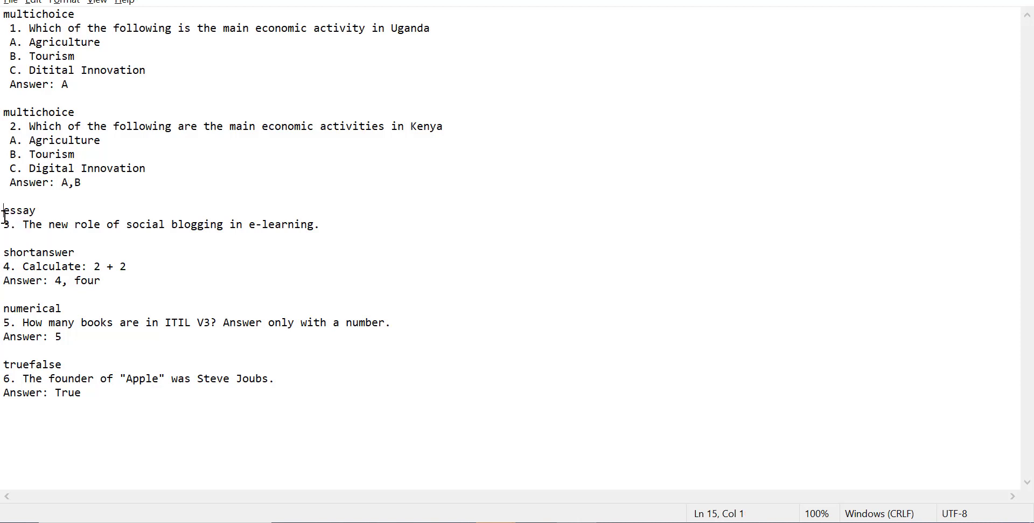
pyautogui.moveTo(2, 211); pyautogui.dragTo(41, 214)
pyautogui.click(56, 224)
pyautogui.moveTo(23, 224); pyautogui.dragTo(317, 224)
pyautogui.click(184, 217)
pyautogui.click(316, 226)
pyautogui.moveTo(56, 282); pyautogui.dragTo(111, 280)
pyautogui.click(83, 281)
pyautogui.click(116, 294)
pyautogui.moveTo(61, 389); pyautogui.dragTo(87, 379)
pyautogui.click(75, 392)
pyautogui.doubleClick(58, 394)
pyautogui.write('Fals')
pyautogui.press('BackSpace')
pyautogui.press('BackSpace')
pyautogui.press('BackSpace')
pyautogui.press('BackSpace')
pyautogui.press('BackSpace')
pyautogui.write('T')
# Step: Save the text file in Downloads as cat 1
pyautogui.click(12, 2)
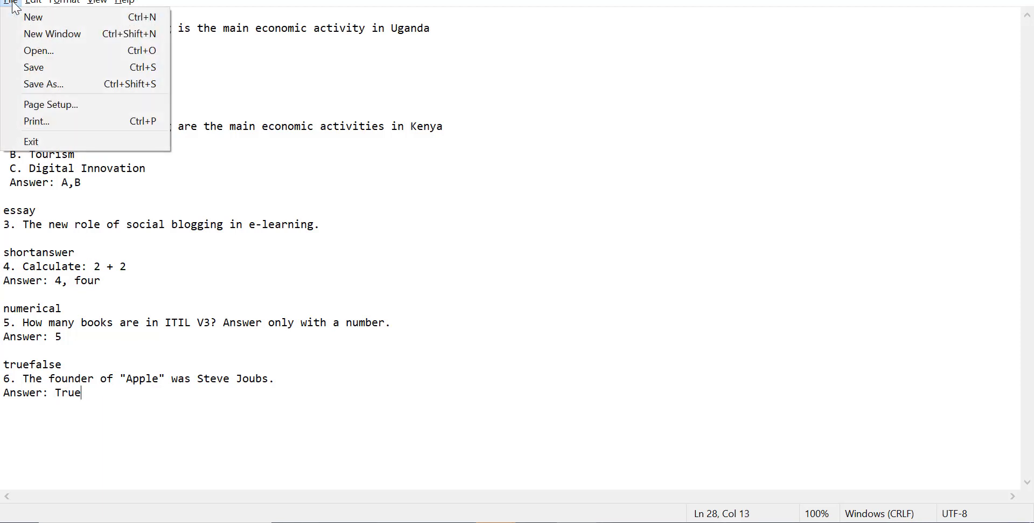
pyautogui.click(35, 68)
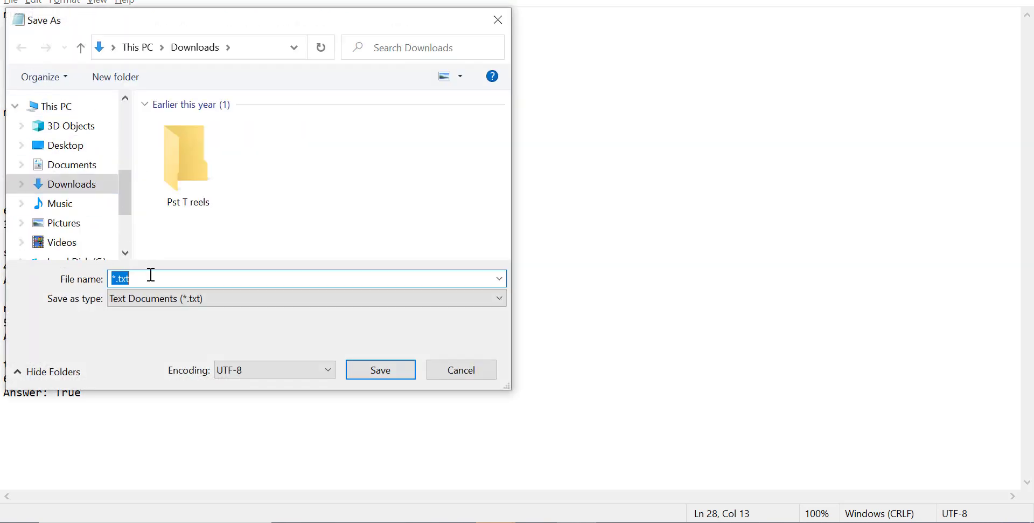
pyautogui.click(112, 279)
pyautogui.press('BackSpace')
pyautogui.write('cai t')
pyautogui.press('BackSpace')
pyautogui.press('BackSpace')
pyautogui.press('BackSpace')
pyautogui.write('t 1')
pyautogui.click(374, 371)
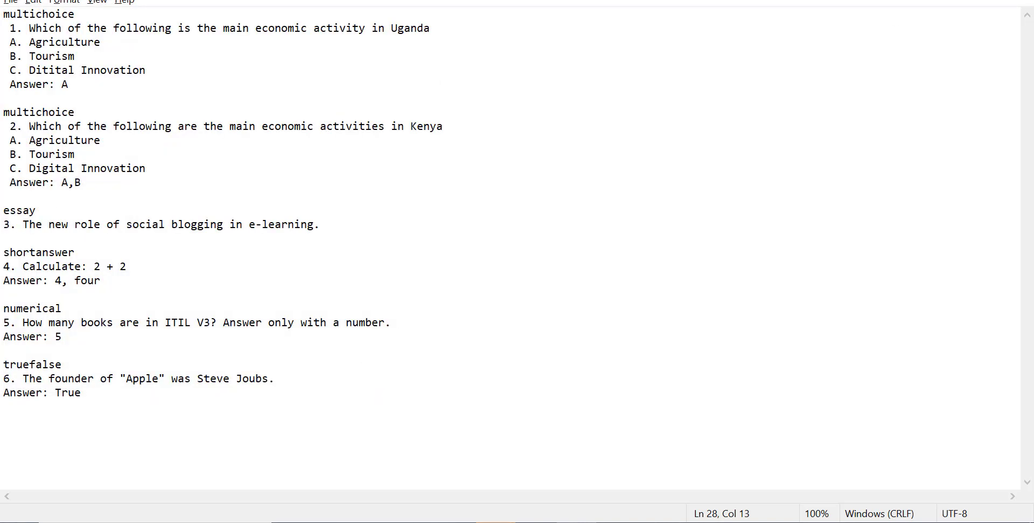
pyautogui.click(941, 0)
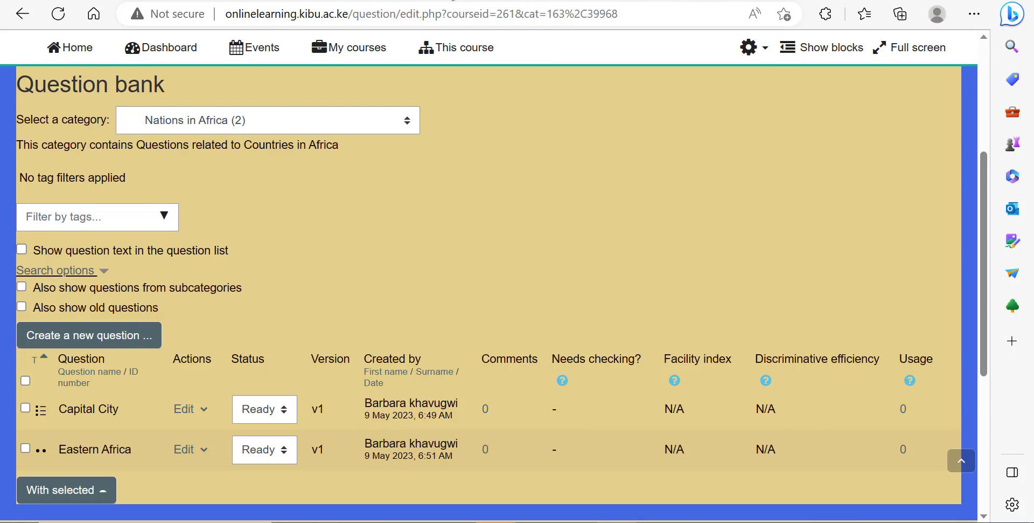
pyautogui.hotkey('ctrl', 't')
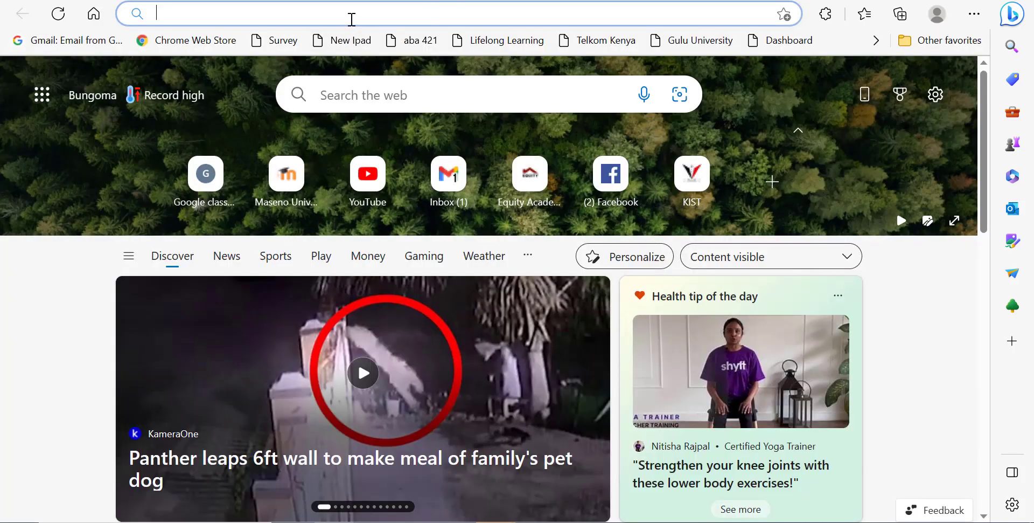
pyautogui.write('www.google.com')
pyautogui.press('Return')
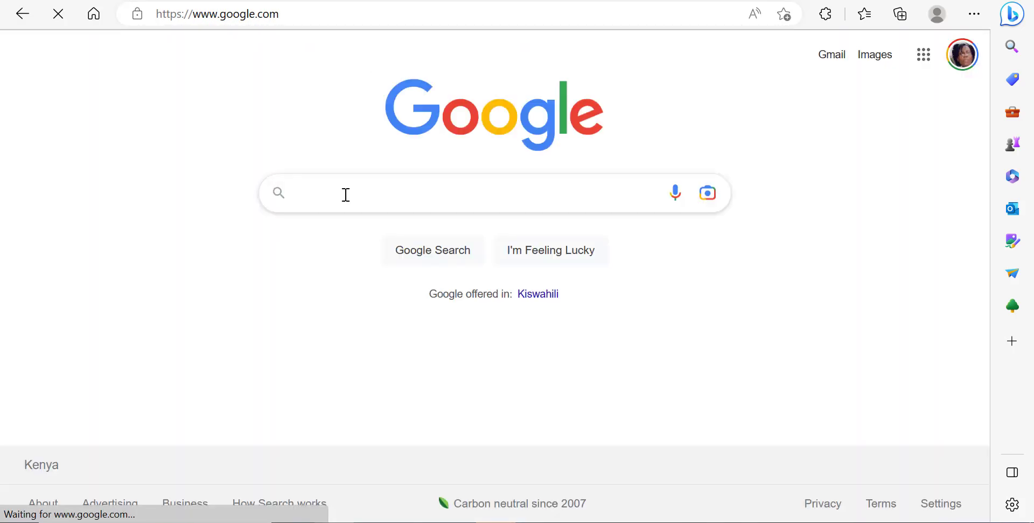
pyautogui.click(345, 194)
pyautogui.write('xml')
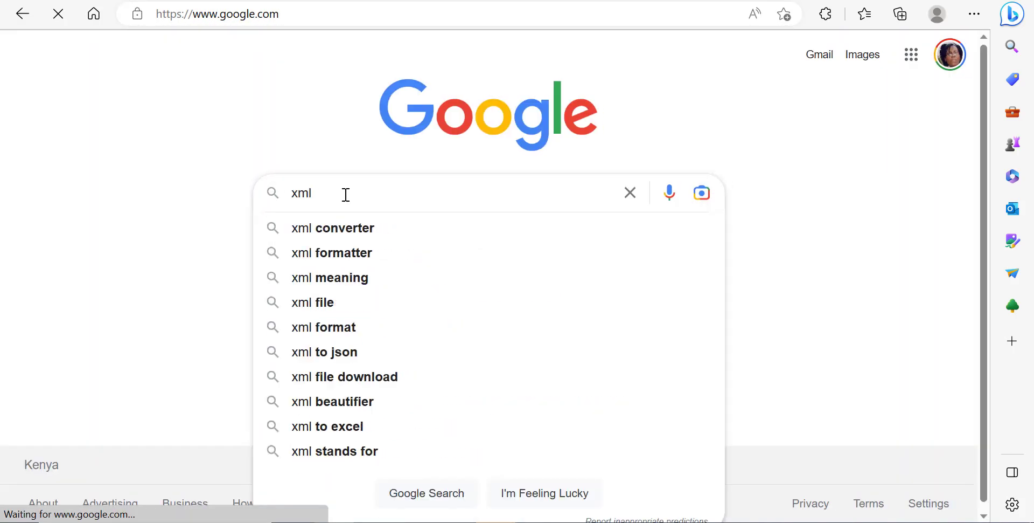
pyautogui.write(' conver')
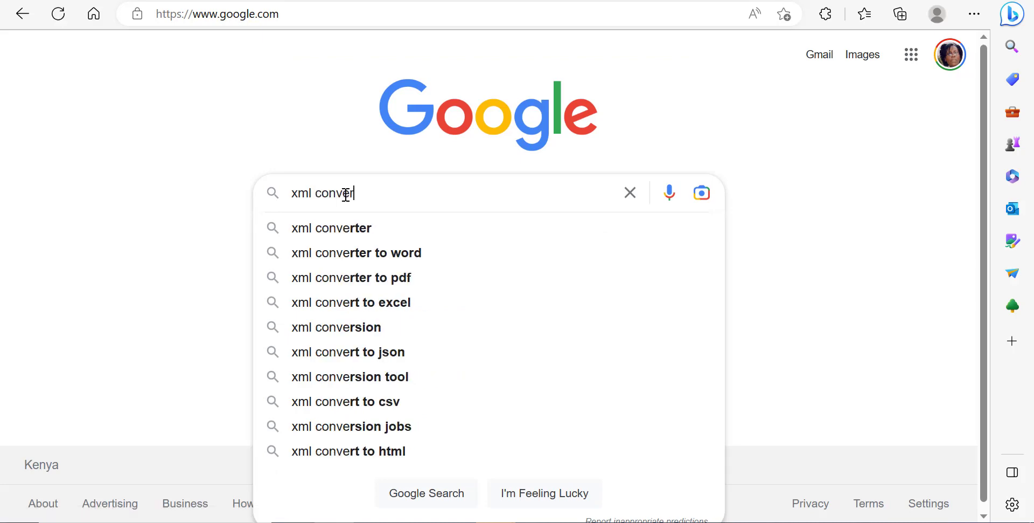
pyautogui.click(367, 228)
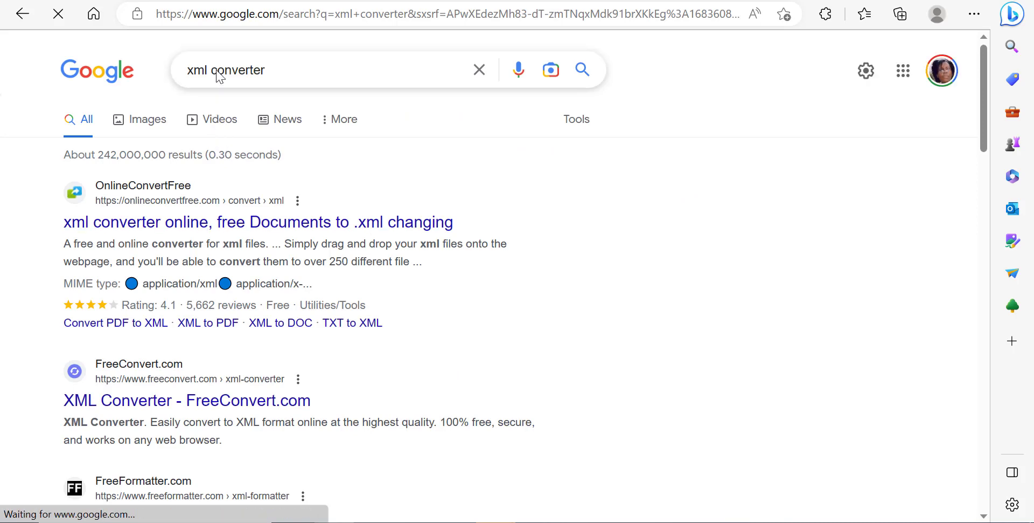
# Step: Refine the search to xml moodle converter
pyautogui.click(214, 70)
pyautogui.write('moodle')
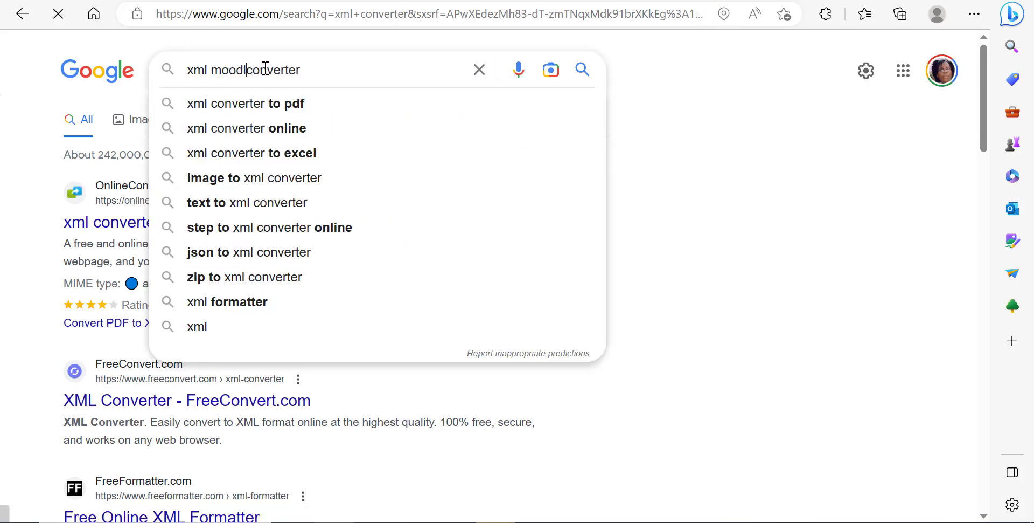
pyautogui.press('Return')
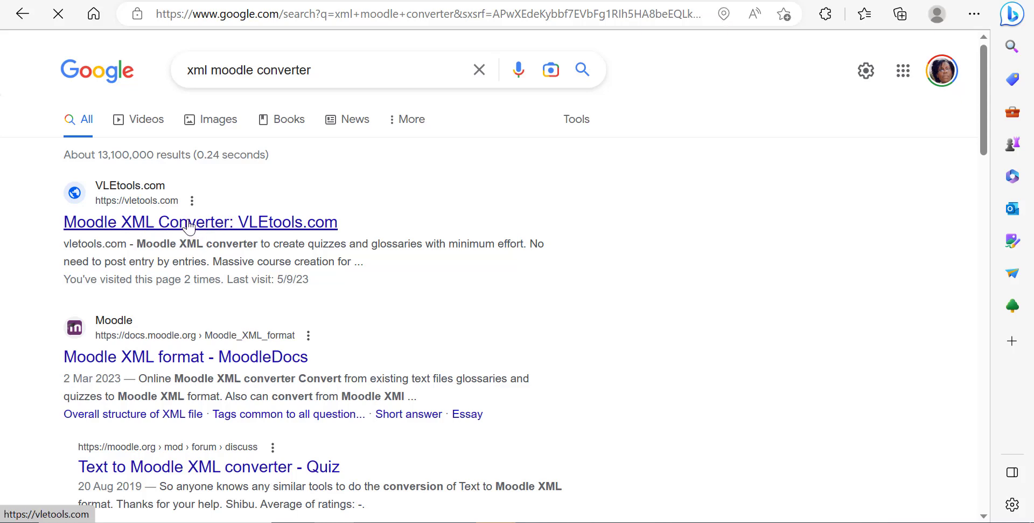
# Step: Open the VLEtools Quiz XML converter and set Choices to A. B. C. or A) B) C)
pyautogui.click(190, 228)
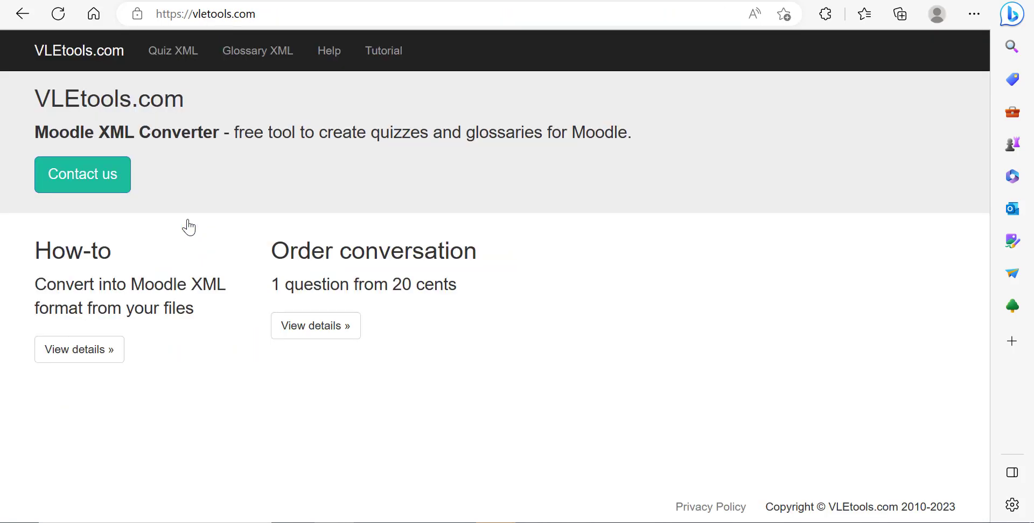
pyautogui.click(167, 52)
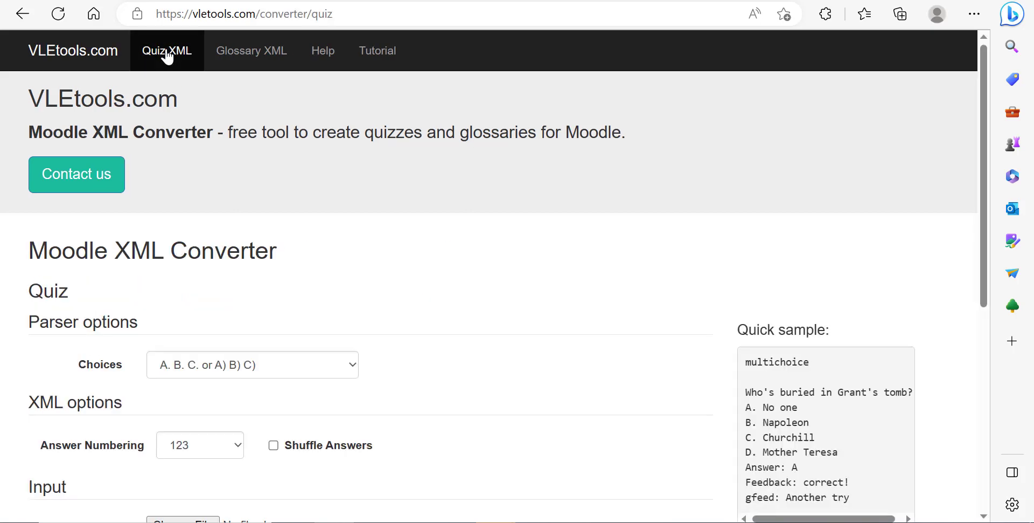
pyautogui.scroll(-2, 343, 301)
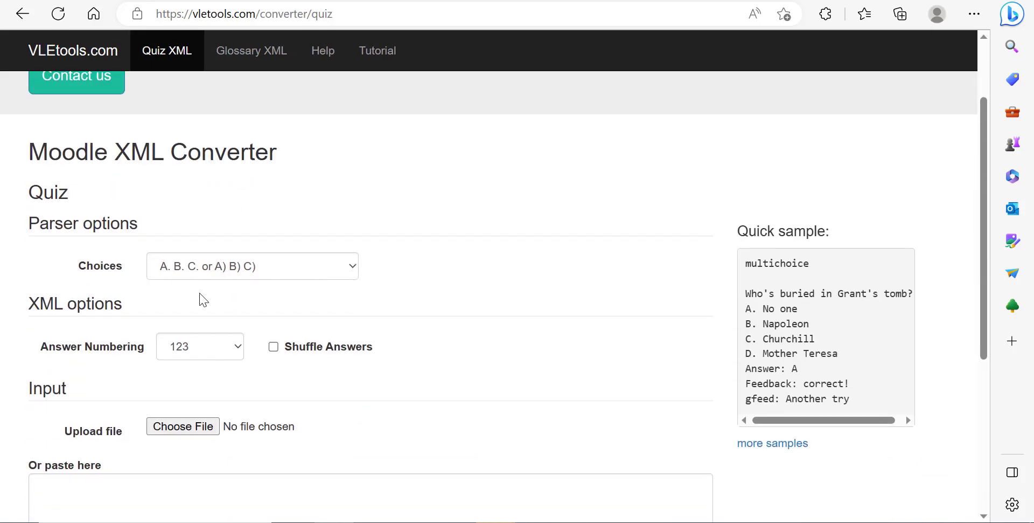
pyautogui.scroll(-2, 277, 282)
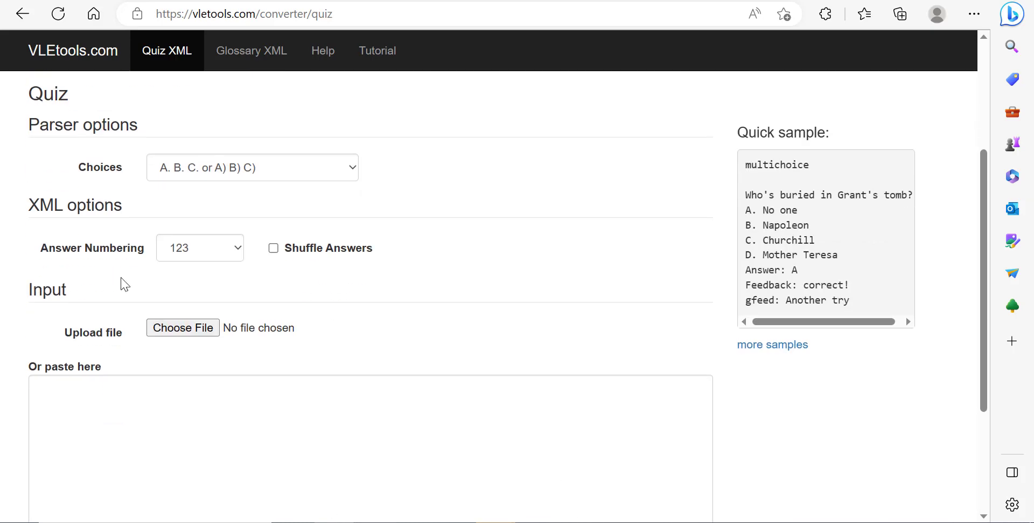
pyautogui.click(189, 167)
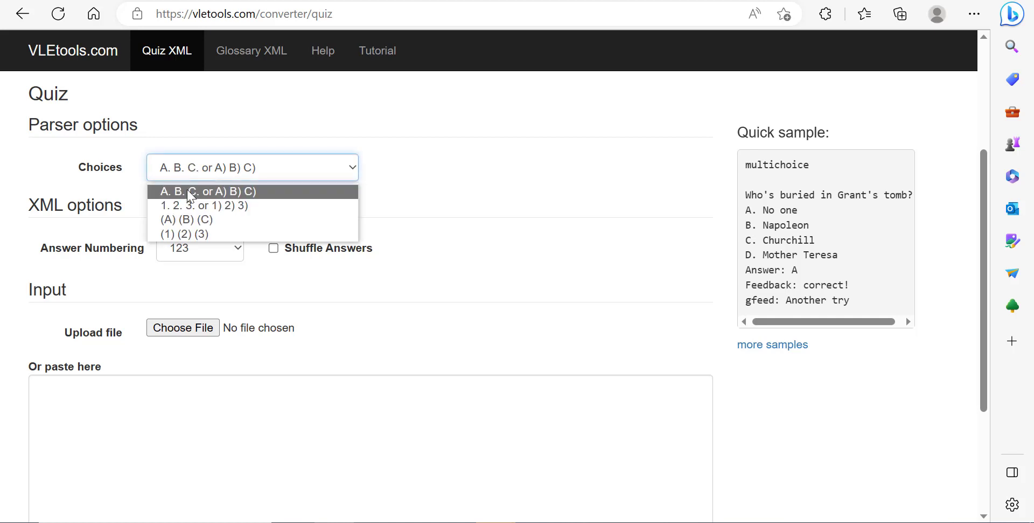
pyautogui.click(223, 193)
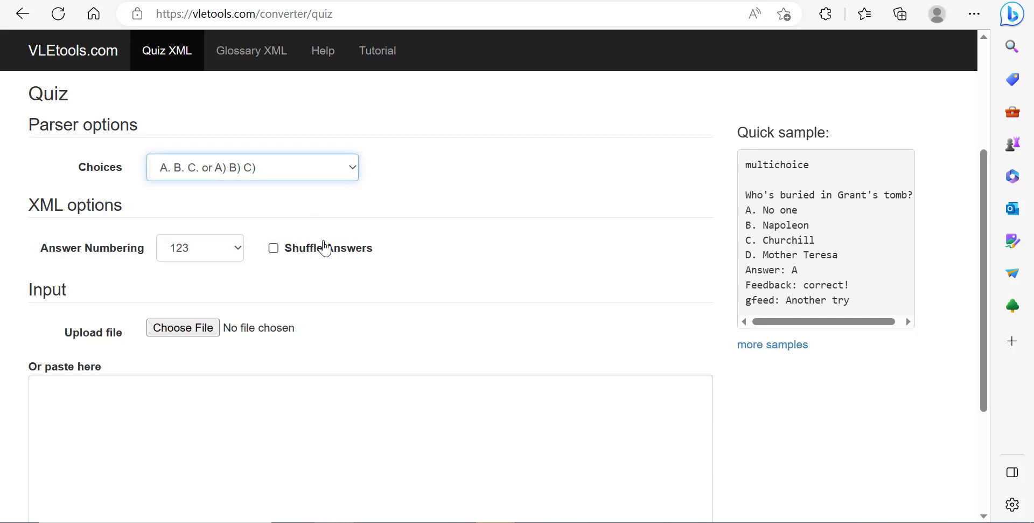
# Step: Upload the cat 1.txt file from Downloads into the quiz converter
pyautogui.scroll(-2, 318, 242)
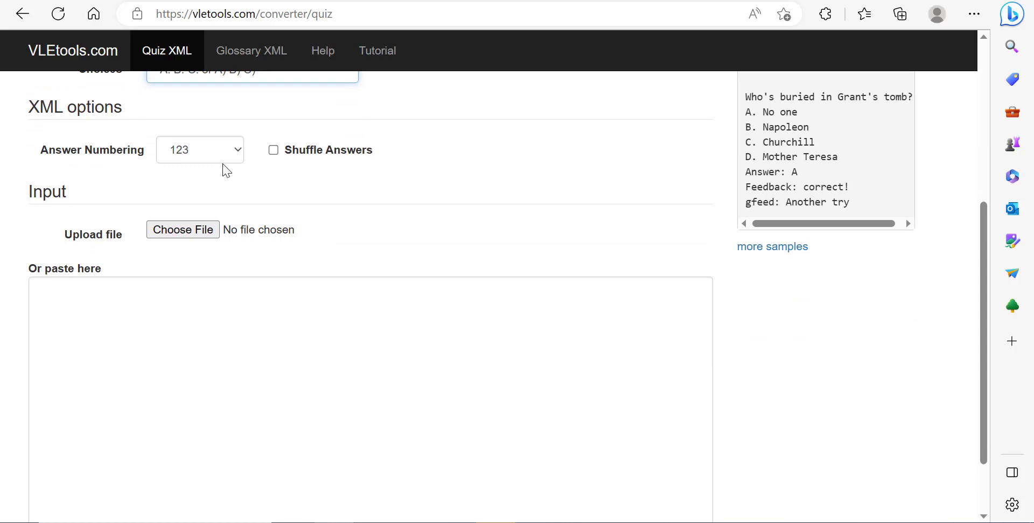
pyautogui.click(183, 234)
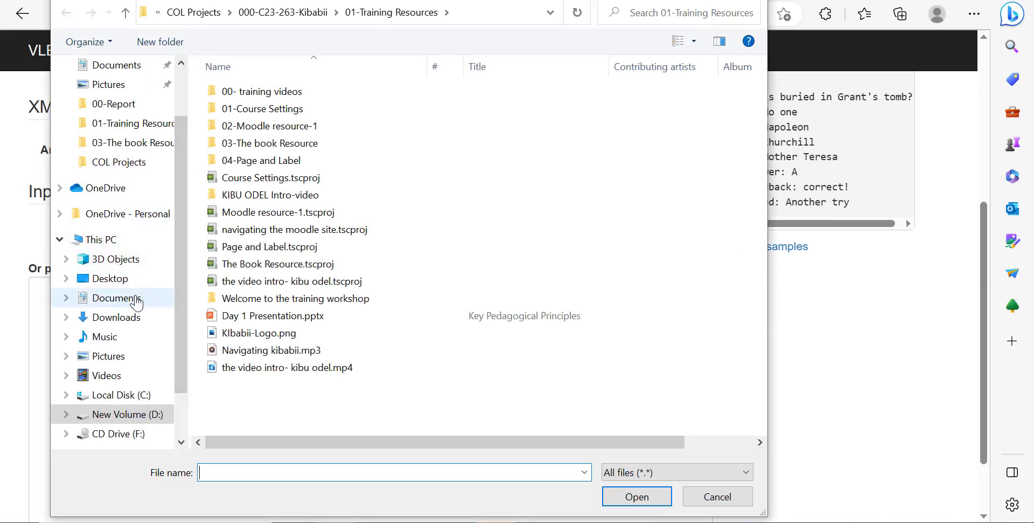
pyautogui.click(128, 318)
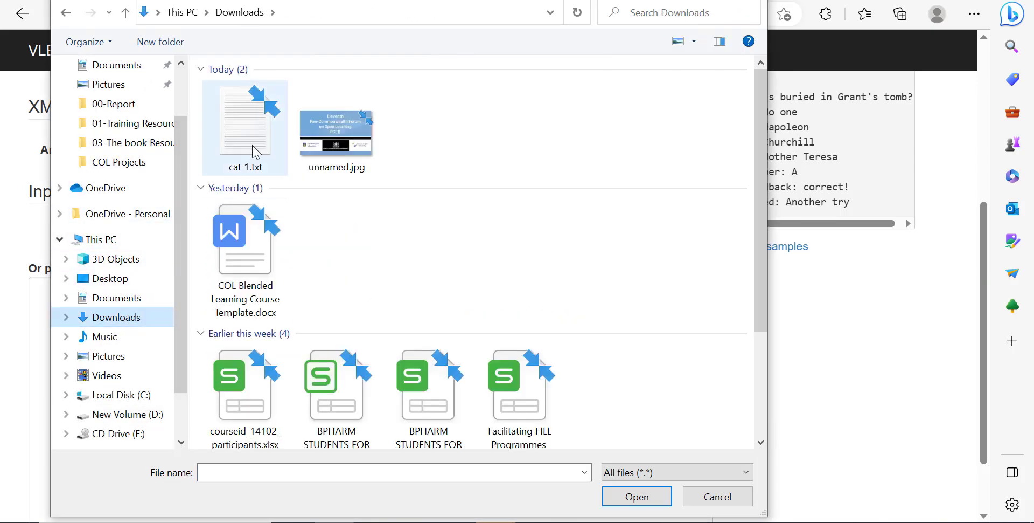
pyautogui.click(246, 135)
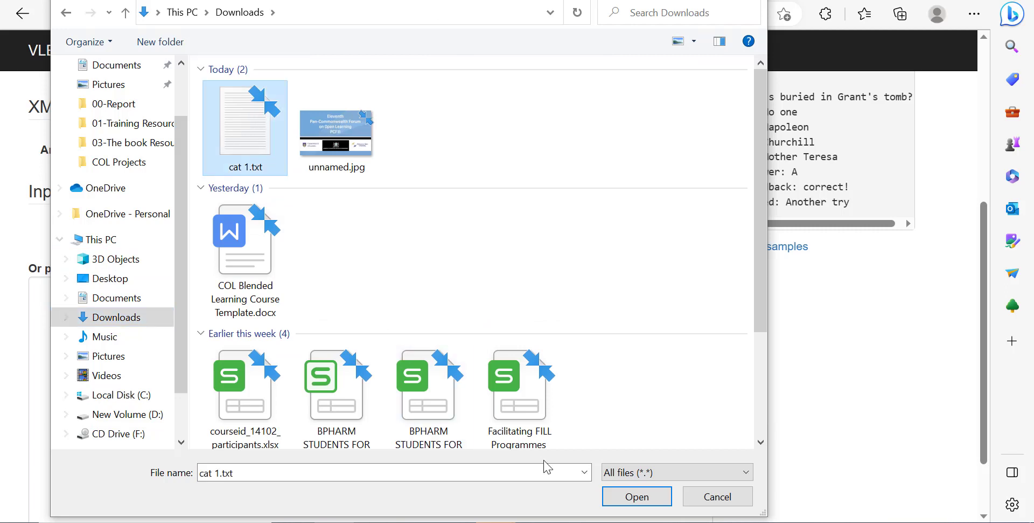
pyautogui.click(625, 496)
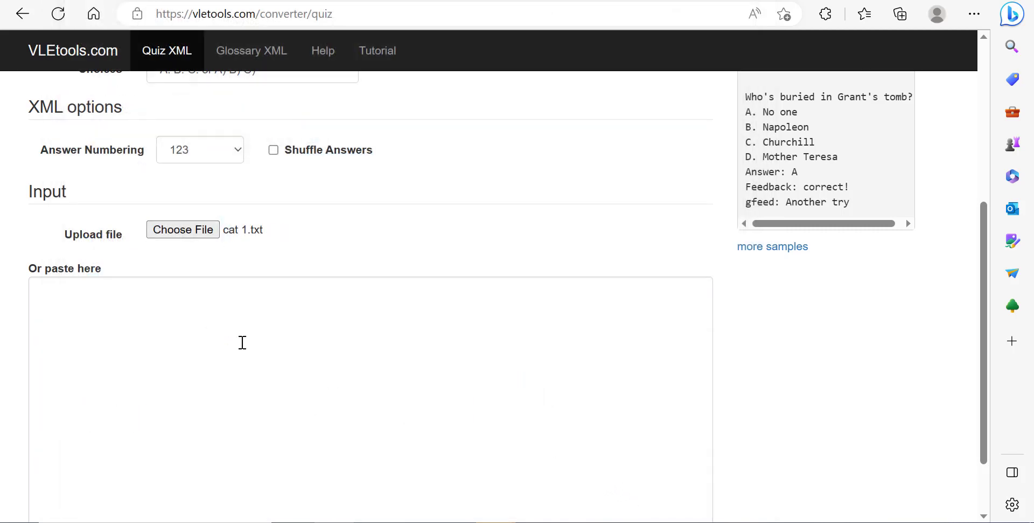
# Step: Preview the converted file and scroll through the loaded questions in the input box
pyautogui.scroll(-3, 254, 312)
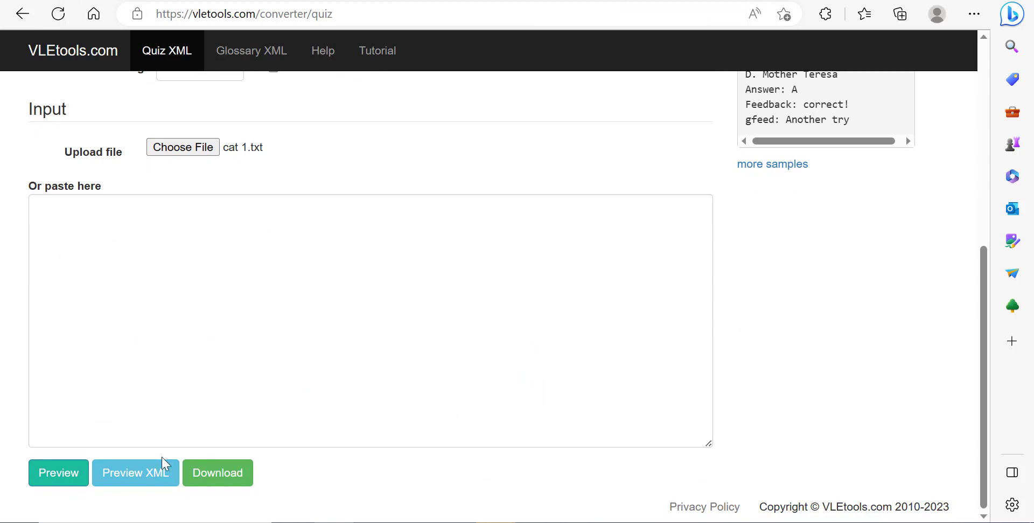
pyautogui.click(147, 477)
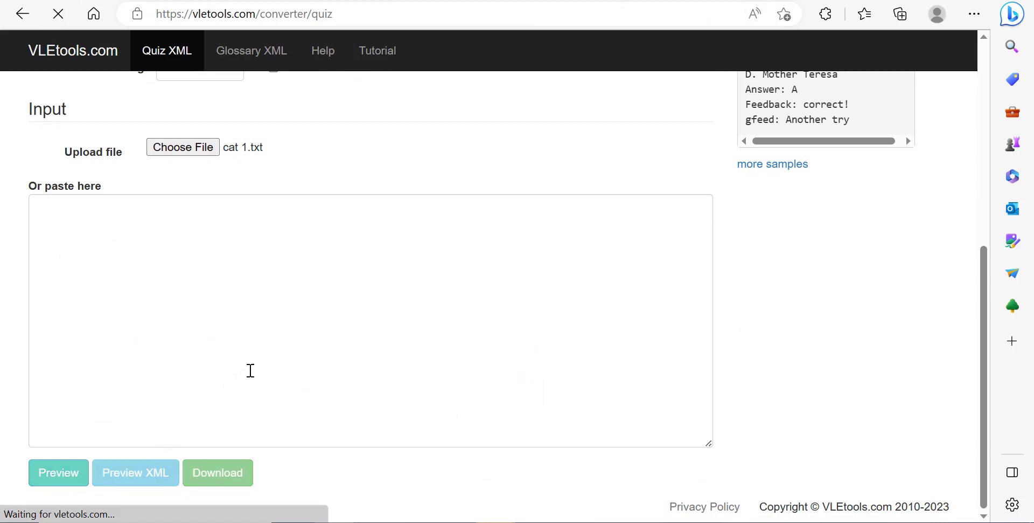
pyautogui.scroll(-5, 294, 348)
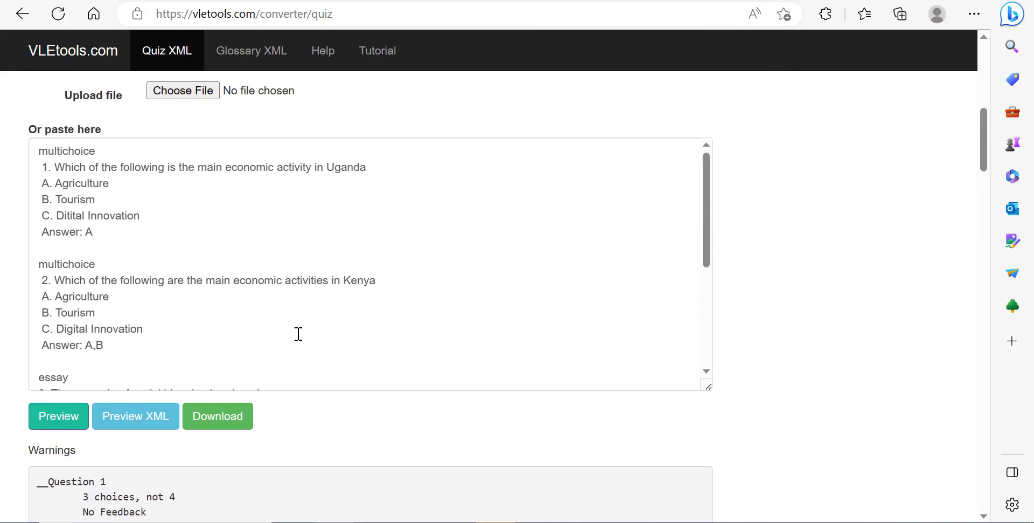
pyautogui.scroll(2, 299, 334)
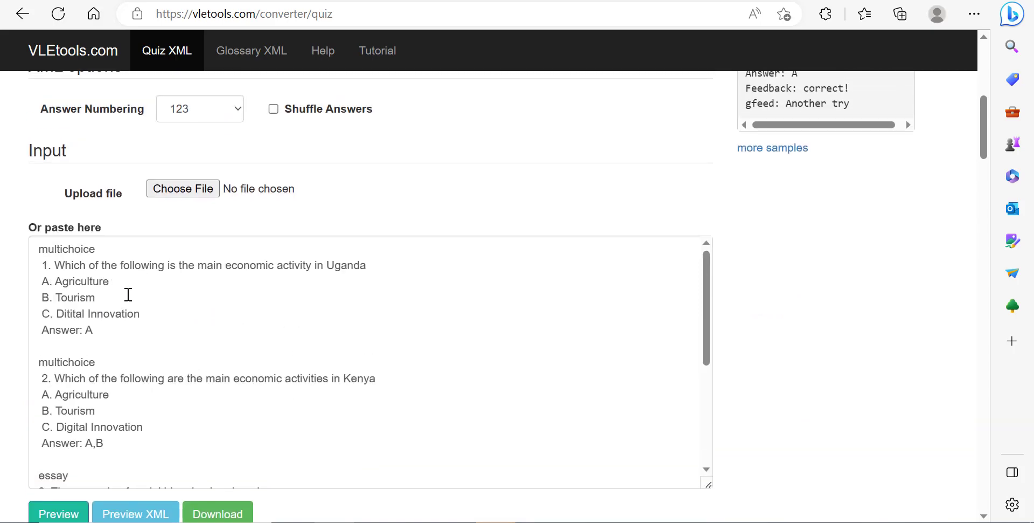
pyautogui.scroll(-4, 138, 351)
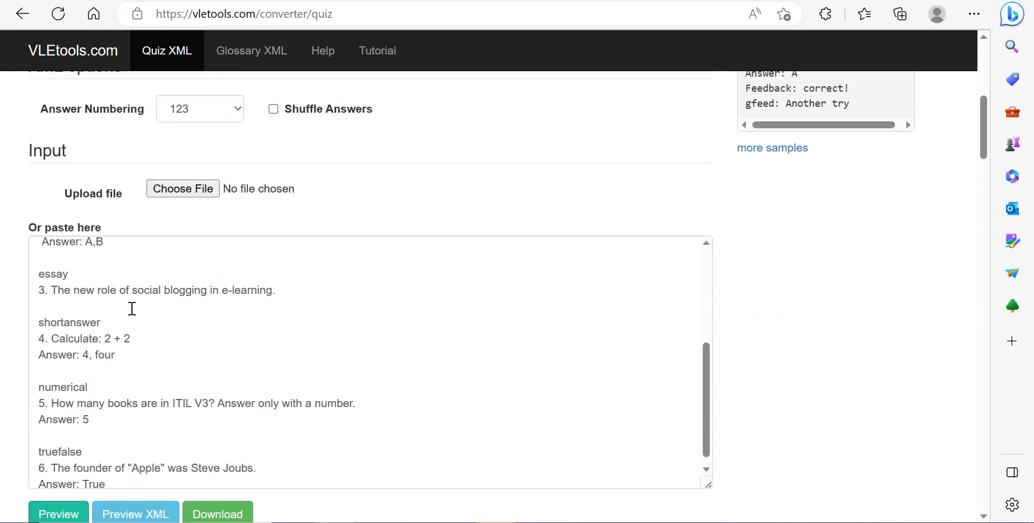
pyautogui.scroll(3, 135, 302)
pyautogui.scroll(1, 138, 302)
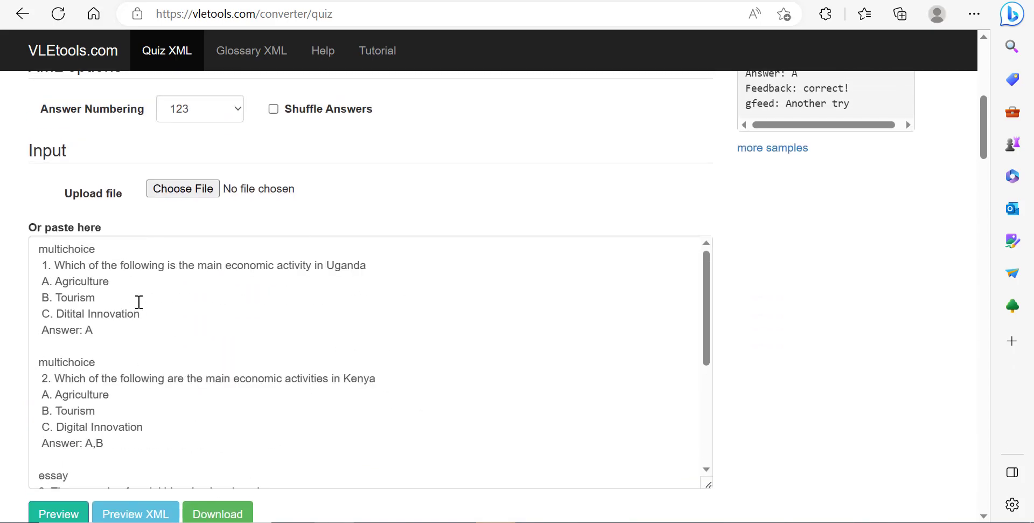
pyautogui.scroll(-4, 274, 323)
pyautogui.scroll(-6, 435, 281)
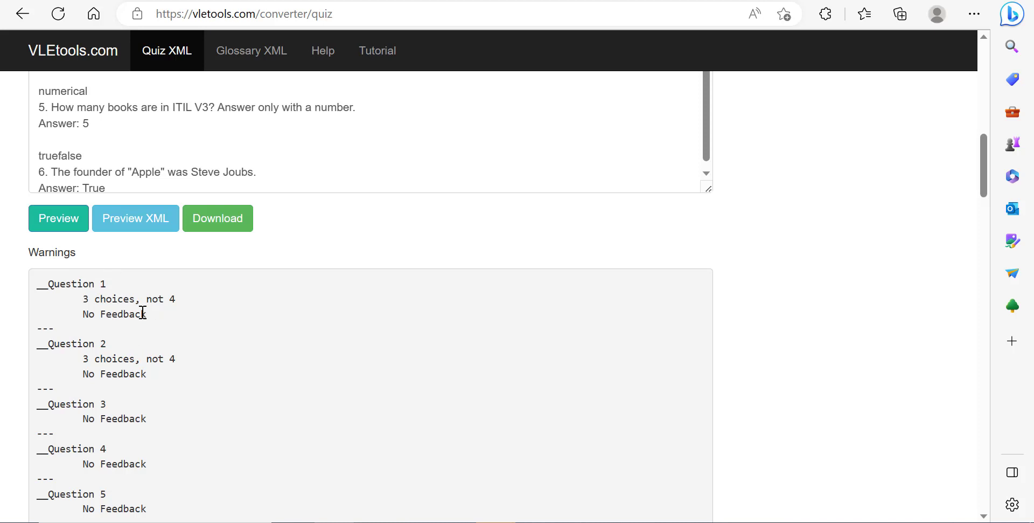
# Step: Download the converted quiz.xml file and keep it
pyautogui.click(216, 226)
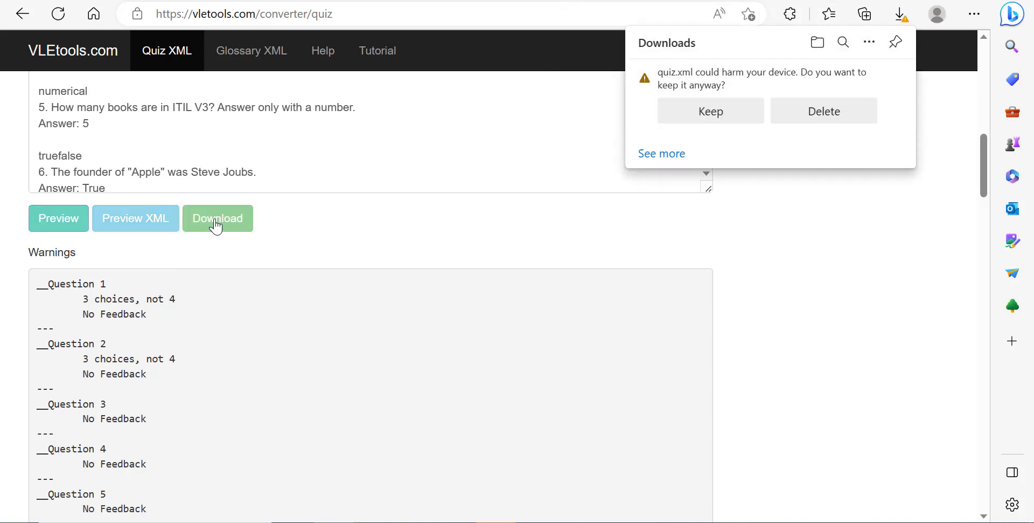
pyautogui.click(695, 115)
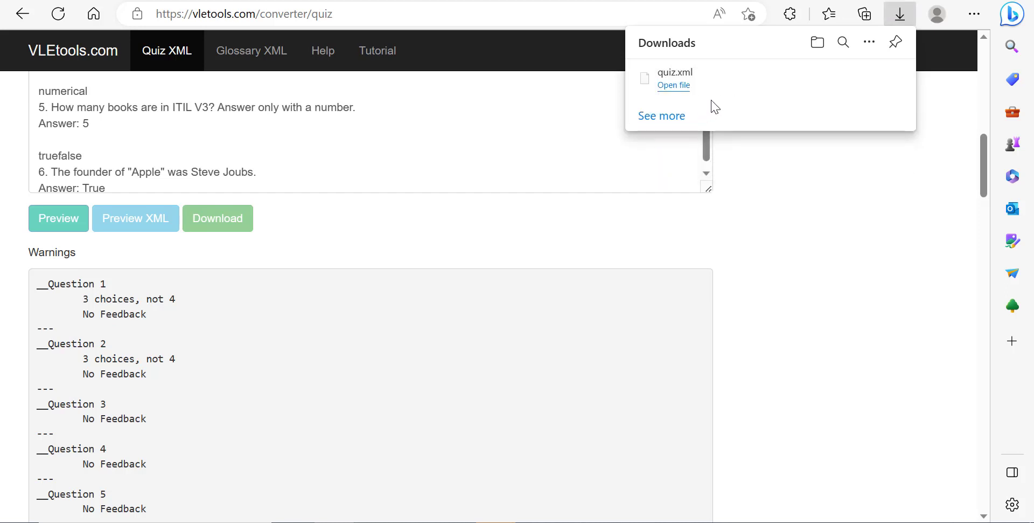
# Step: Show the downloaded quiz.xml file in its folder
pyautogui.click(675, 87)
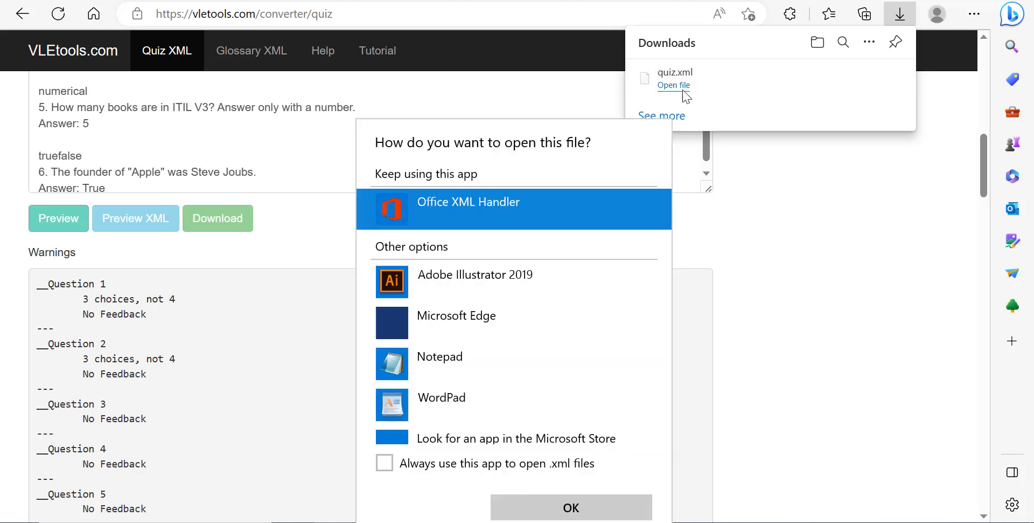
pyautogui.click(856, 256)
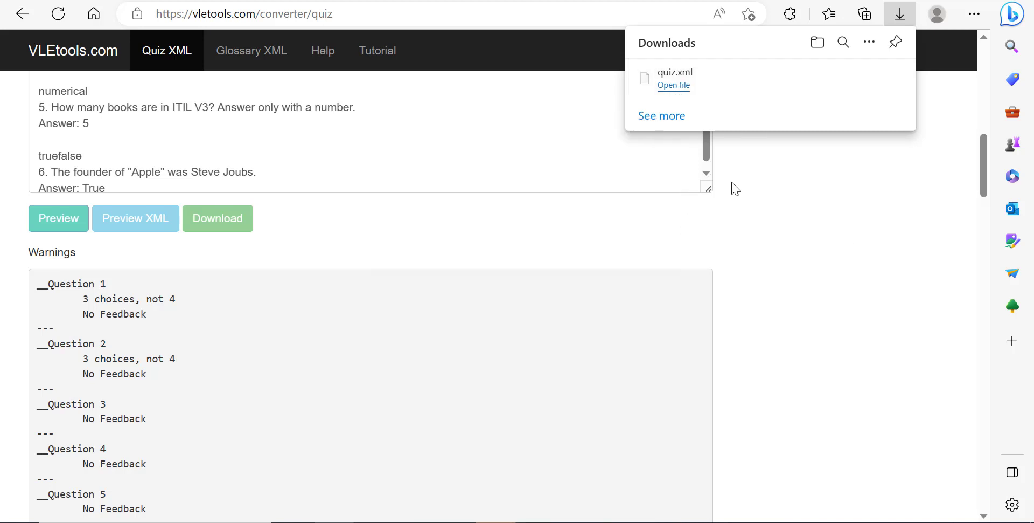
pyautogui.moveTo(673, 89)
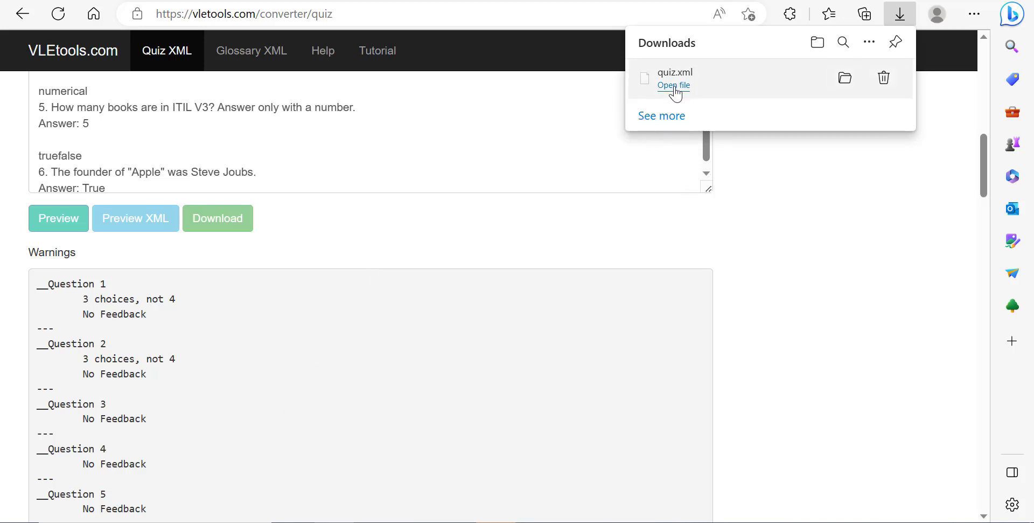
pyautogui.click(845, 80)
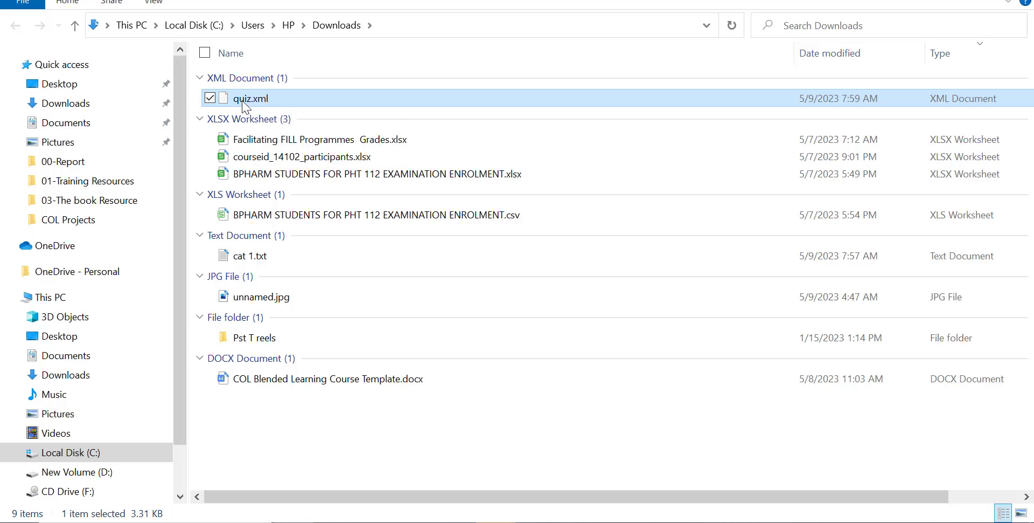
# Step: Rename the downloaded quiz.xml file as CAT 1.xml
pyautogui.rightClick(243, 101)
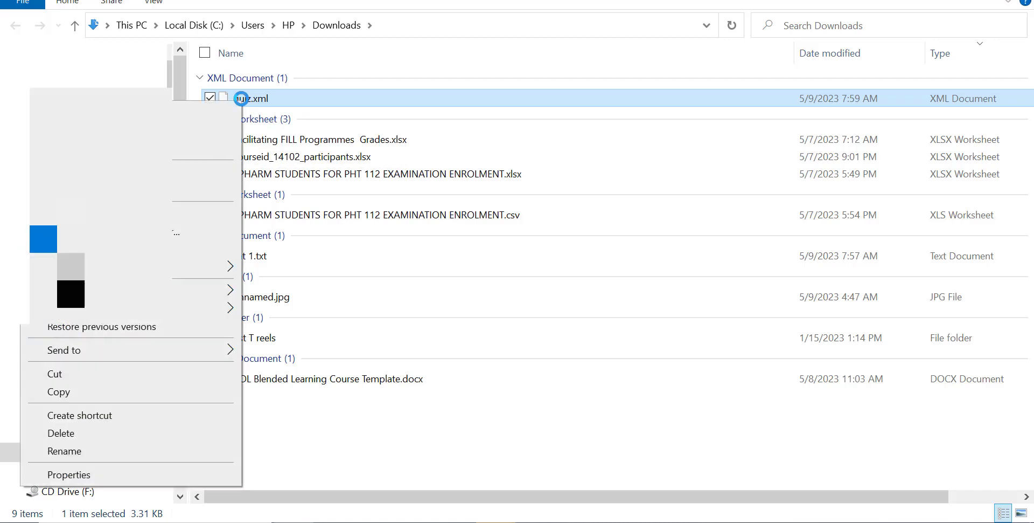
pyautogui.click(111, 453)
pyautogui.click(251, 99)
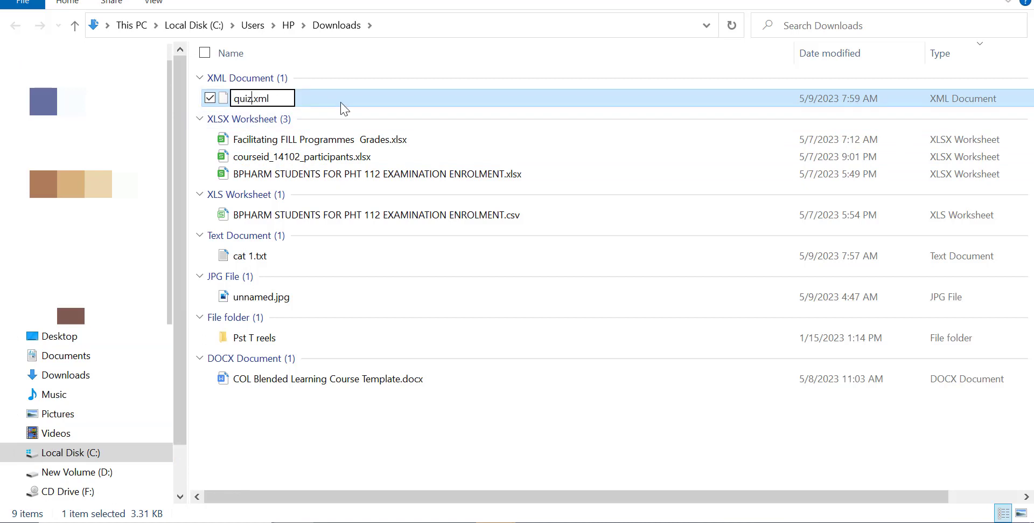
pyautogui.press('BackSpace')
pyautogui.press('BackSpace')
pyautogui.press('BackSpace')
pyautogui.press('BackSpace')
pyautogui.write('CAT 1')
pyautogui.press('Return')
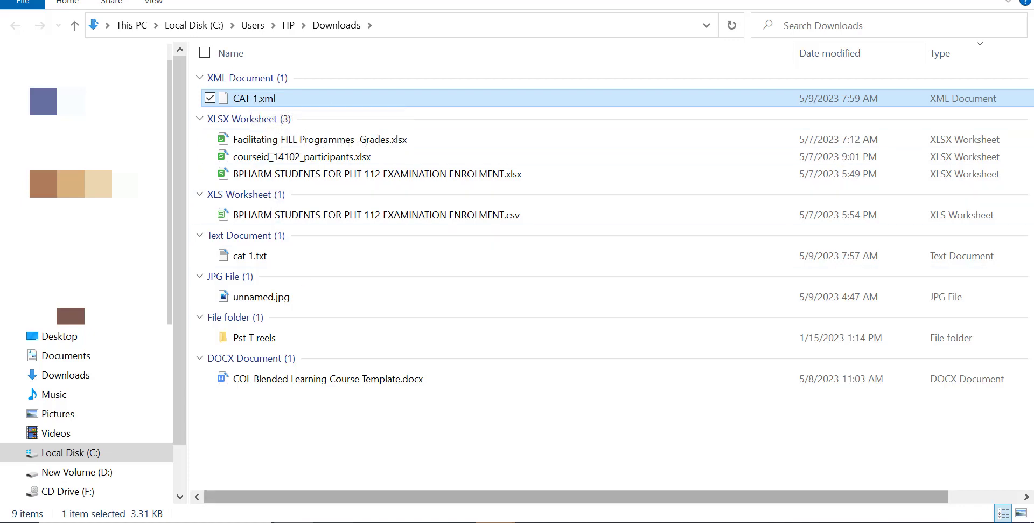
# Step: Return to the Moodle tab and open the Course Template course page
pyautogui.click(334, 521)
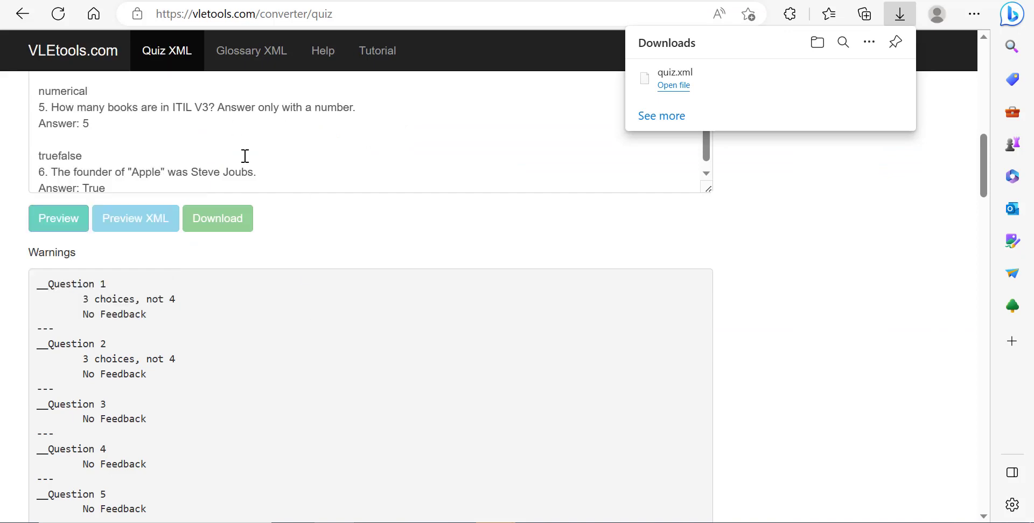
pyautogui.click(576, 1)
pyautogui.scroll(5, 295, 291)
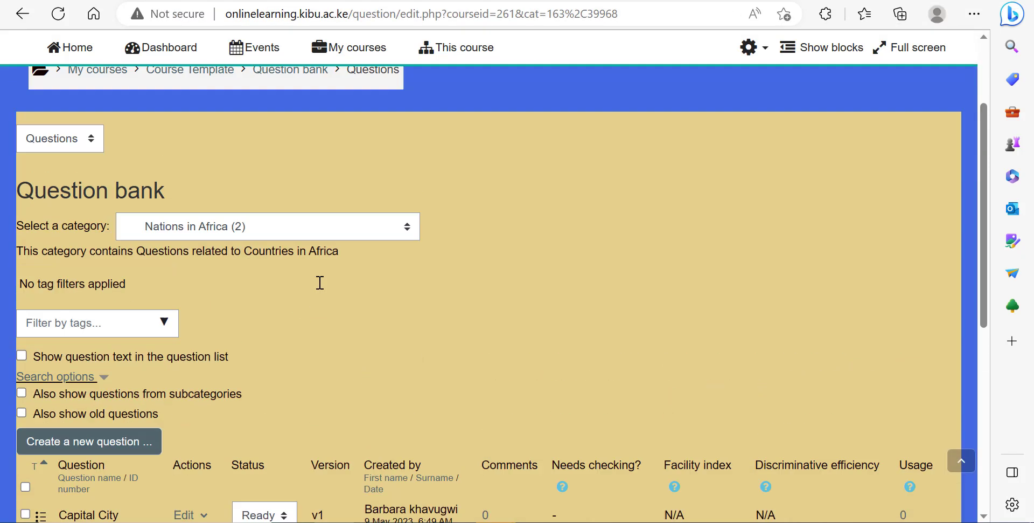
pyautogui.click(209, 208)
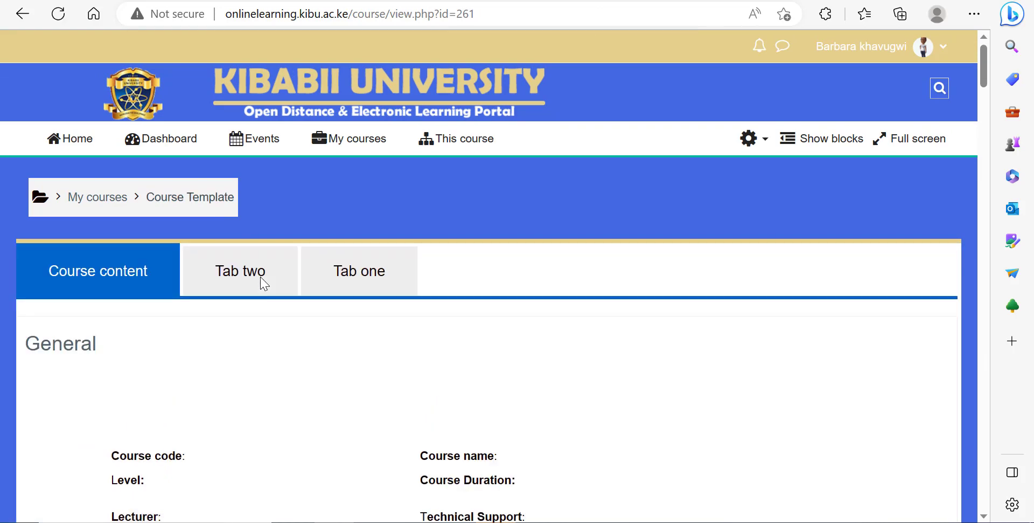
# Step: Open the course's question bank categories and select the Nations in Africa category
pyautogui.click(751, 141)
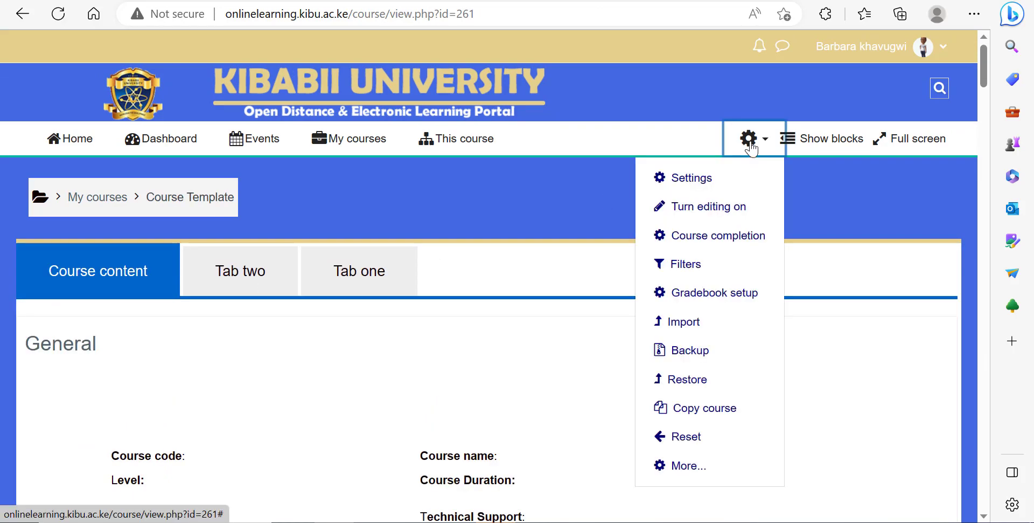
pyautogui.click(682, 466)
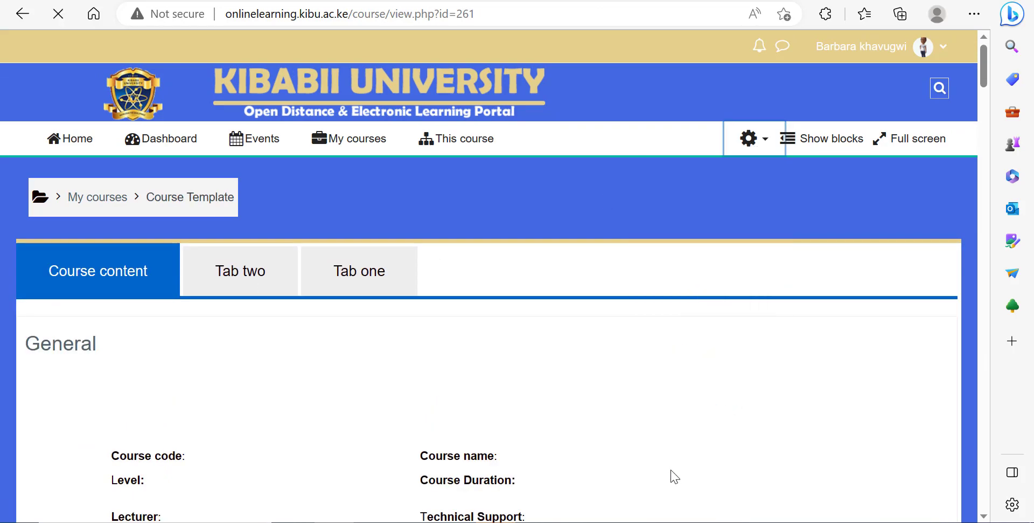
pyautogui.scroll(-10, 393, 320)
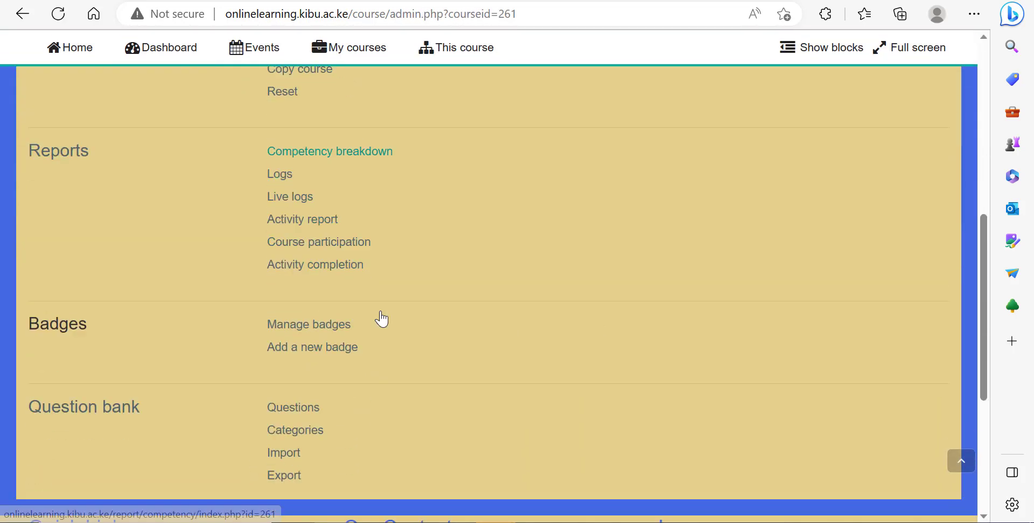
pyautogui.click(295, 395)
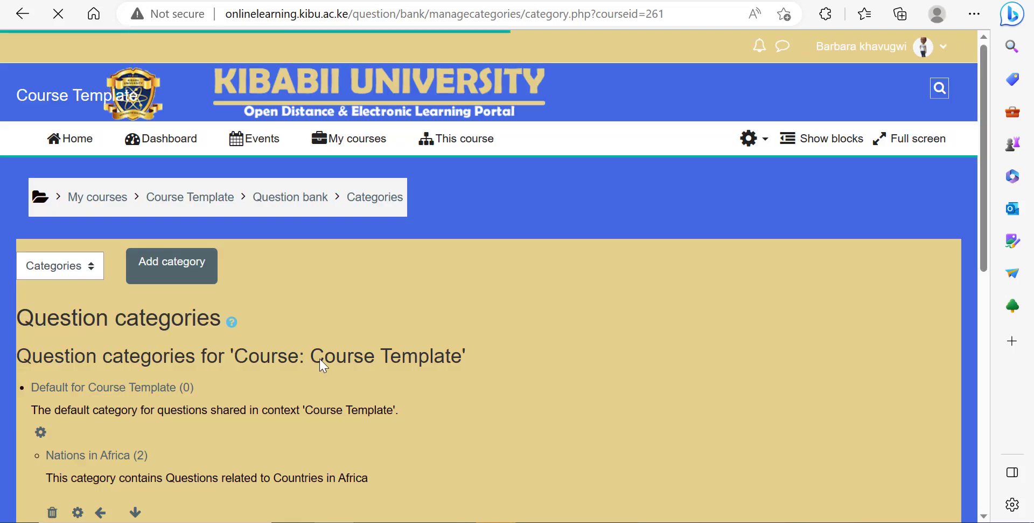
pyautogui.scroll(-3, 322, 356)
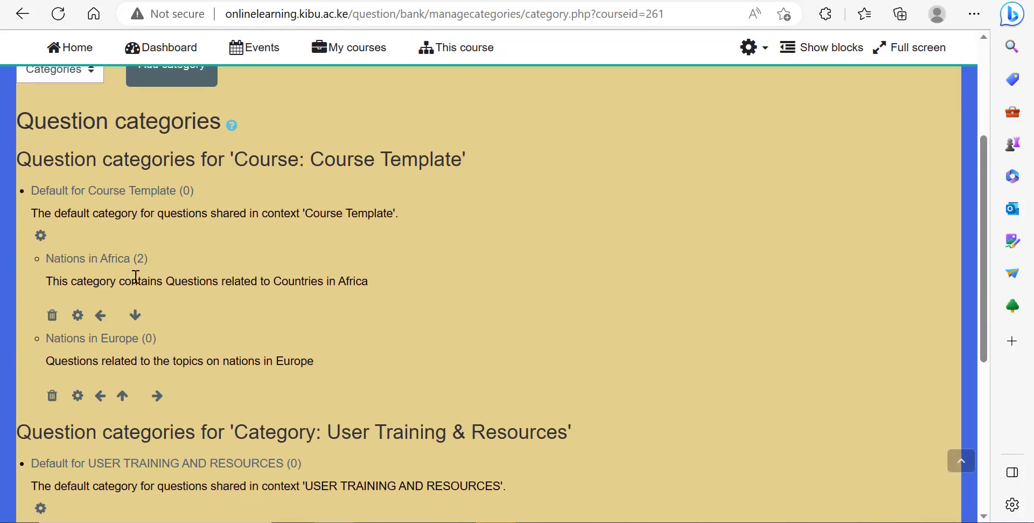
pyautogui.click(96, 260)
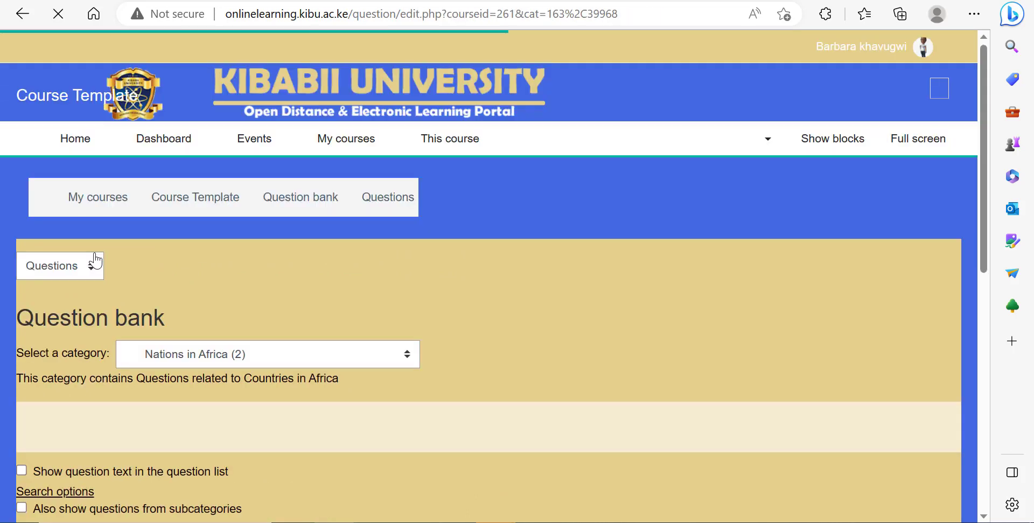
# Step: Open the question bank's Import page and choose Moodle XML format as the file format
pyautogui.scroll(-6, 196, 276)
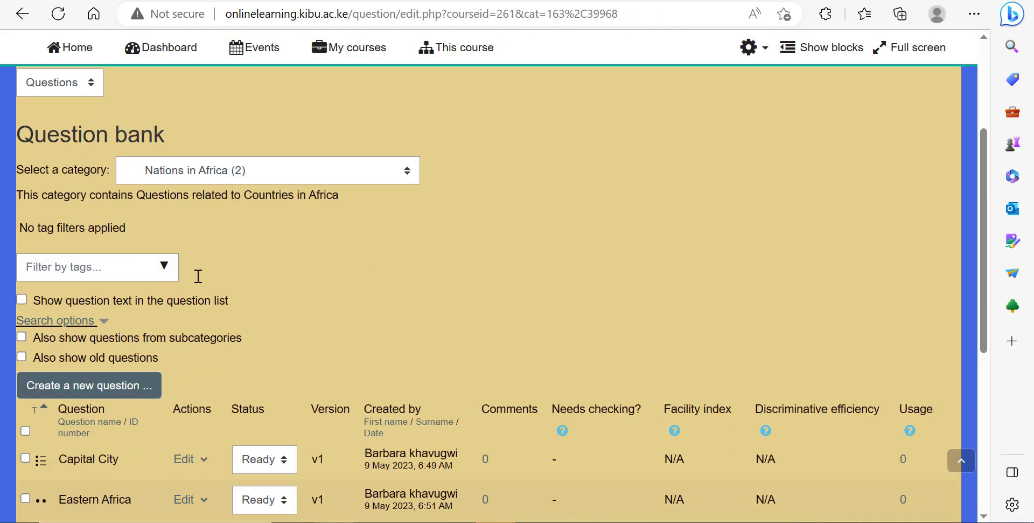
pyautogui.scroll(5, 244, 329)
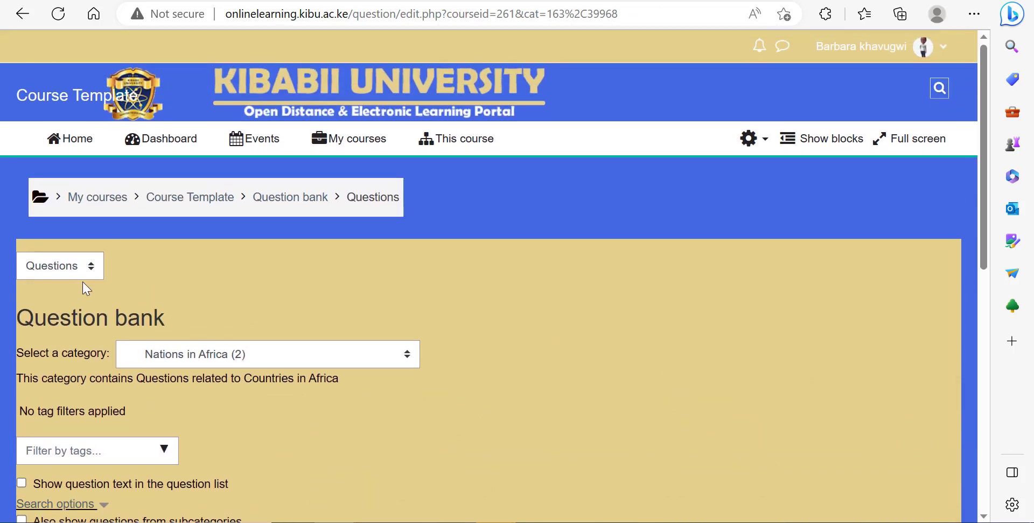
pyautogui.click(85, 274)
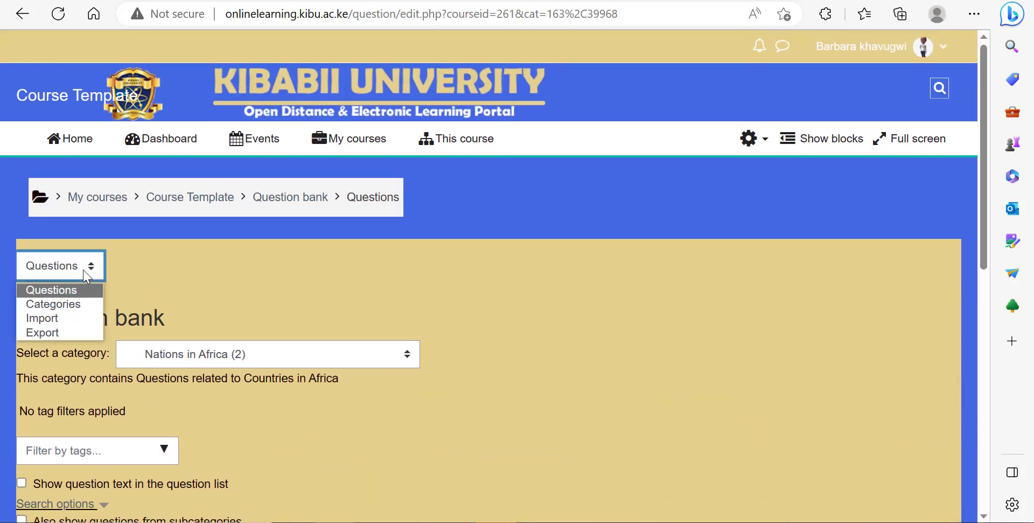
pyautogui.click(57, 320)
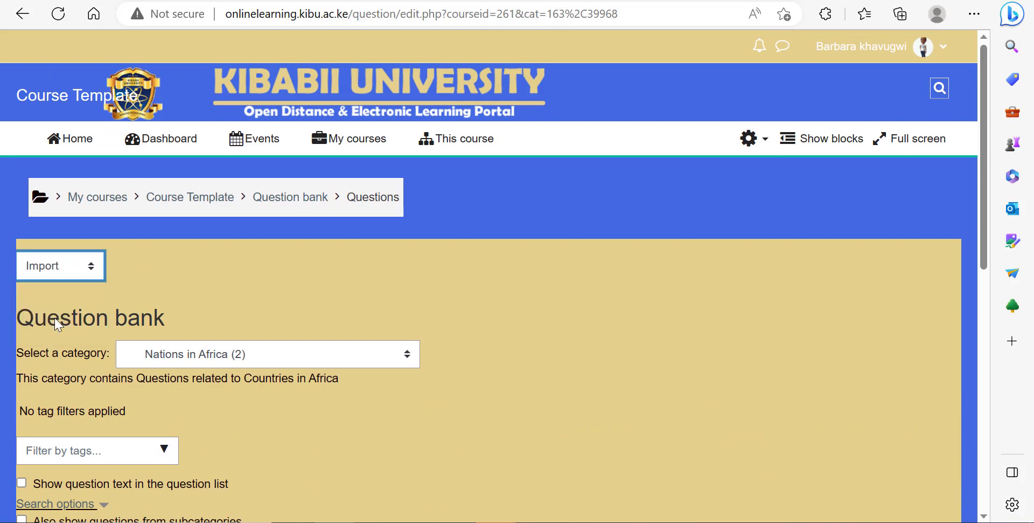
pyautogui.scroll(-2, 468, 347)
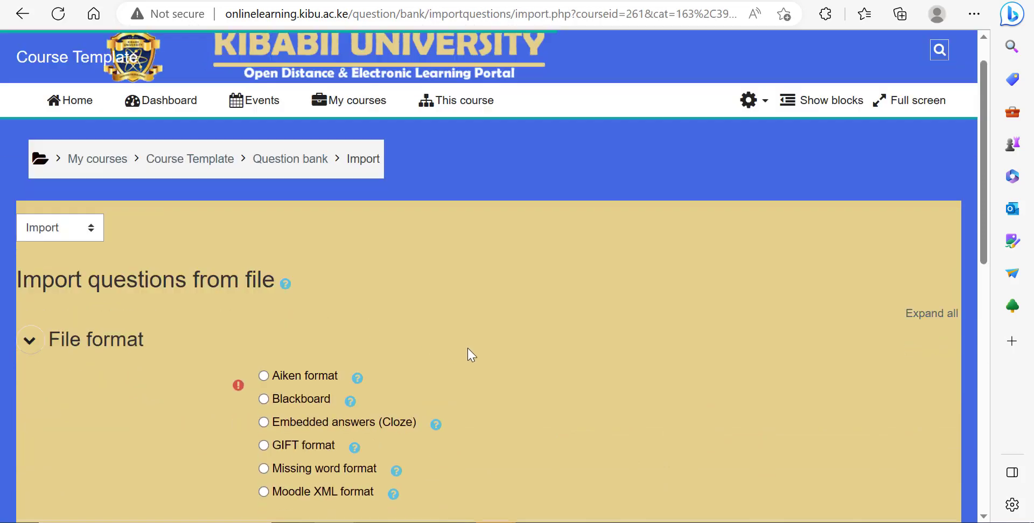
pyautogui.scroll(-2, 473, 347)
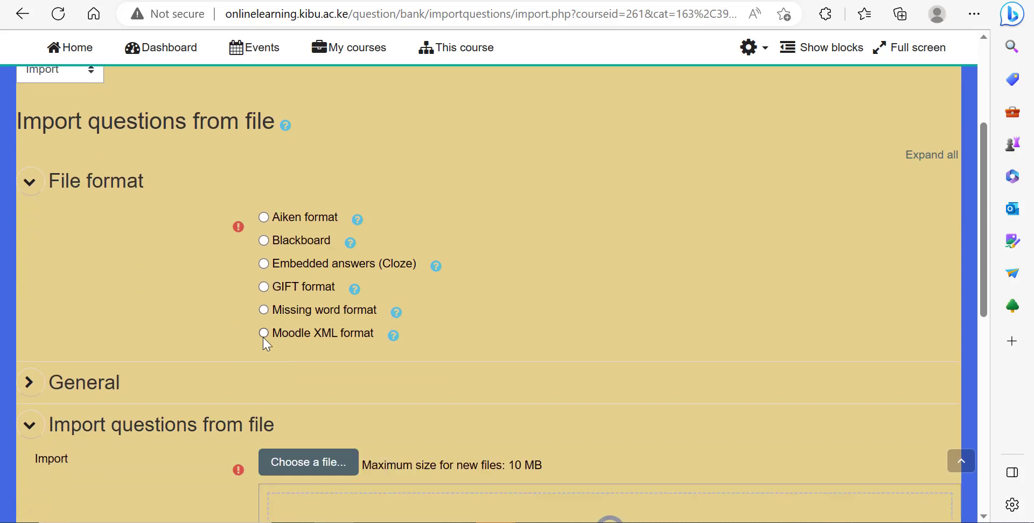
pyautogui.click(264, 333)
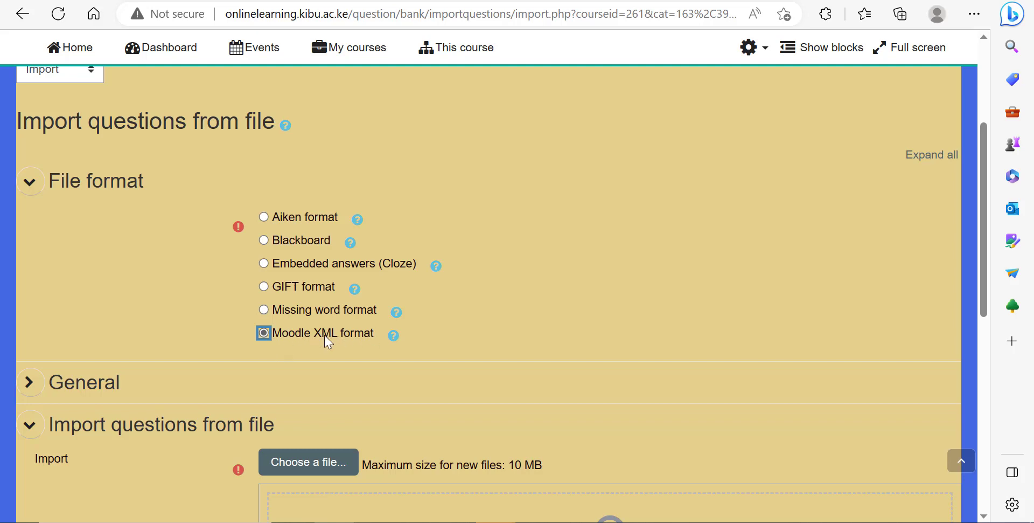
# Step: Expand the General settings and untick Get category from file
pyautogui.scroll(-2, 353, 335)
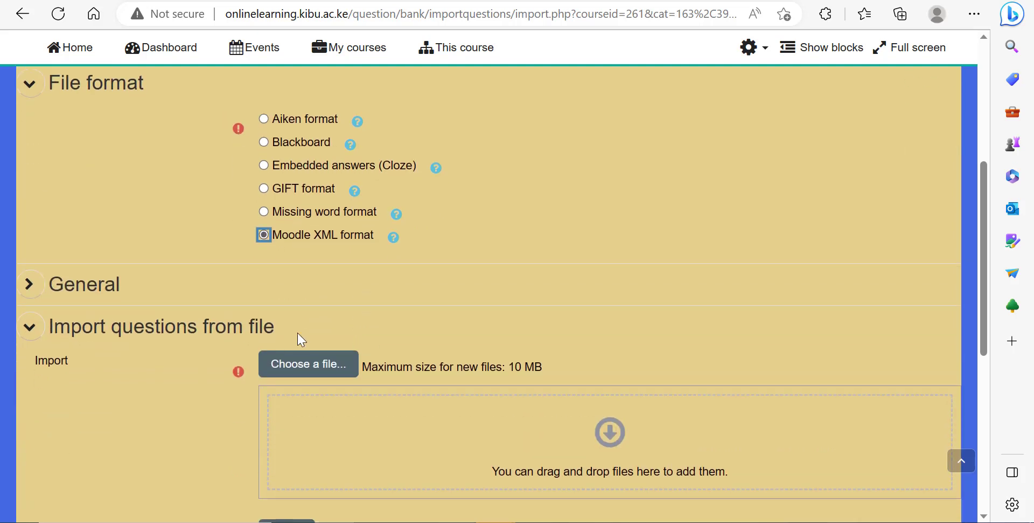
pyautogui.click(32, 288)
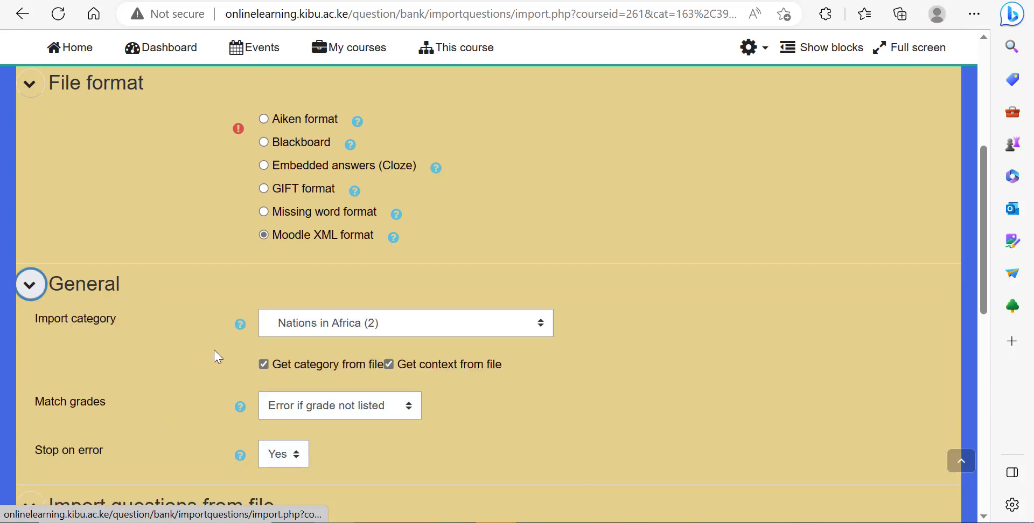
pyautogui.click(264, 364)
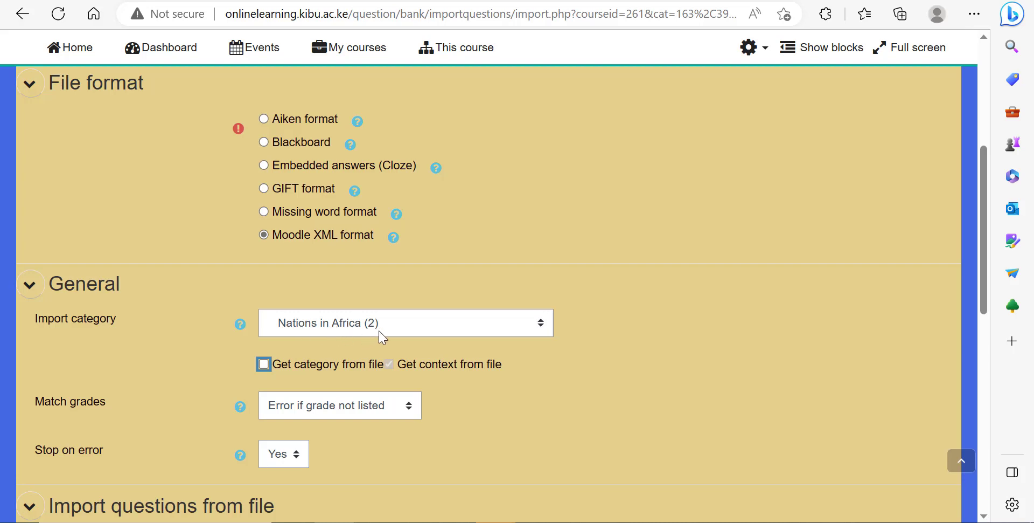
# Step: Upload CAT 1.xml from Downloads as the file to import
pyautogui.scroll(-3, 383, 336)
pyautogui.click(316, 360)
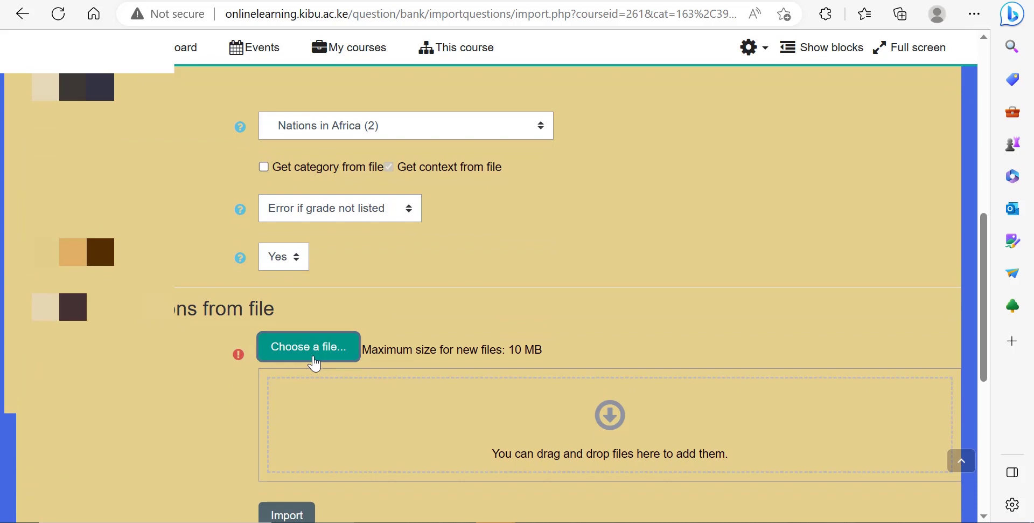
pyautogui.click(398, 229)
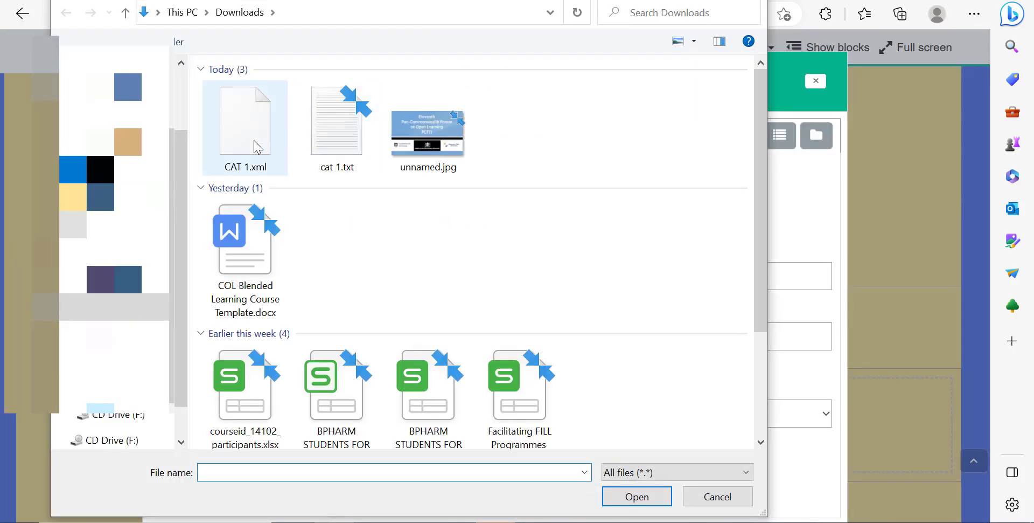
pyautogui.click(256, 147)
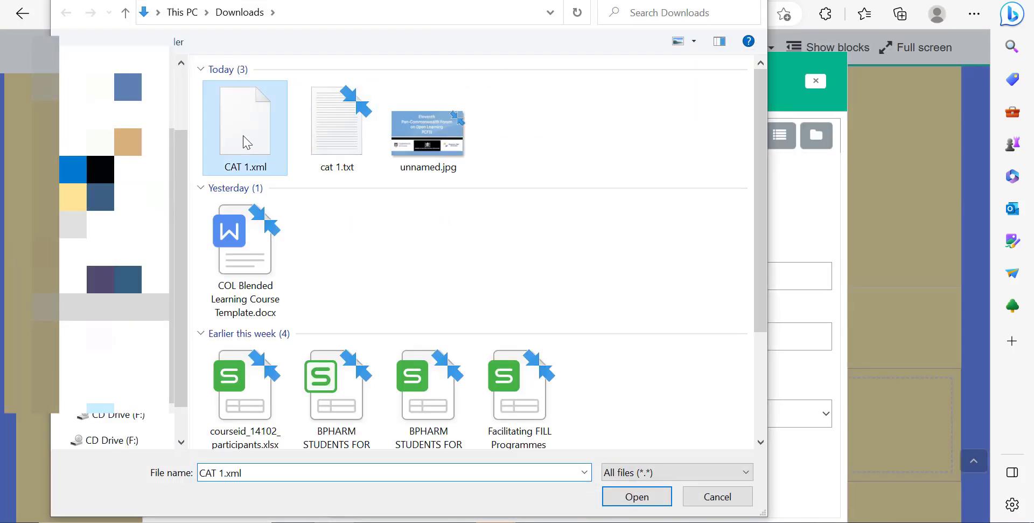
pyautogui.click(627, 493)
pyautogui.click(593, 481)
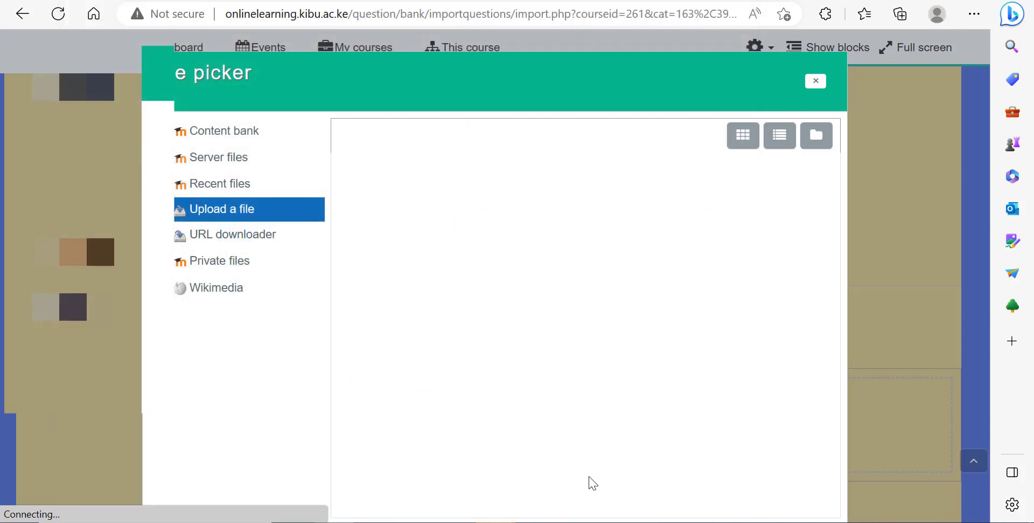
# Step: Import the questions from the file and continue to the question bank
pyautogui.scroll(-3, 581, 400)
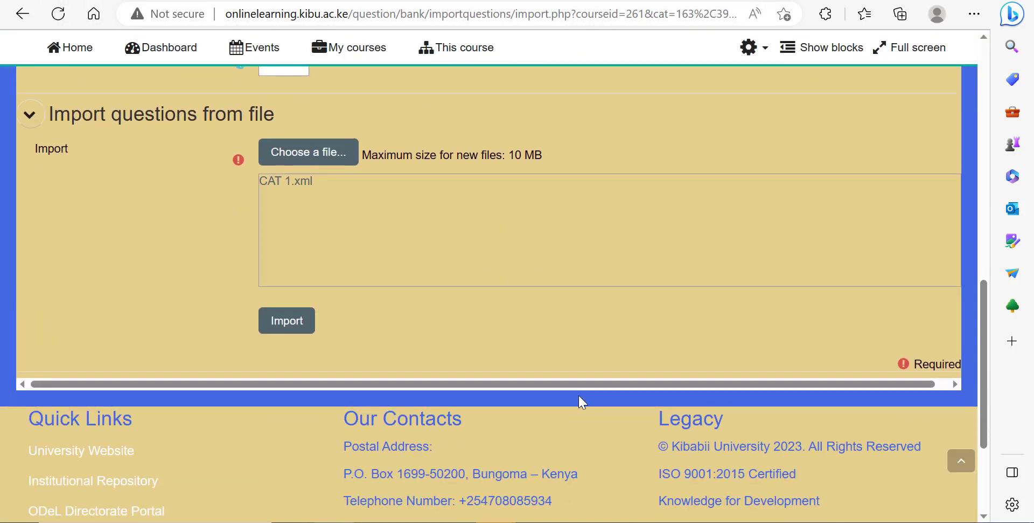
pyautogui.click(288, 322)
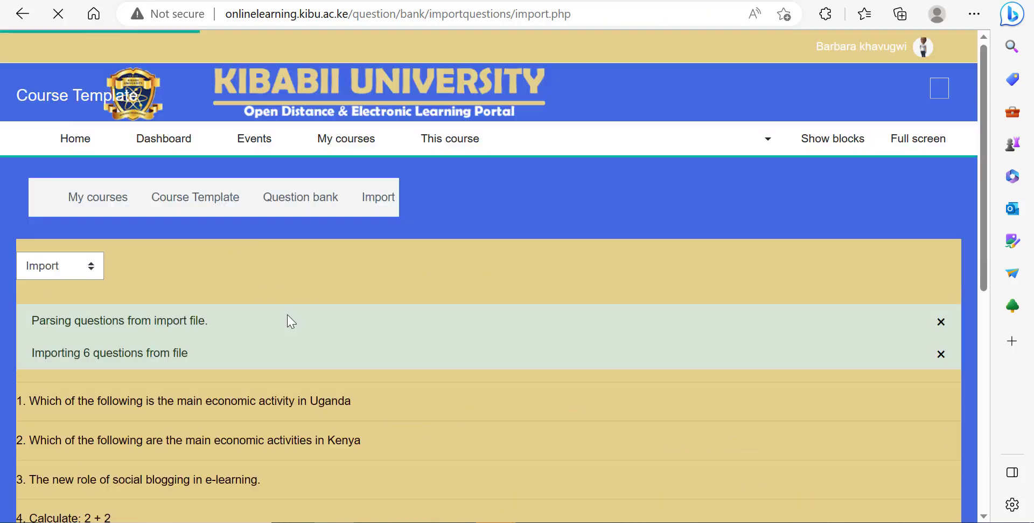
pyautogui.scroll(-4, 342, 305)
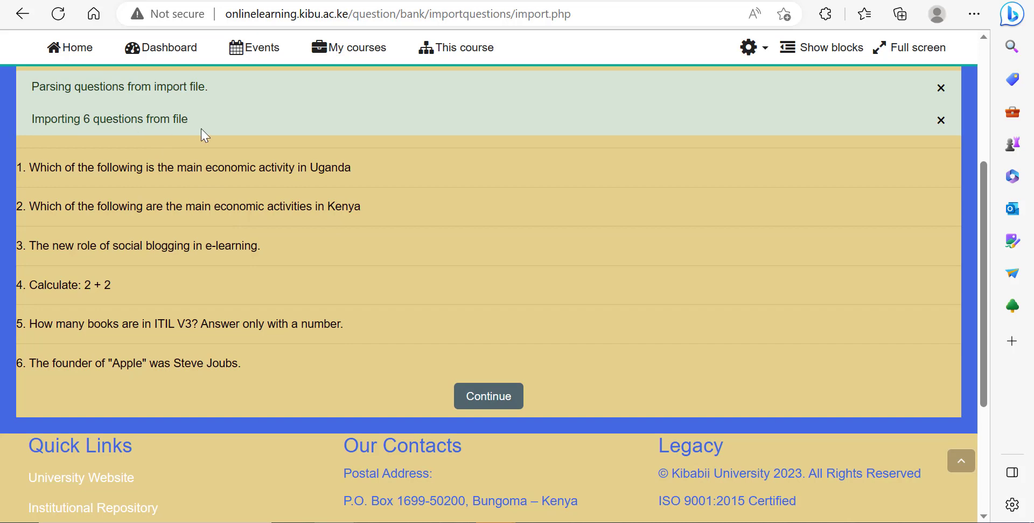
pyautogui.click(483, 399)
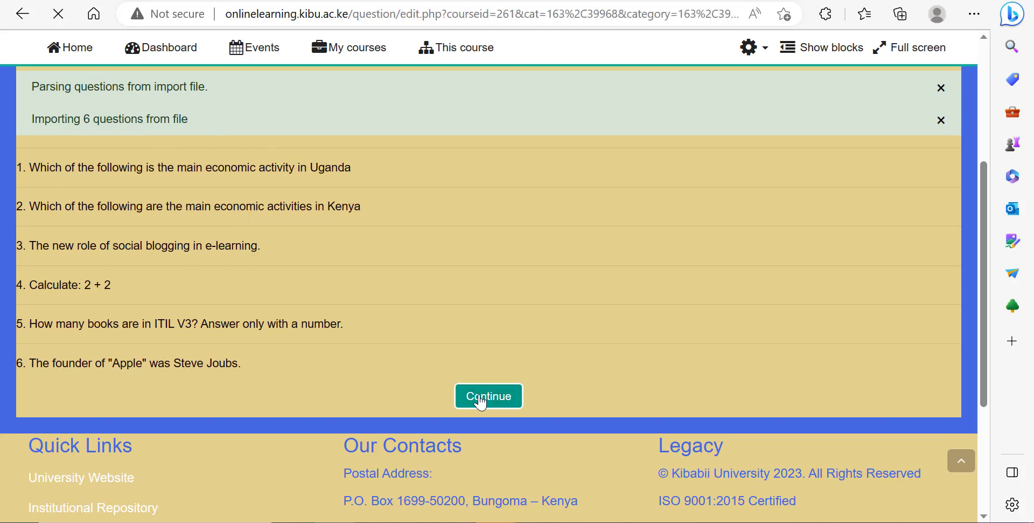
# Step: Reopen the question bank and switch to the Nations in Europe category
pyautogui.scroll(-10, 479, 372)
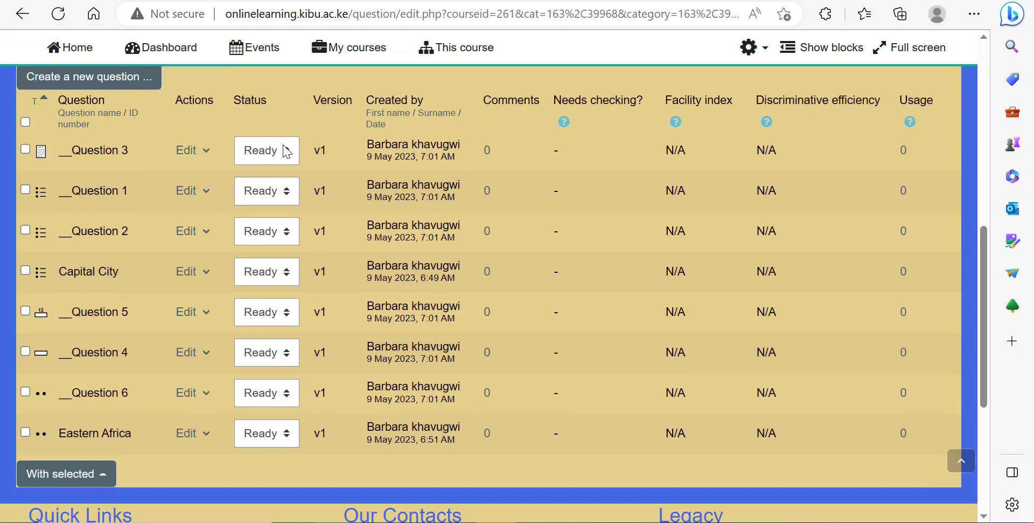
pyautogui.scroll(5, 143, 166)
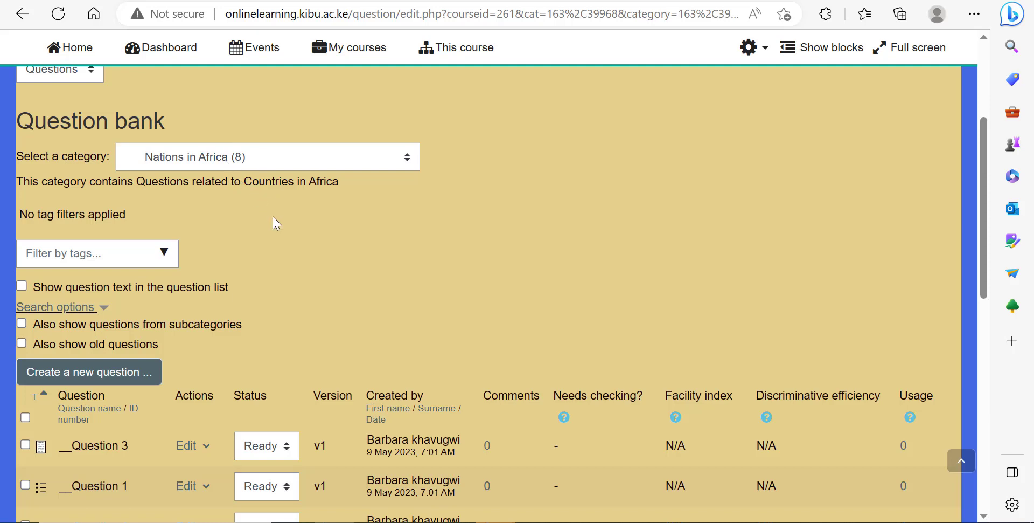
pyautogui.scroll(3, 313, 273)
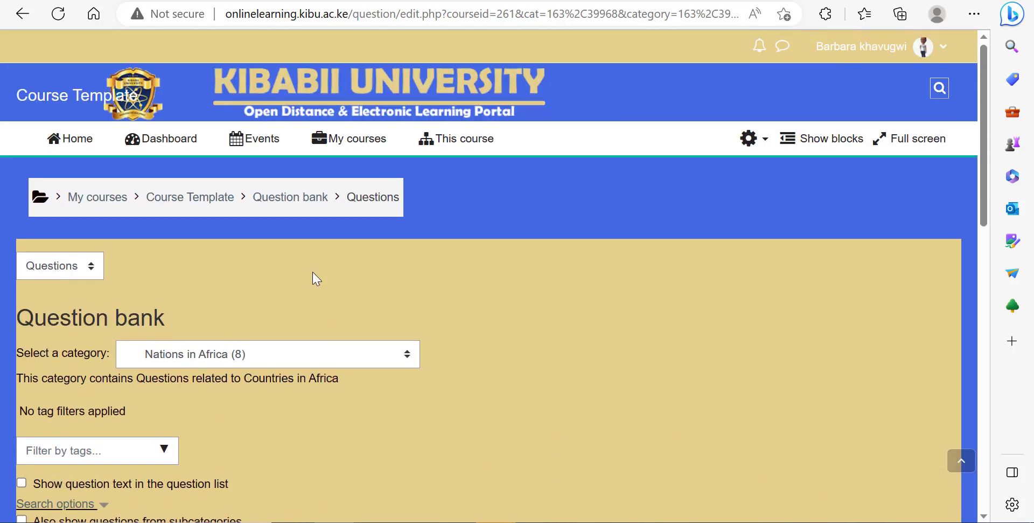
pyautogui.click(278, 199)
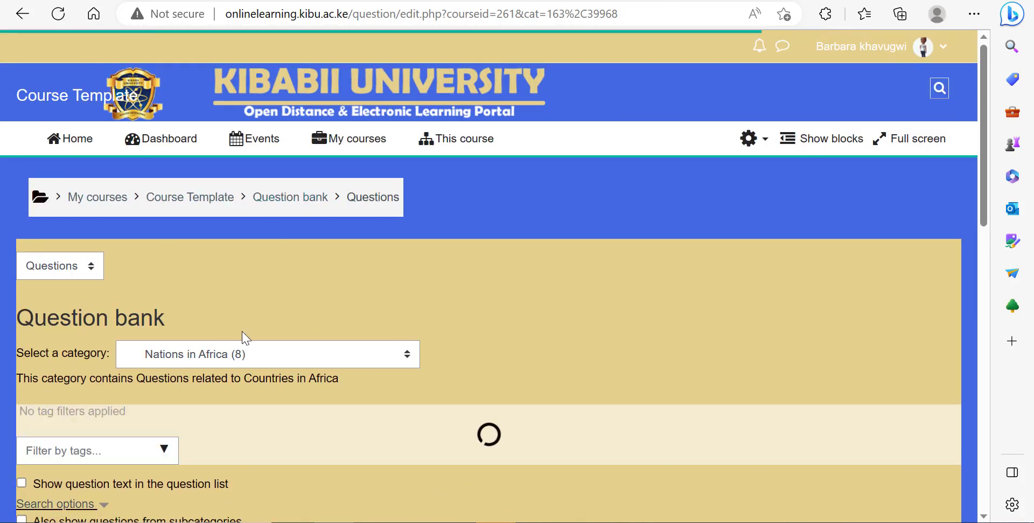
pyautogui.click(284, 354)
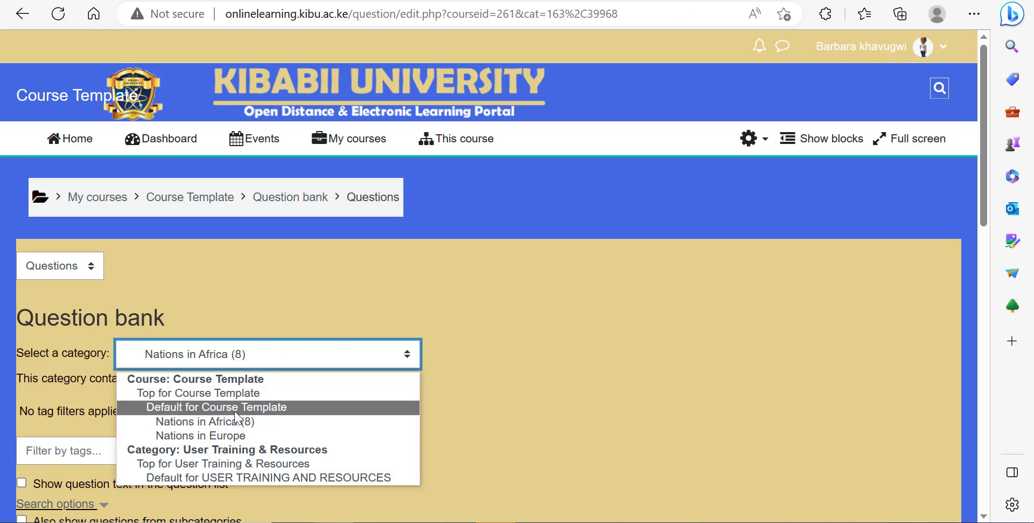
pyautogui.click(215, 435)
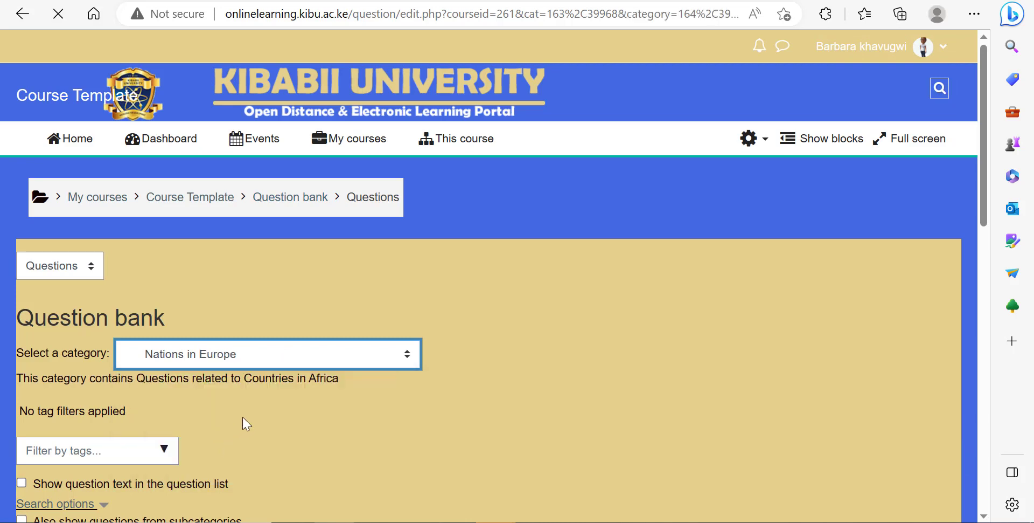
# Step: Open the Import page for this category and choose Moodle XML format
pyautogui.scroll(-1, 289, 399)
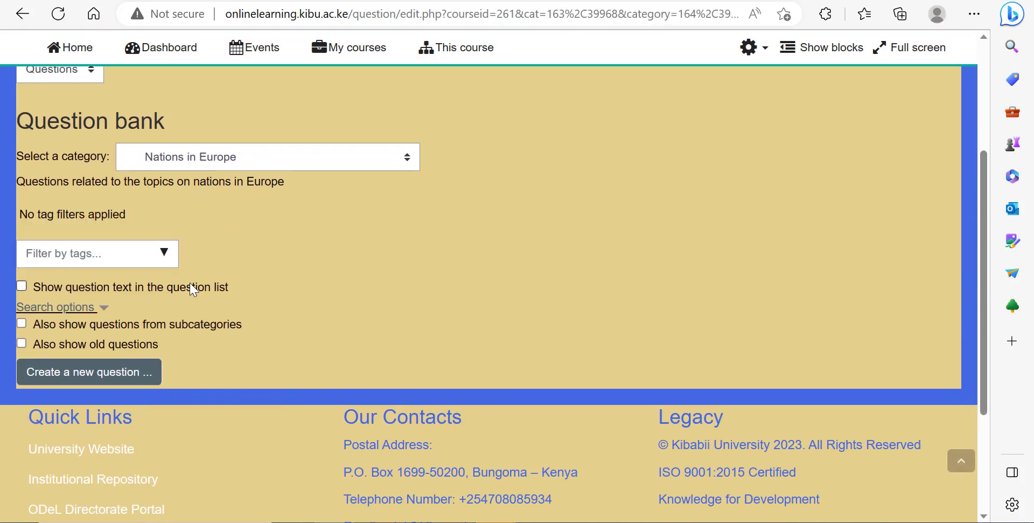
pyautogui.scroll(2, 194, 286)
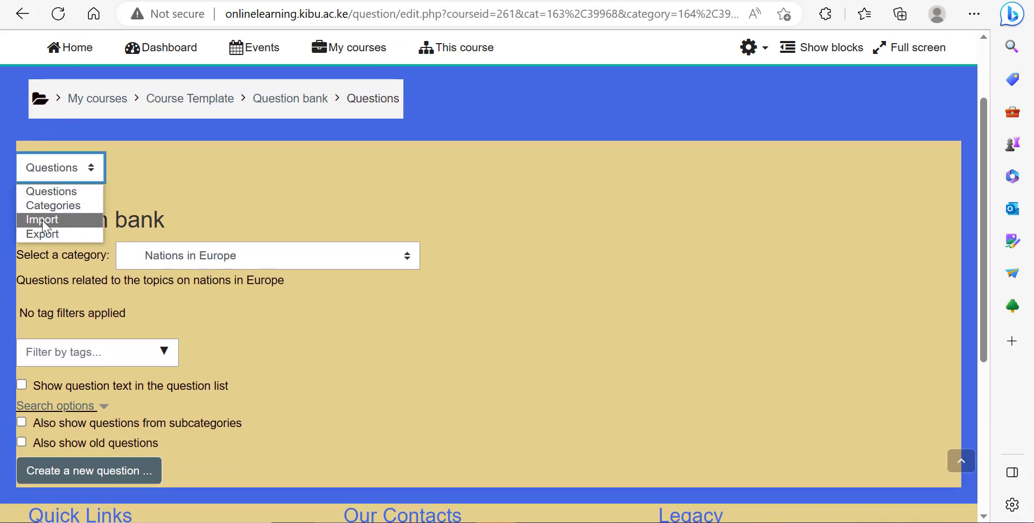
pyautogui.click(46, 221)
pyautogui.scroll(-4, 300, 232)
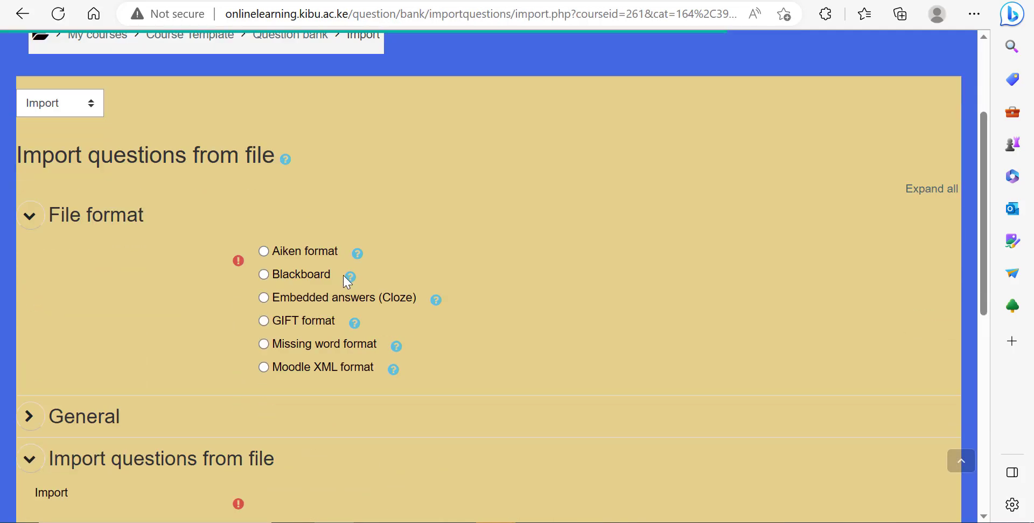
pyautogui.click(265, 297)
pyautogui.scroll(-3, 423, 296)
pyautogui.scroll(1, 27, 266)
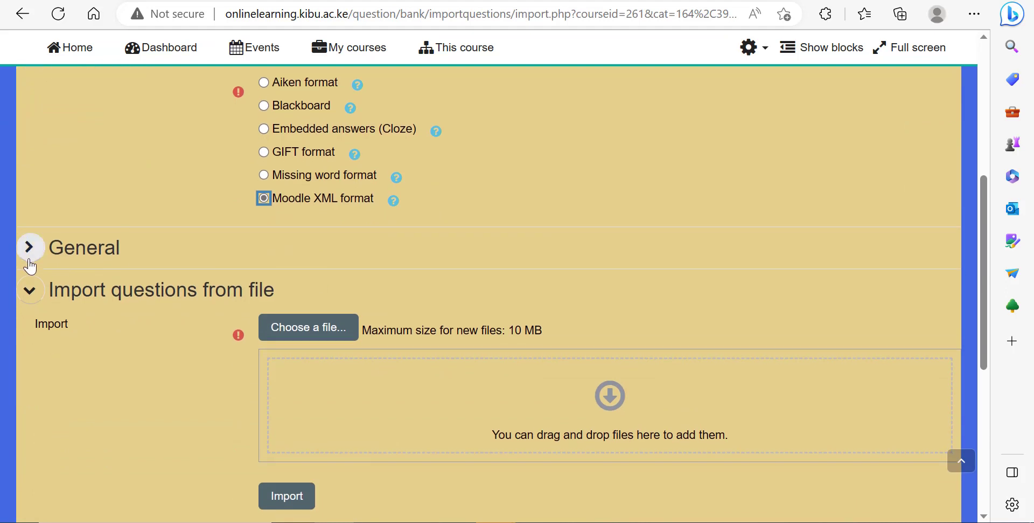
# Step: Expand the General settings and untick Get category from file
pyautogui.click(30, 247)
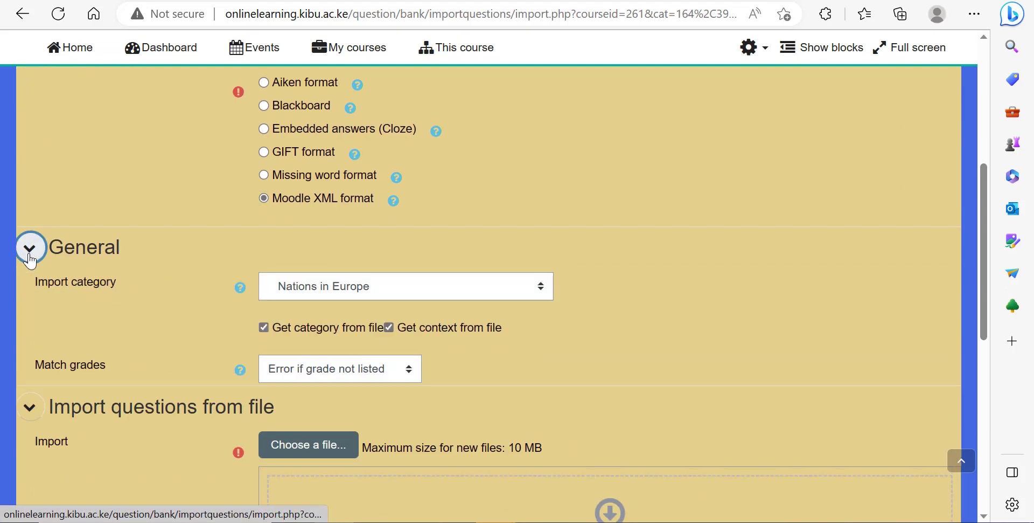
pyautogui.click(264, 327)
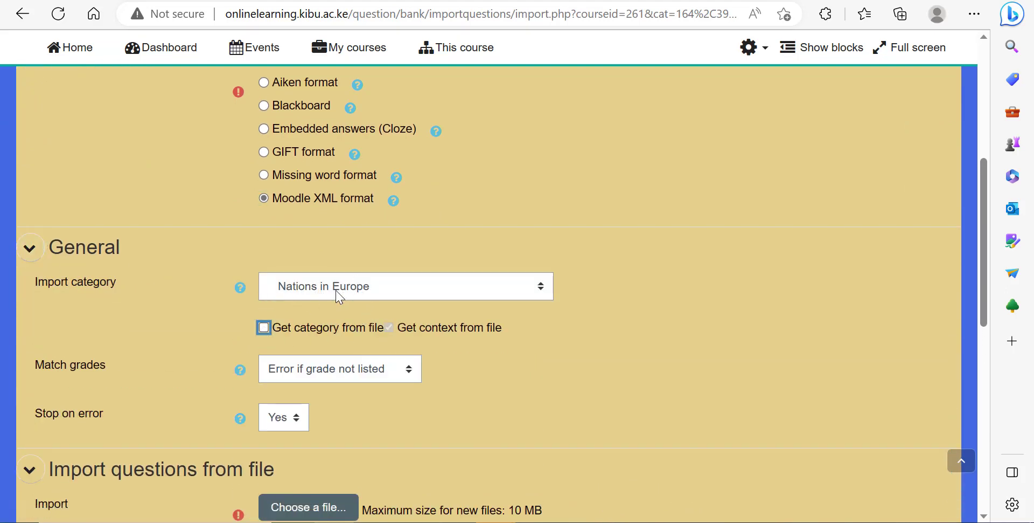
# Step: Try importing cat 1.txt from Downloads as the question file
pyautogui.scroll(-2, 340, 302)
pyautogui.click(316, 412)
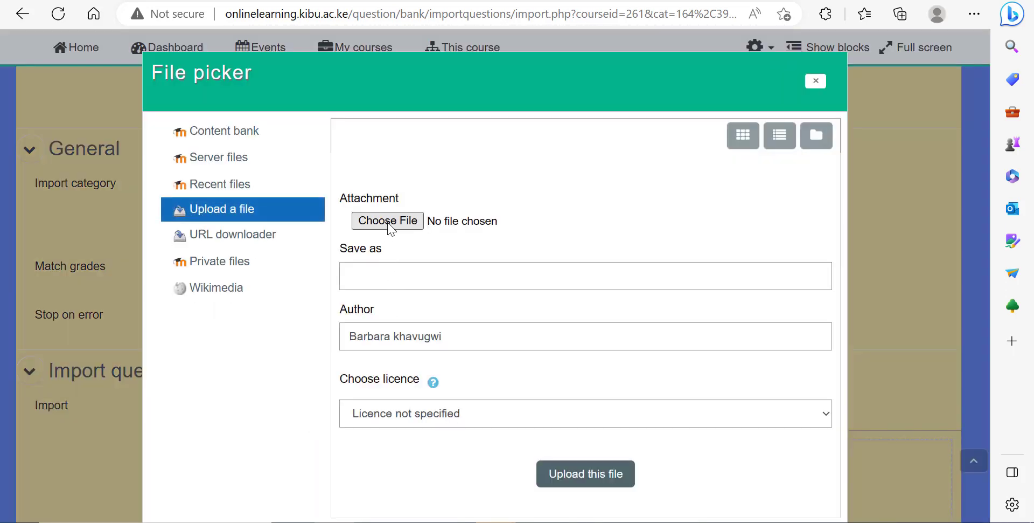
pyautogui.click(388, 222)
pyautogui.click(337, 132)
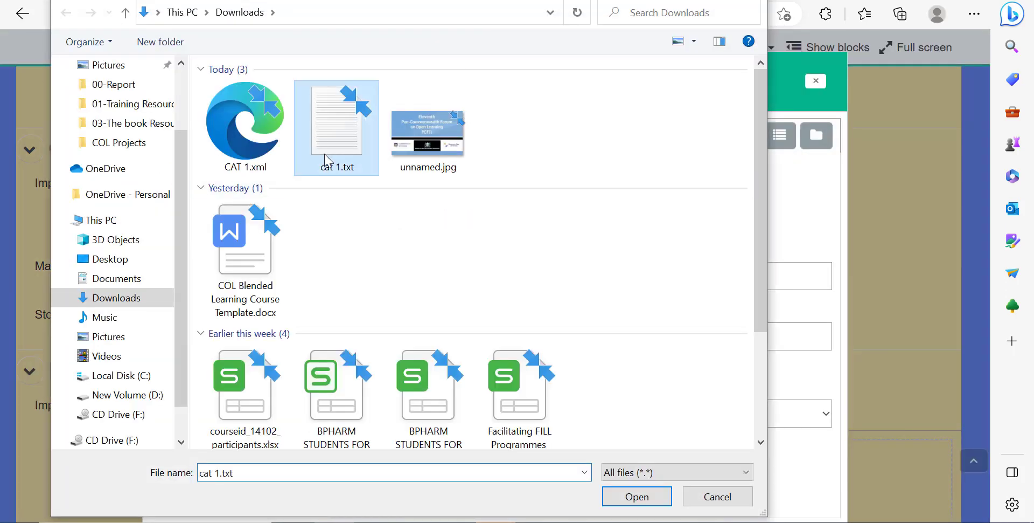
pyautogui.click(612, 495)
pyautogui.click(595, 479)
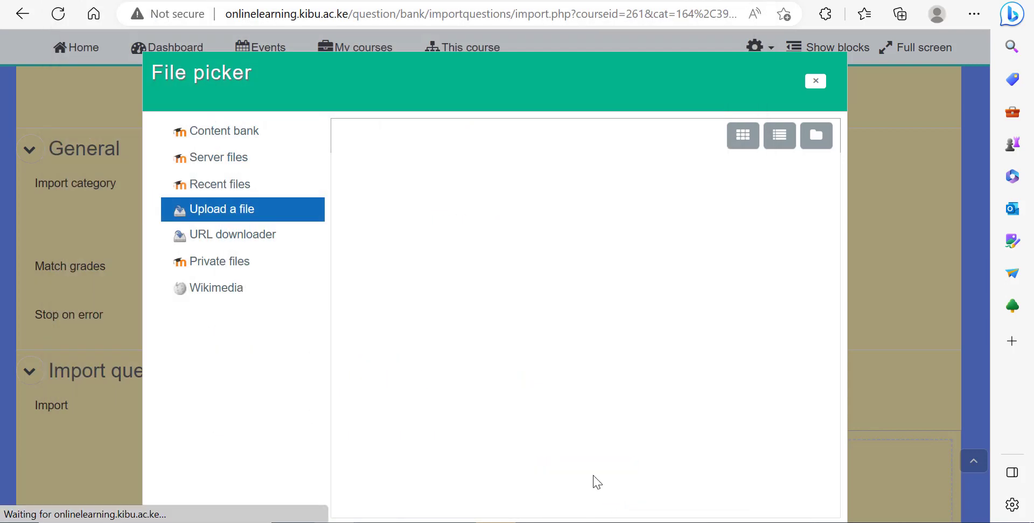
pyautogui.scroll(-5, 594, 467)
pyautogui.click(299, 387)
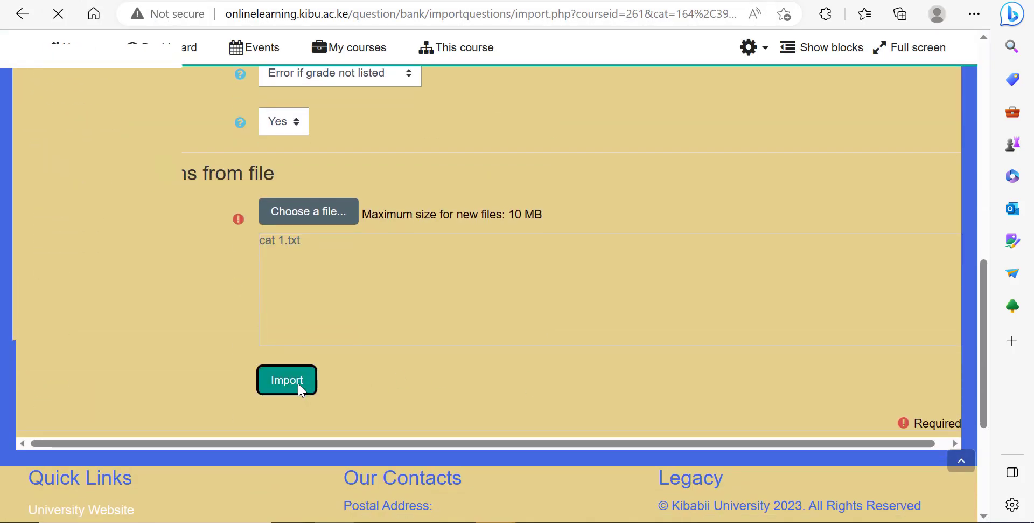
pyautogui.scroll(-6, 396, 370)
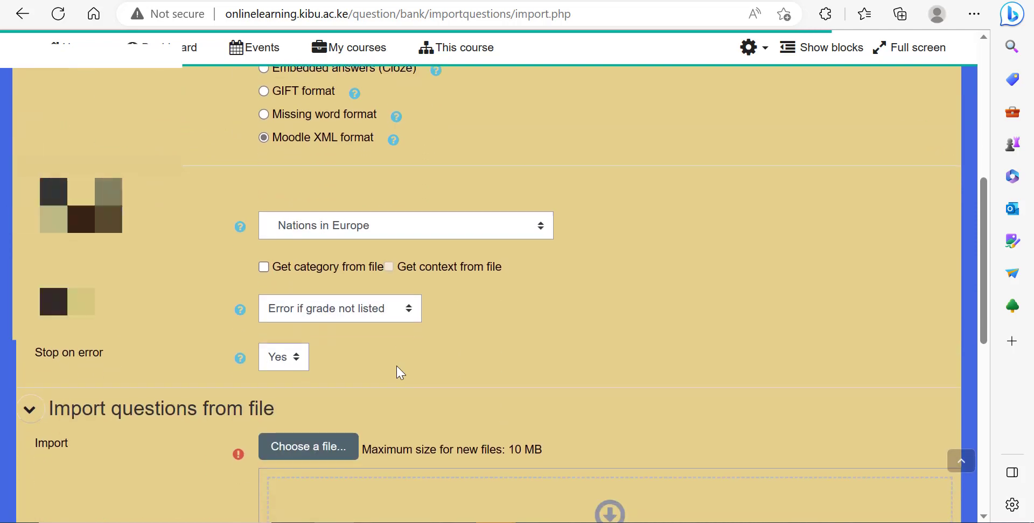
# Step: Choose CAT 1.xml from Downloads as the import file instead
pyautogui.scroll(-4, 397, 366)
pyautogui.click(308, 256)
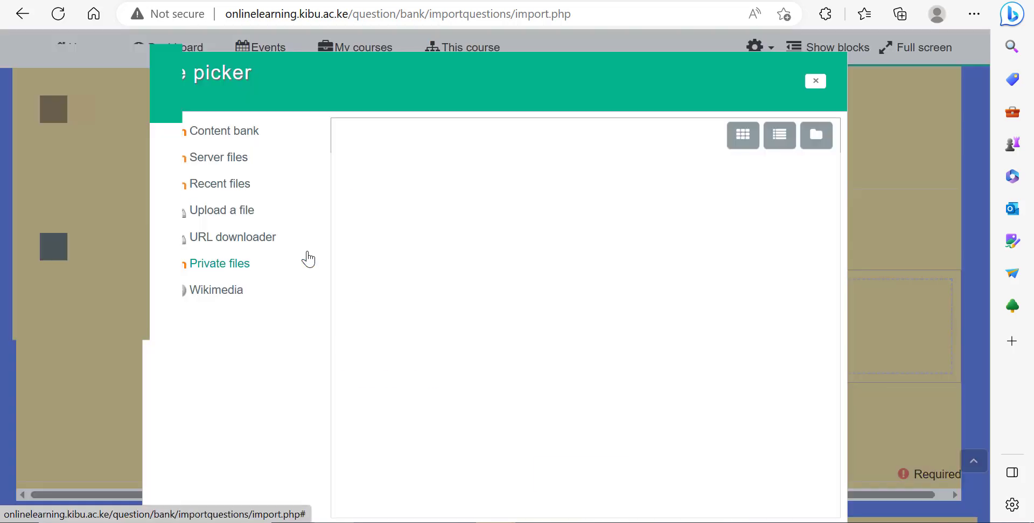
pyautogui.click(286, 211)
pyautogui.click(408, 230)
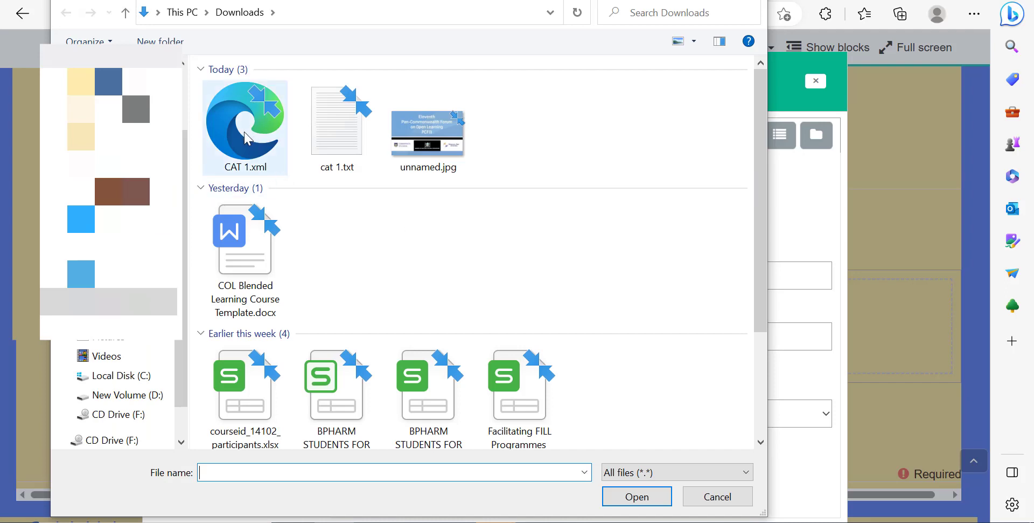
pyautogui.click(247, 138)
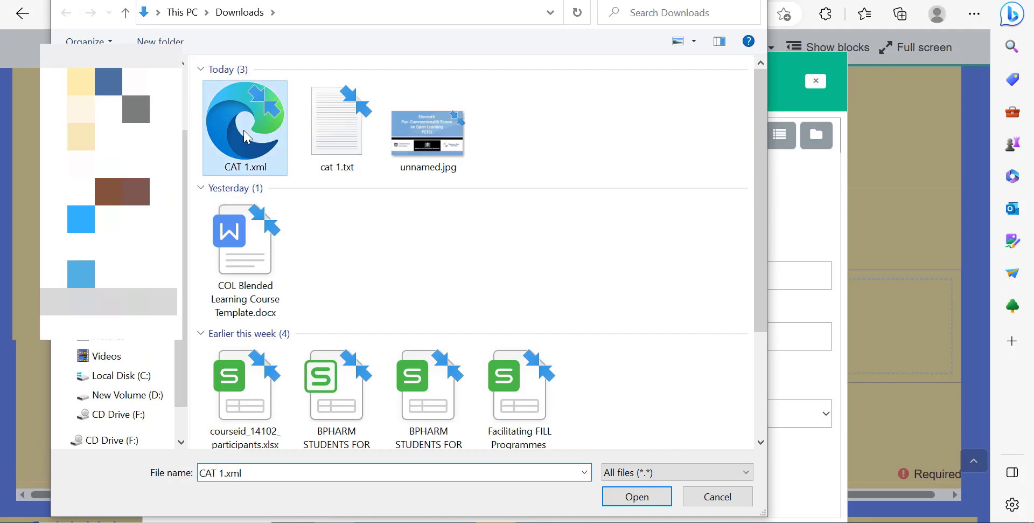
pyautogui.click(630, 494)
pyautogui.click(585, 475)
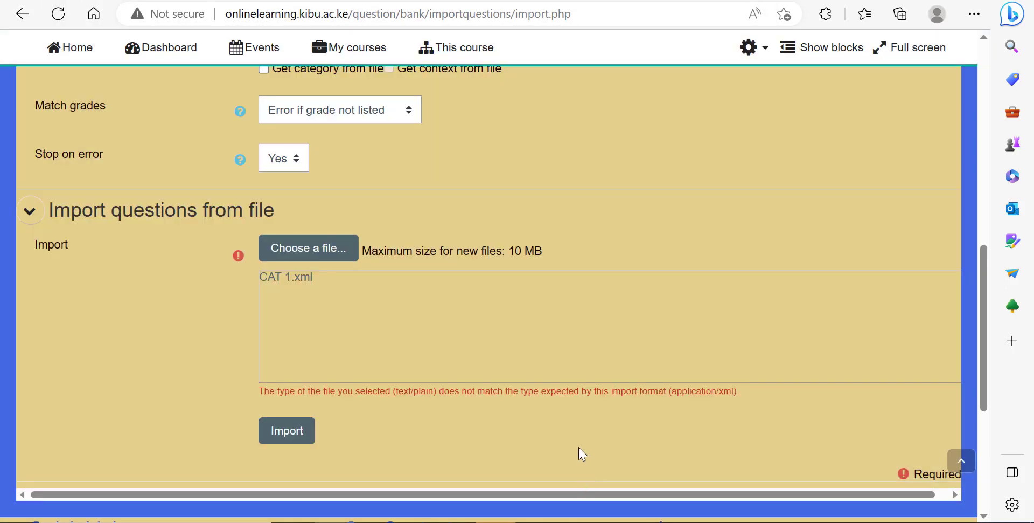
# Step: Import the questions into Nations in Europe and continue to the question bank
pyautogui.scroll(-3, 540, 348)
pyautogui.click(295, 242)
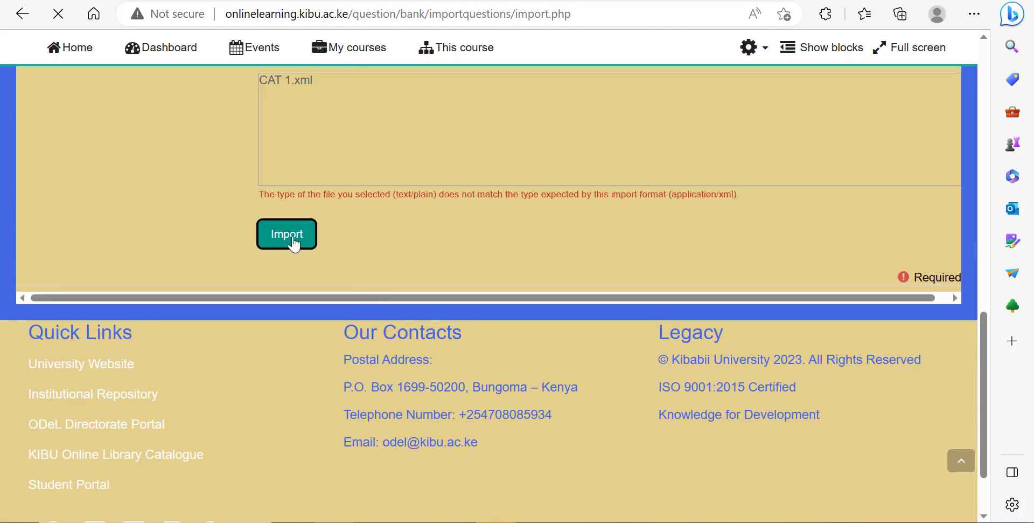
pyautogui.scroll(-7, 398, 291)
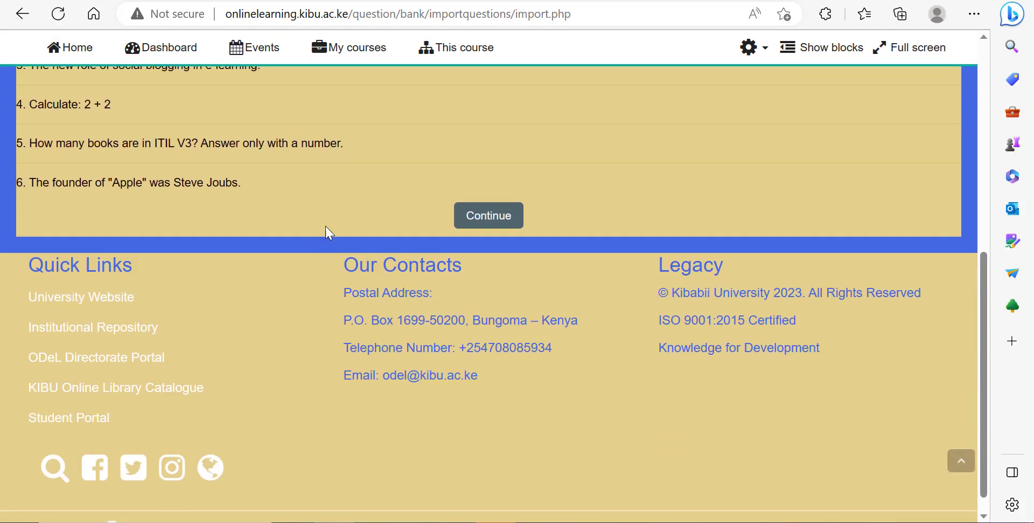
pyautogui.scroll(2, 496, 310)
pyautogui.click(497, 307)
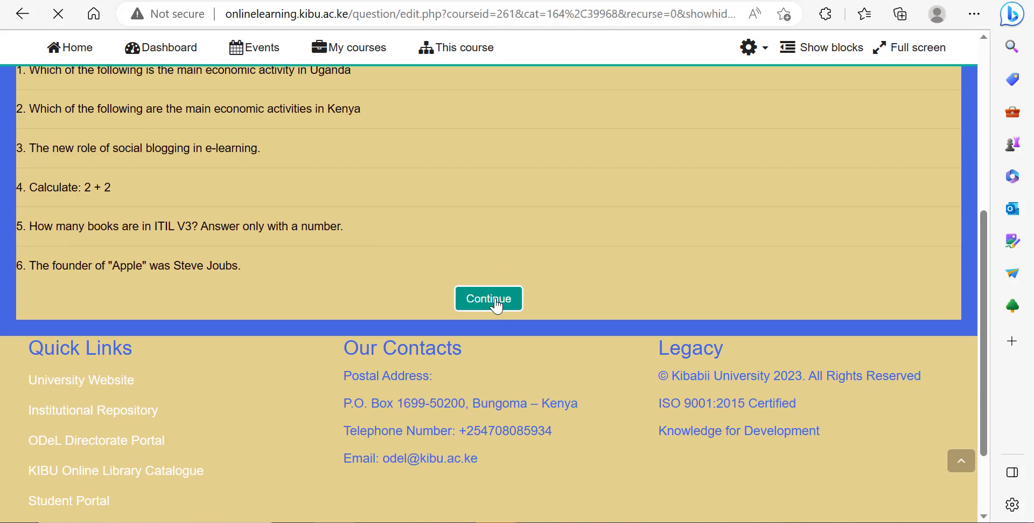
# Step: Review the imported questions listed in the Nations in Europe question bank category
pyautogui.scroll(-5, 497, 305)
pyautogui.scroll(2, 493, 301)
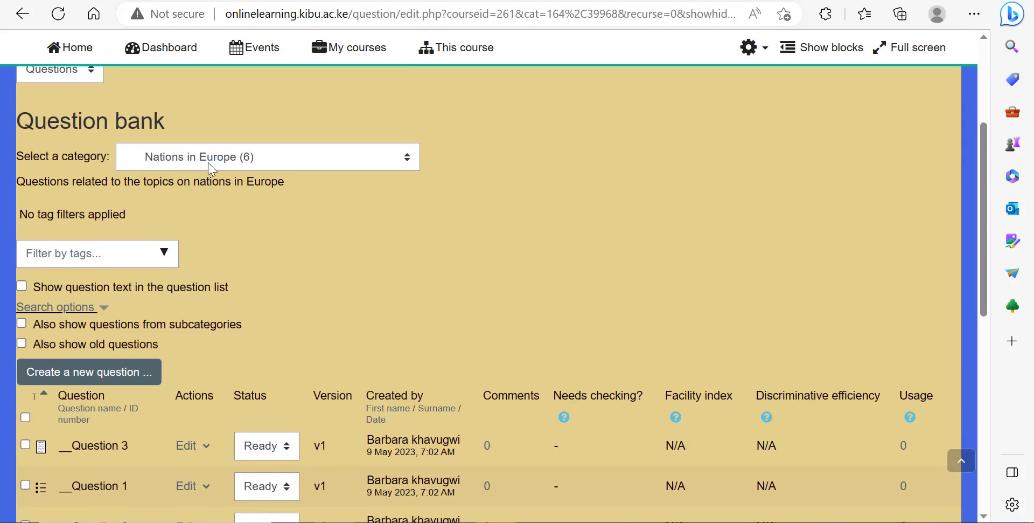
pyautogui.scroll(-3, 335, 456)
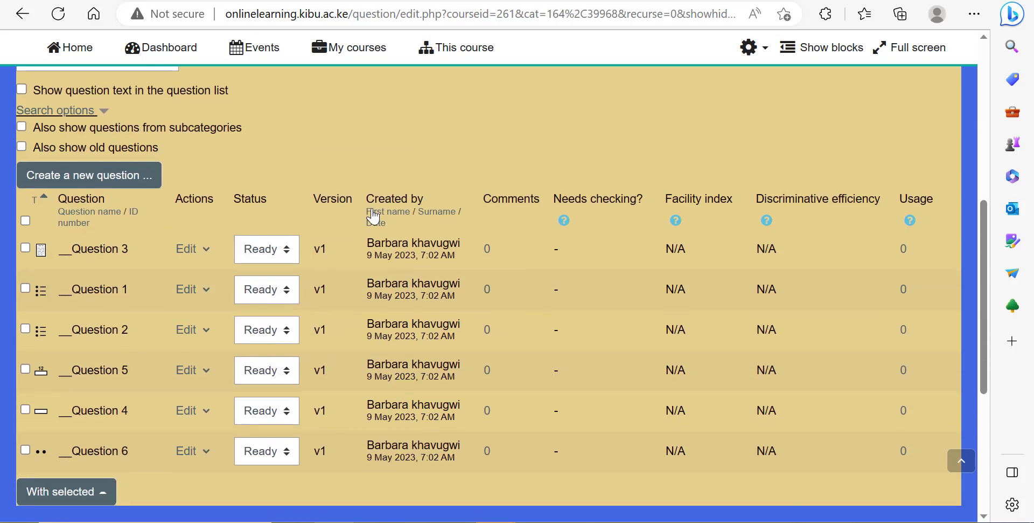
pyautogui.scroll(7, 403, 387)
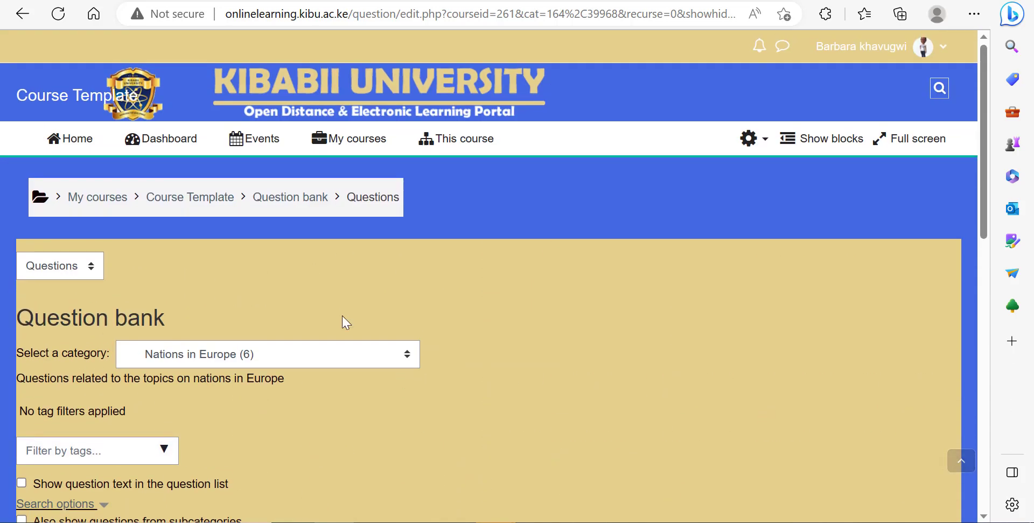
pyautogui.click(254, 360)
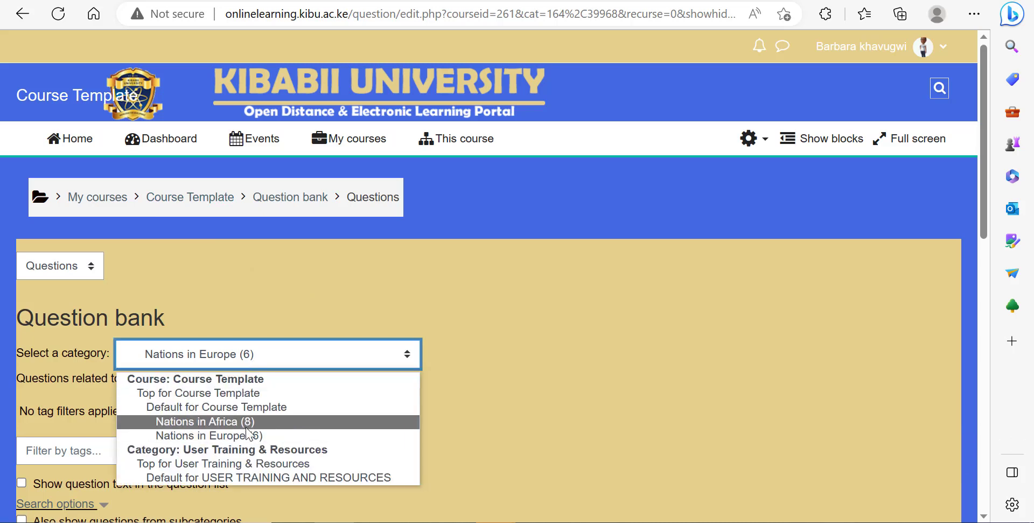
pyautogui.click(358, 304)
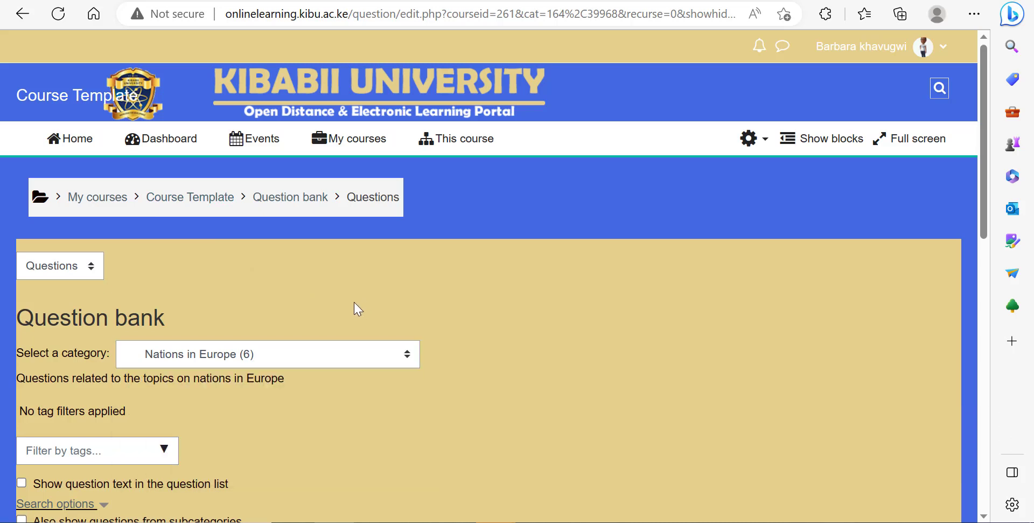
# Step: Return to the Course Template course page and turn editing on
pyautogui.click(210, 201)
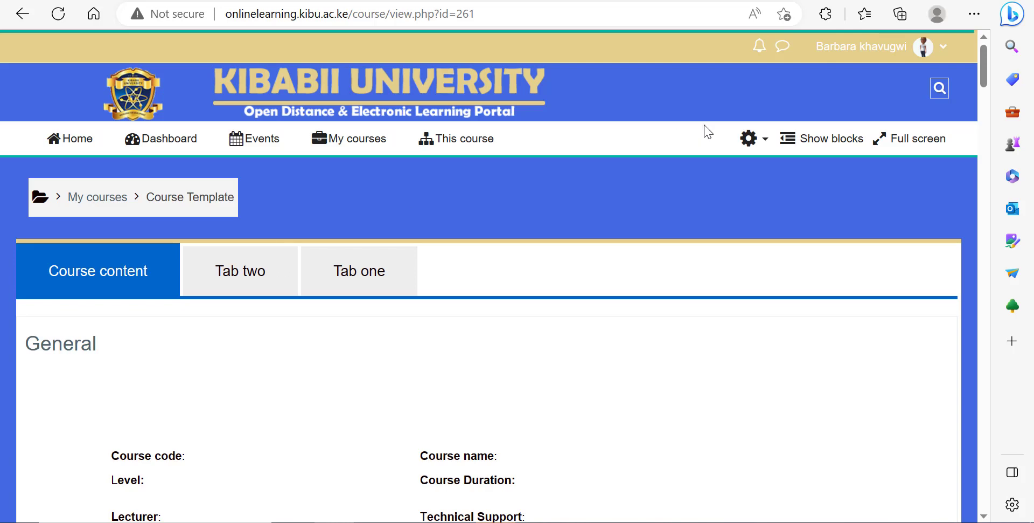
pyautogui.click(750, 146)
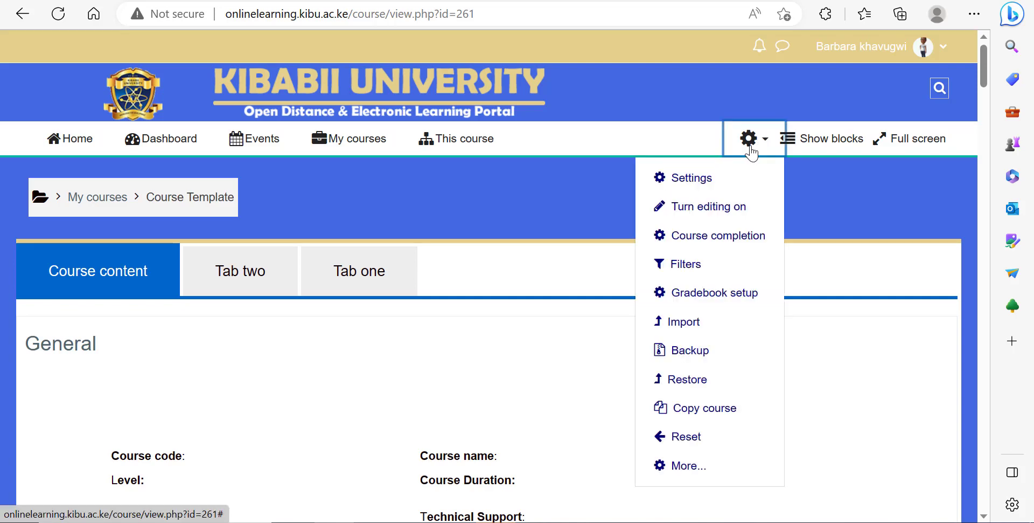
pyautogui.click(705, 210)
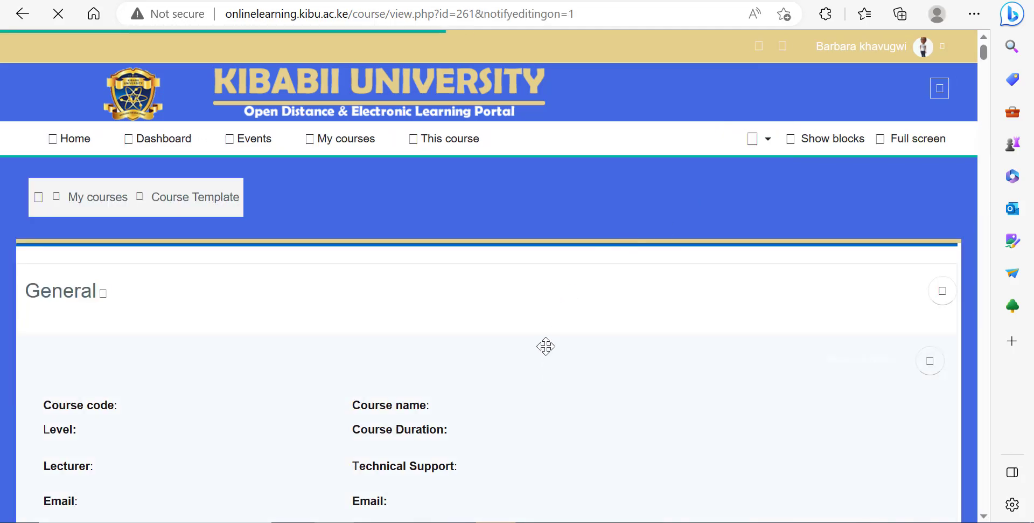
# Step: Start adding a new Quiz activity to the 15 April - 21 April section
pyautogui.scroll(-10, 546, 346)
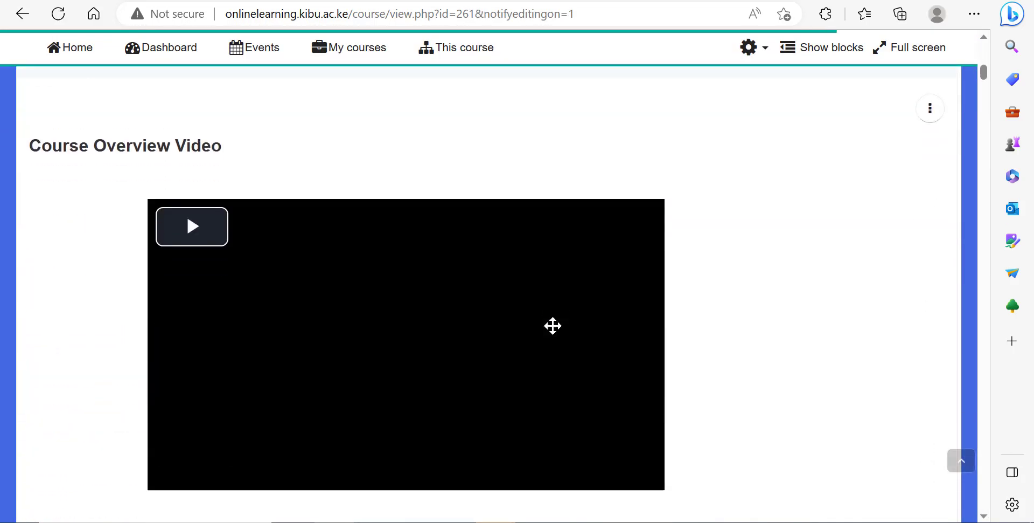
pyautogui.scroll(-20, 553, 325)
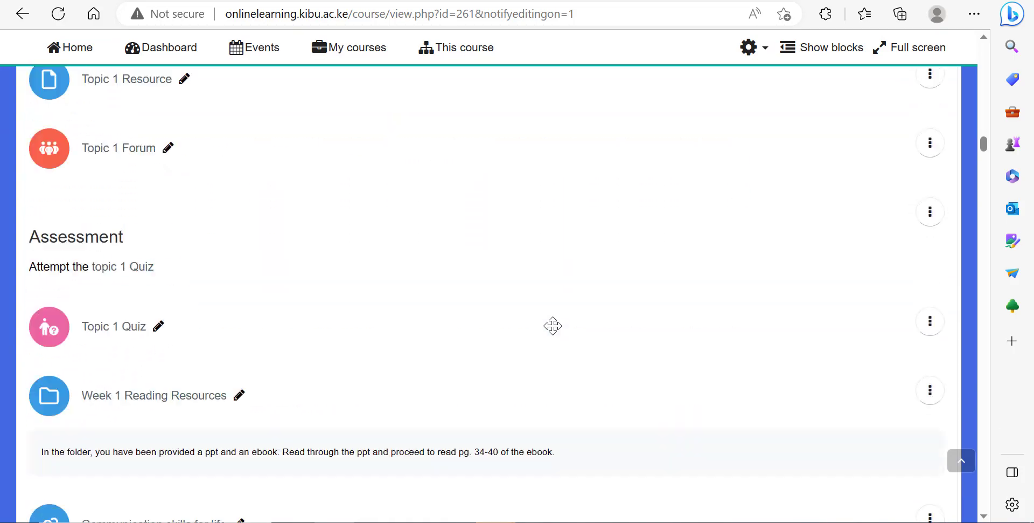
pyautogui.scroll(-20, 552, 325)
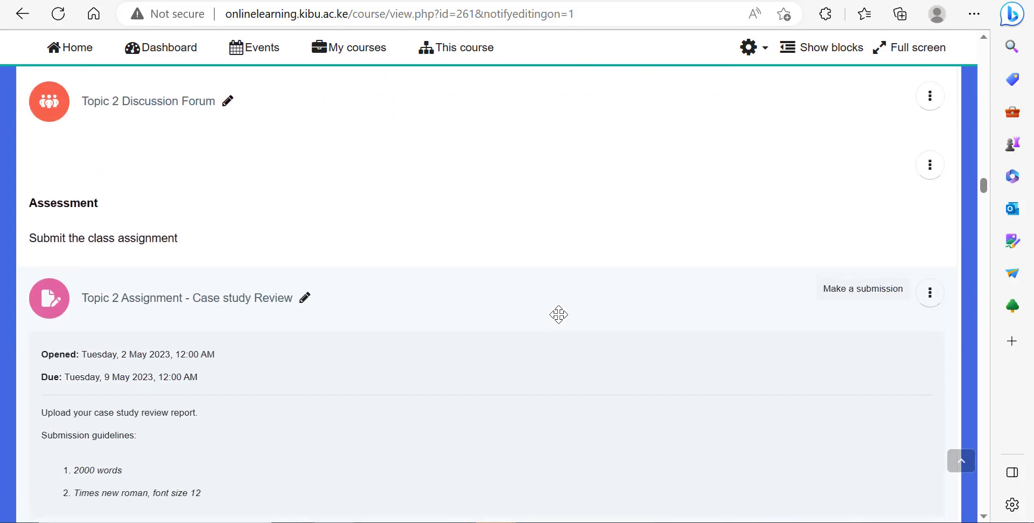
pyautogui.scroll(-12, 558, 314)
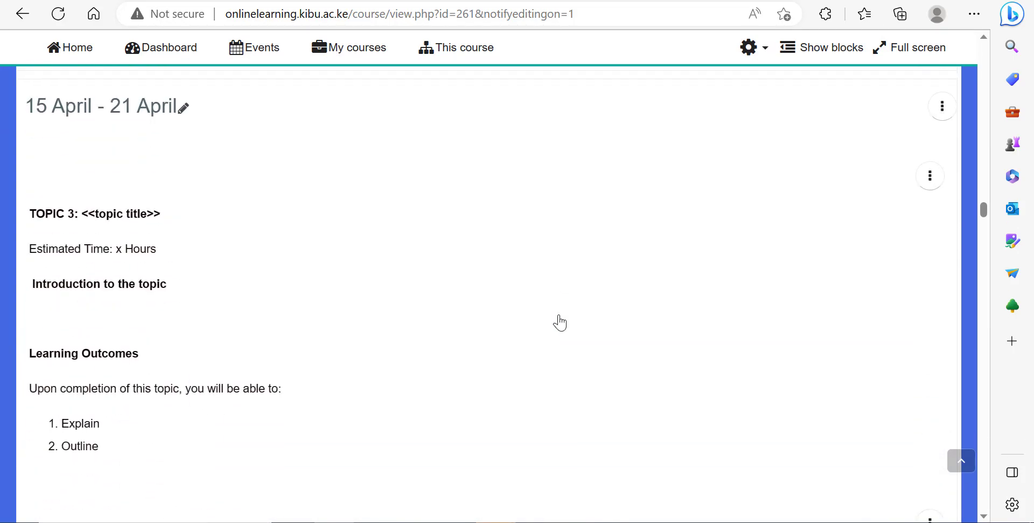
pyautogui.scroll(-9, 560, 323)
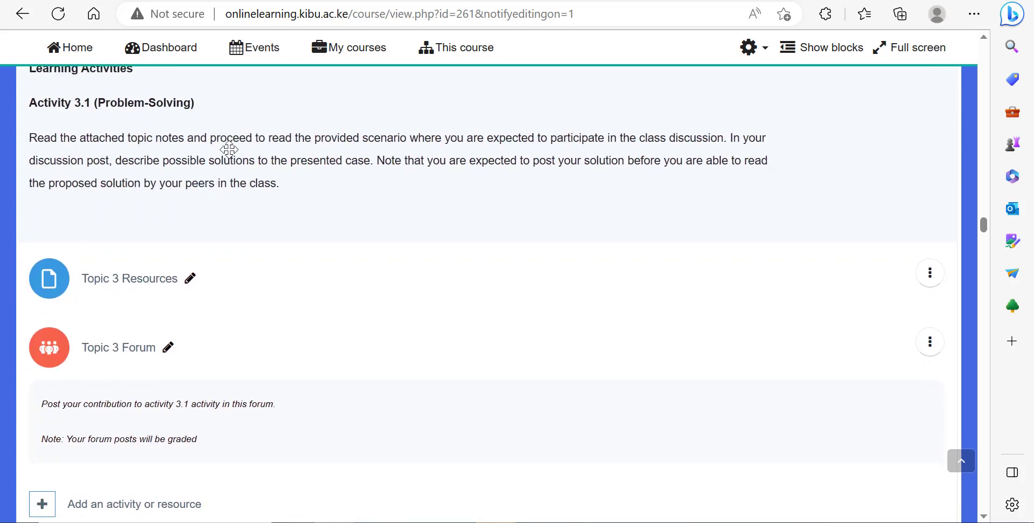
pyautogui.scroll(-4, 162, 172)
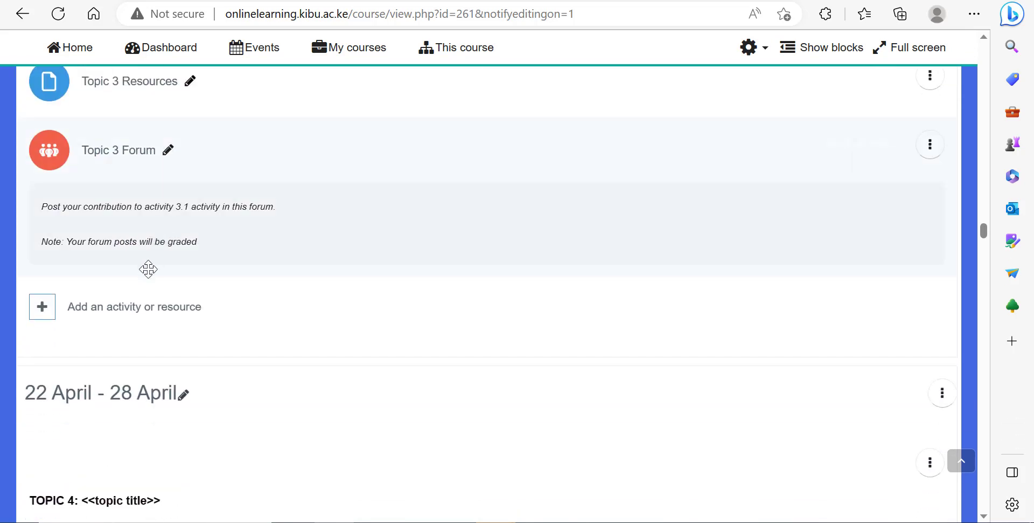
pyautogui.click(119, 317)
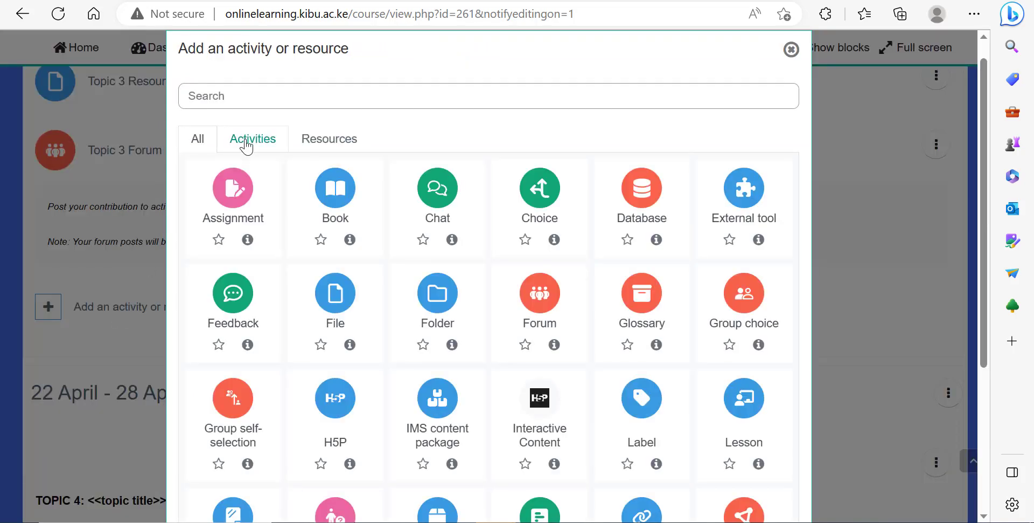
pyautogui.click(251, 146)
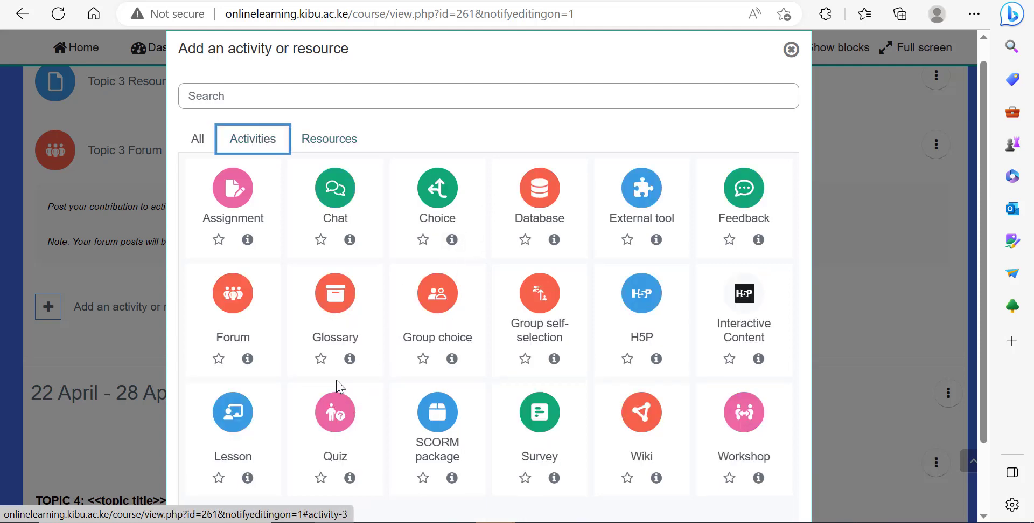
pyautogui.click(327, 458)
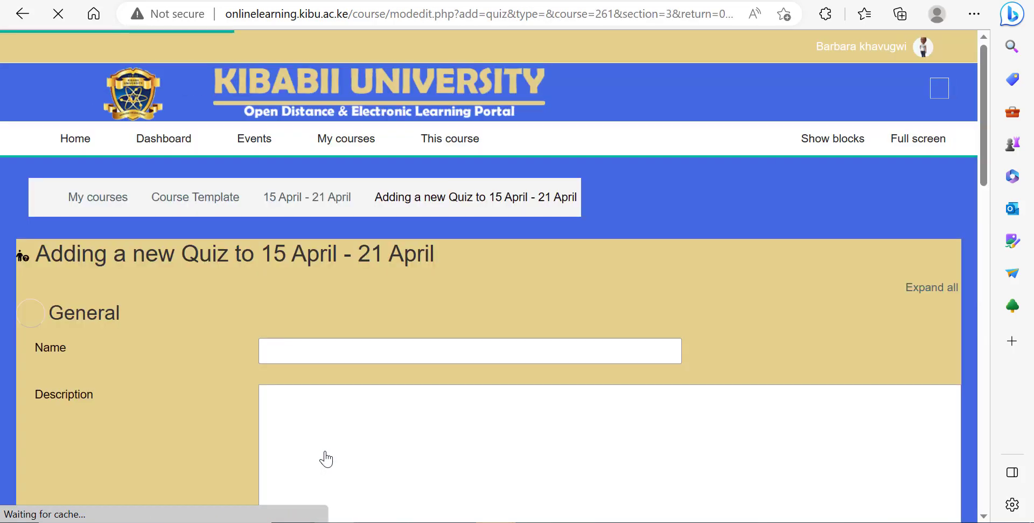
# Step: Name the quiz Quiz on Nations in Africa and Europe
pyautogui.click(331, 348)
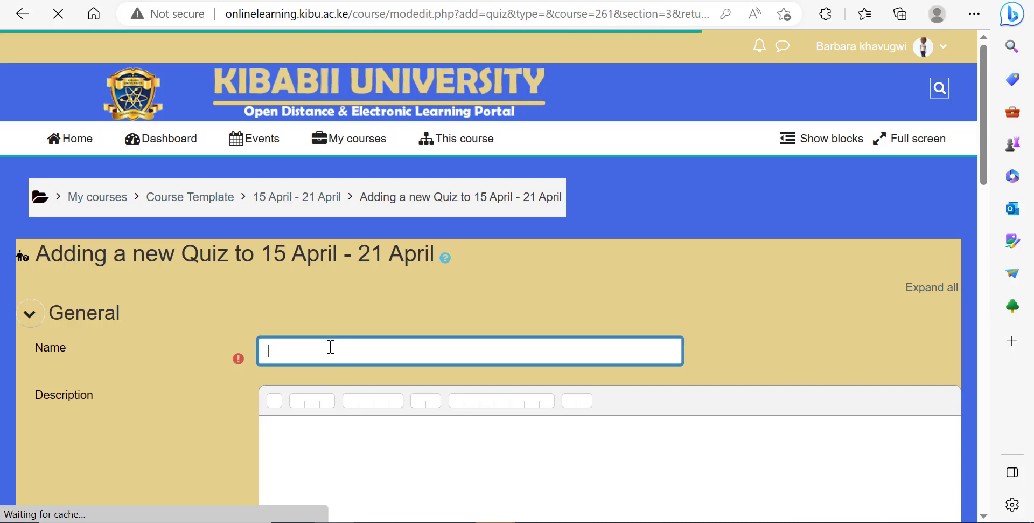
pyautogui.write('nA')
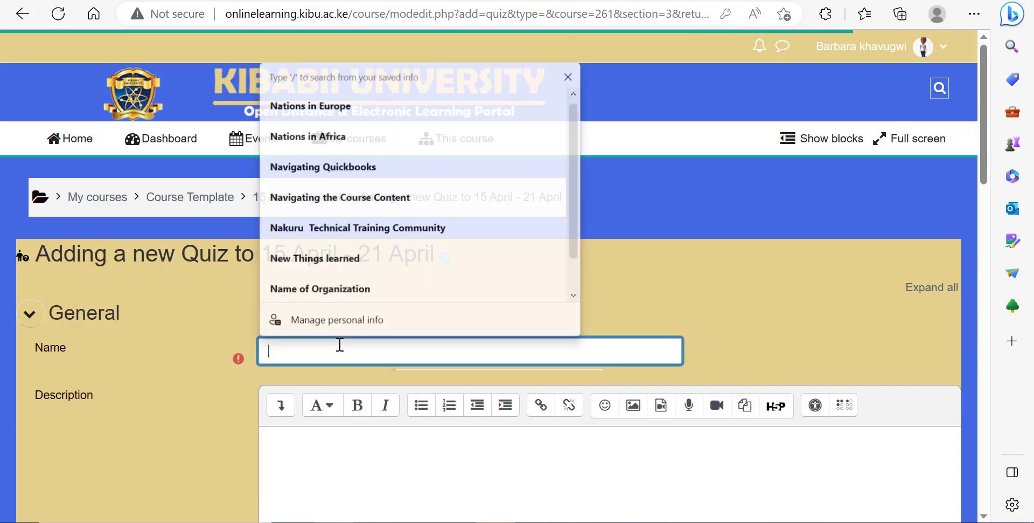
pyautogui.write('T')
pyautogui.press('BackSpace')
pyautogui.press('BackSpace')
pyautogui.press('BackSpace')
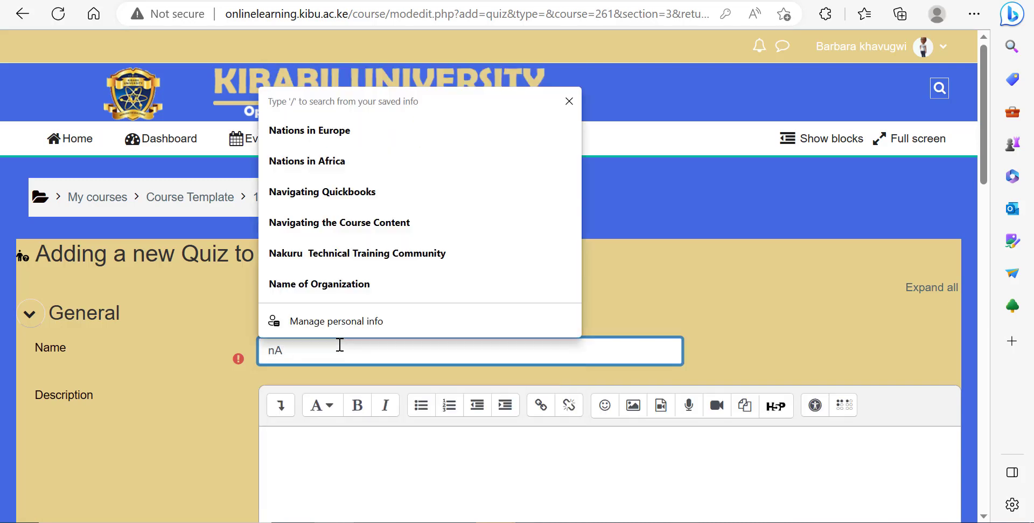
pyautogui.write('Q')
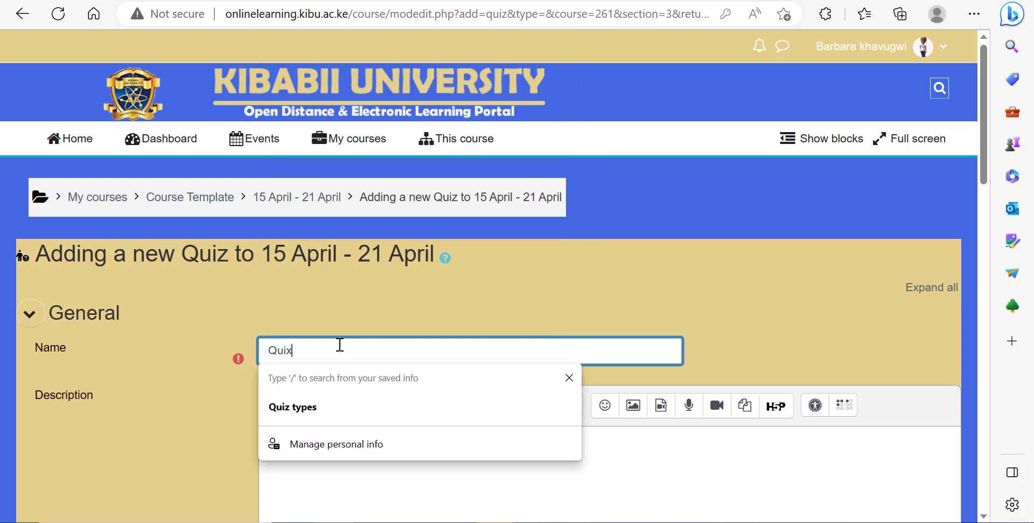
pyautogui.write('uiz on Nations i')
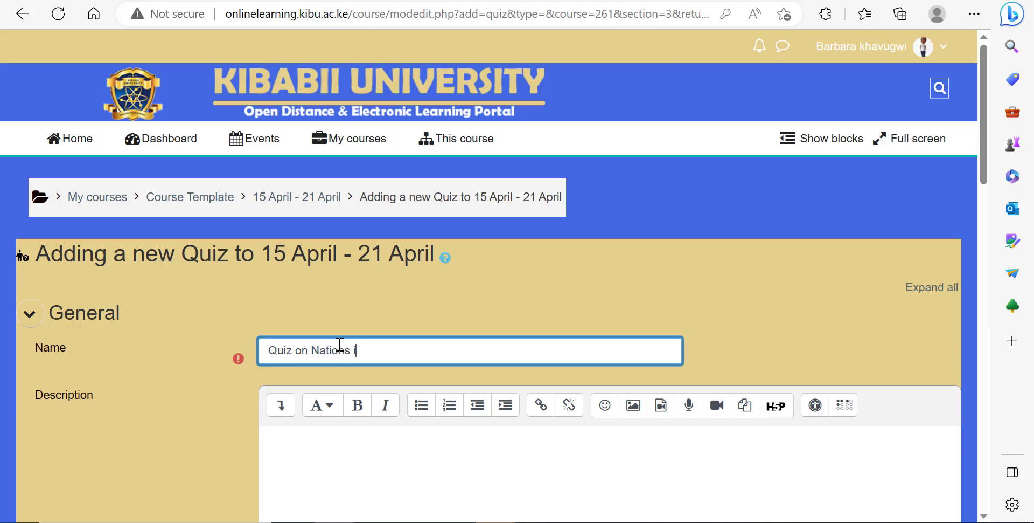
pyautogui.write('ca n')
pyautogui.write('ppe')
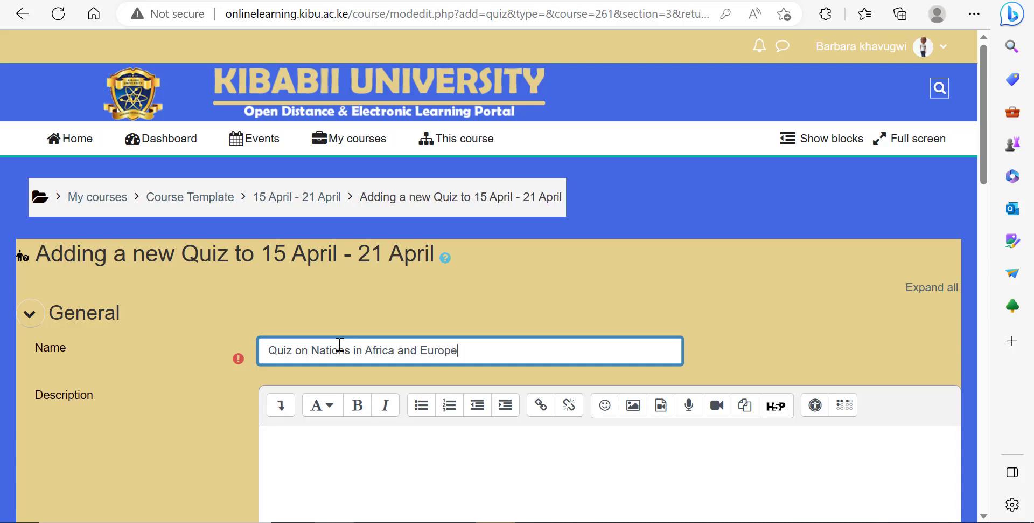
# Step: Expand the Timing settings and enable both the quiz open and close dates
pyautogui.scroll(-7, 429, 377)
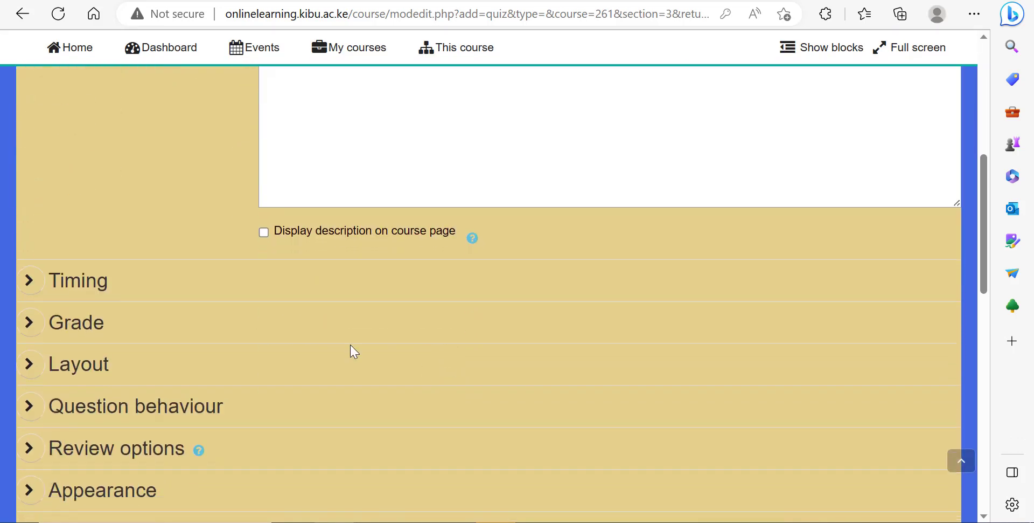
pyautogui.click(31, 276)
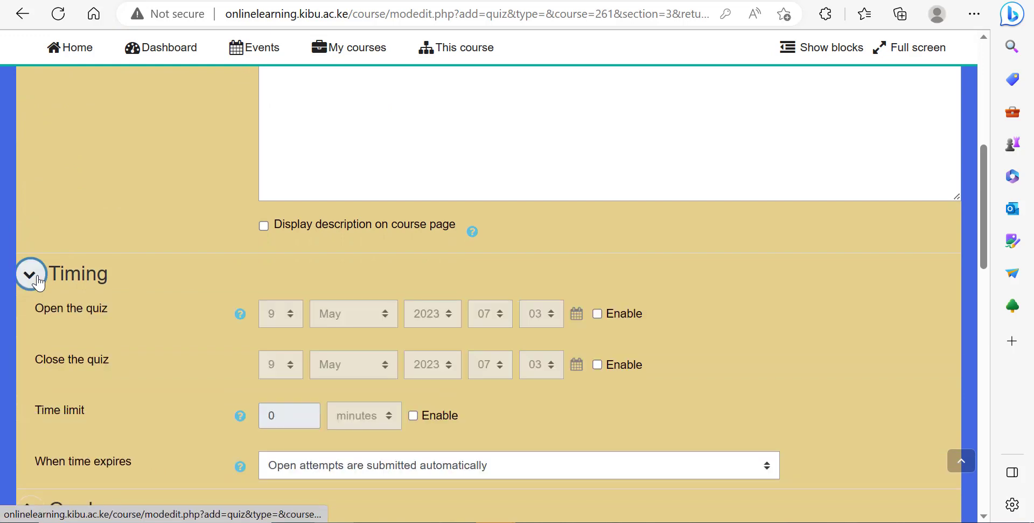
pyautogui.click(598, 314)
pyautogui.click(598, 365)
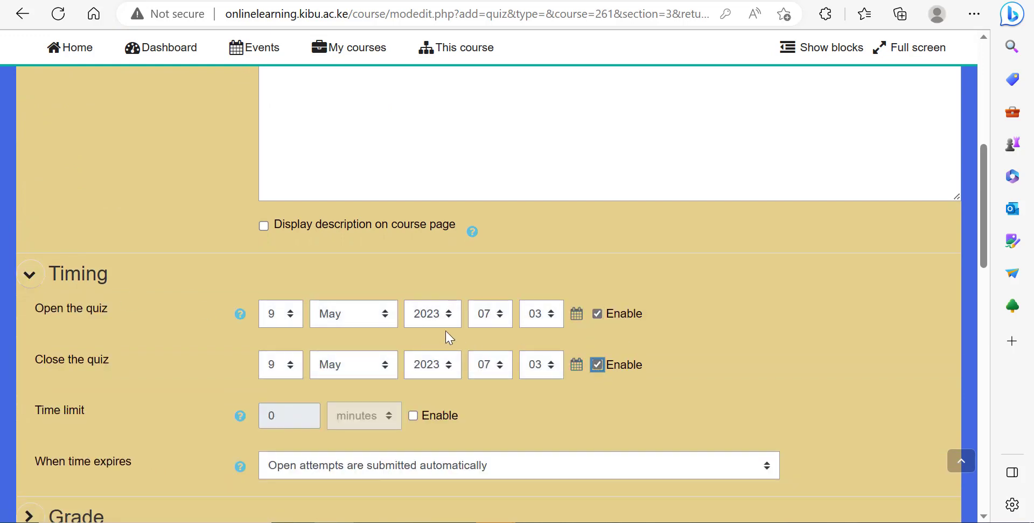
# Step: Set the quiz to open at 08:00 and close at 09:00 on 9 May 2023
pyautogui.click(494, 321)
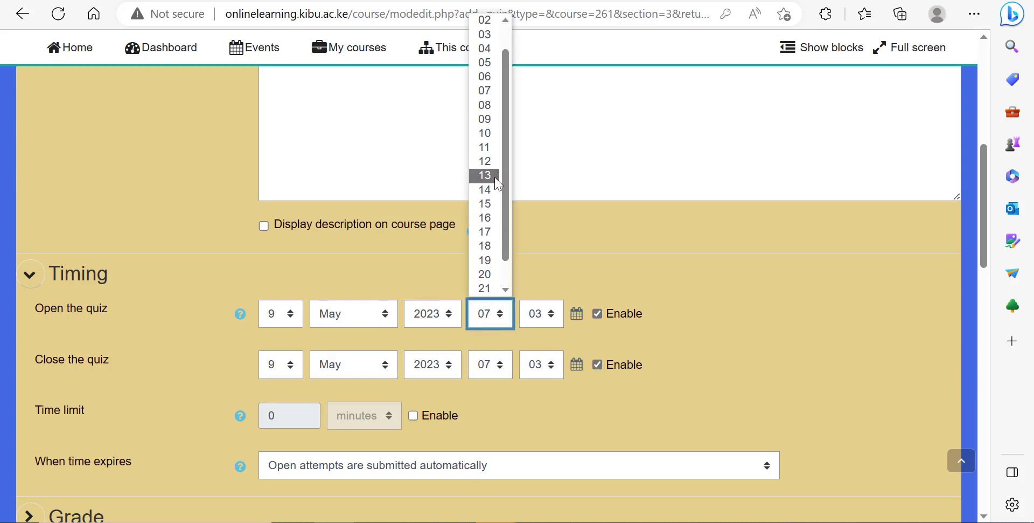
pyautogui.click(485, 104)
pyautogui.click(543, 320)
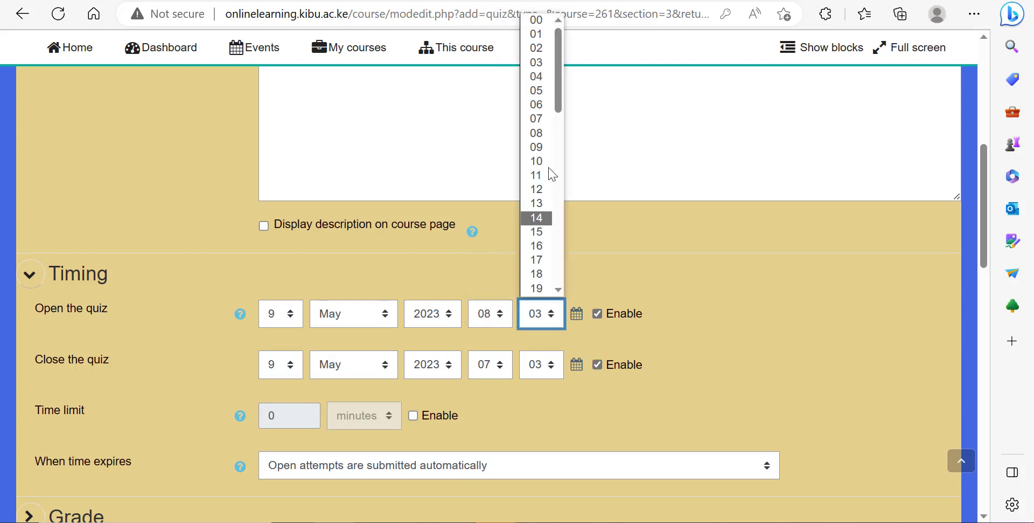
pyautogui.click(536, 16)
pyautogui.click(500, 372)
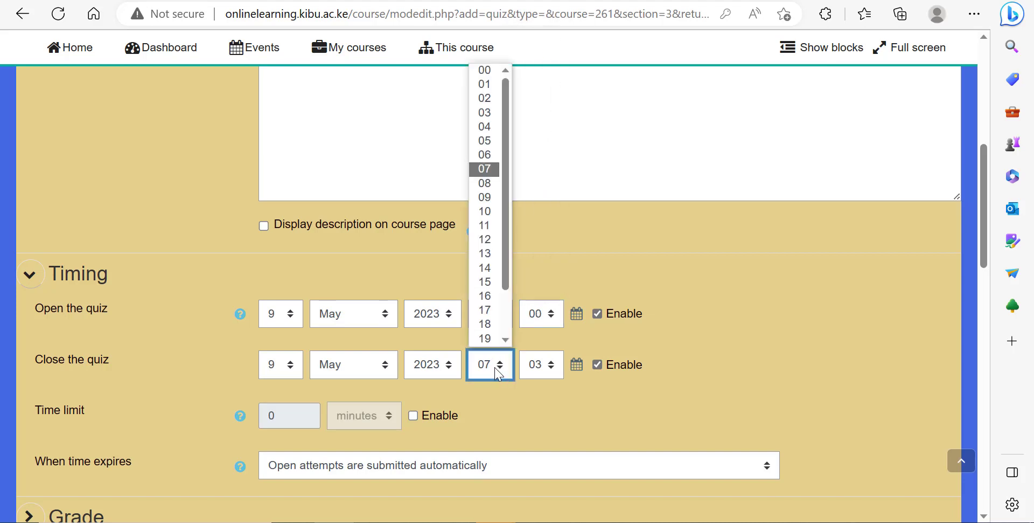
pyautogui.click(493, 139)
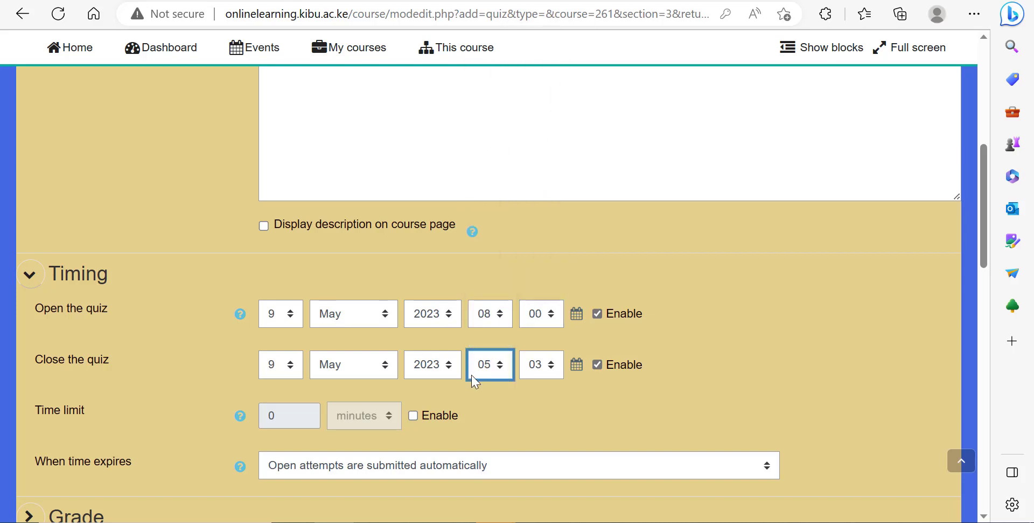
pyautogui.click(493, 369)
pyautogui.click(500, 367)
pyautogui.click(501, 368)
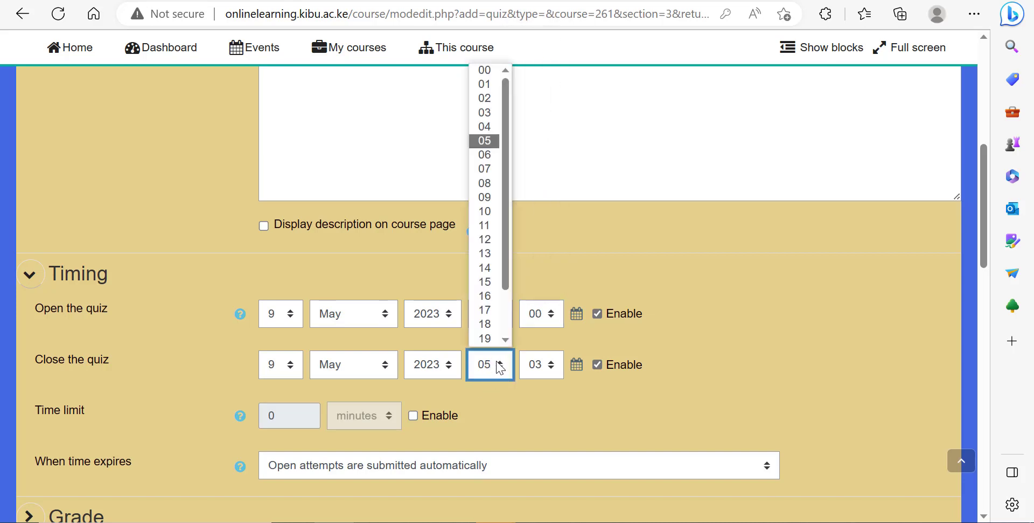
pyautogui.click(499, 188)
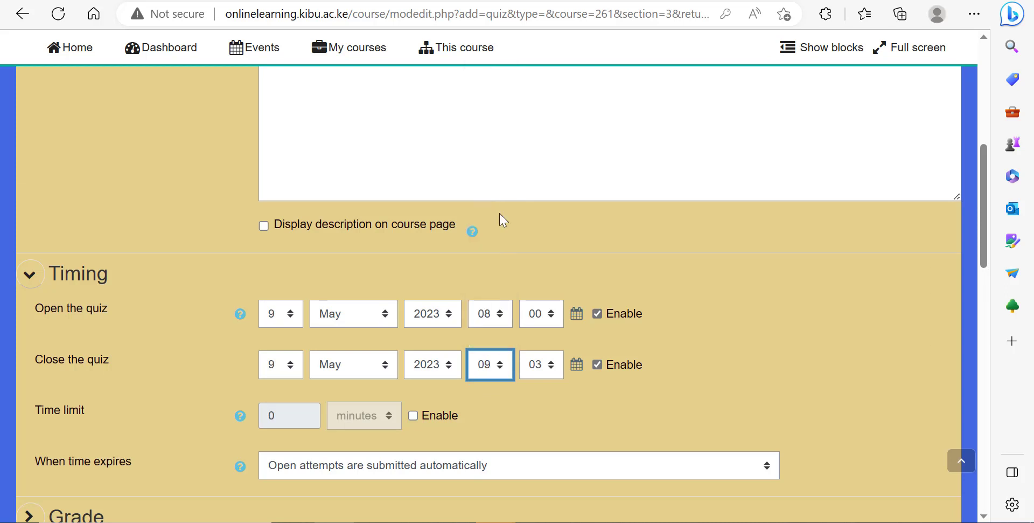
pyautogui.click(543, 366)
pyautogui.click(538, 75)
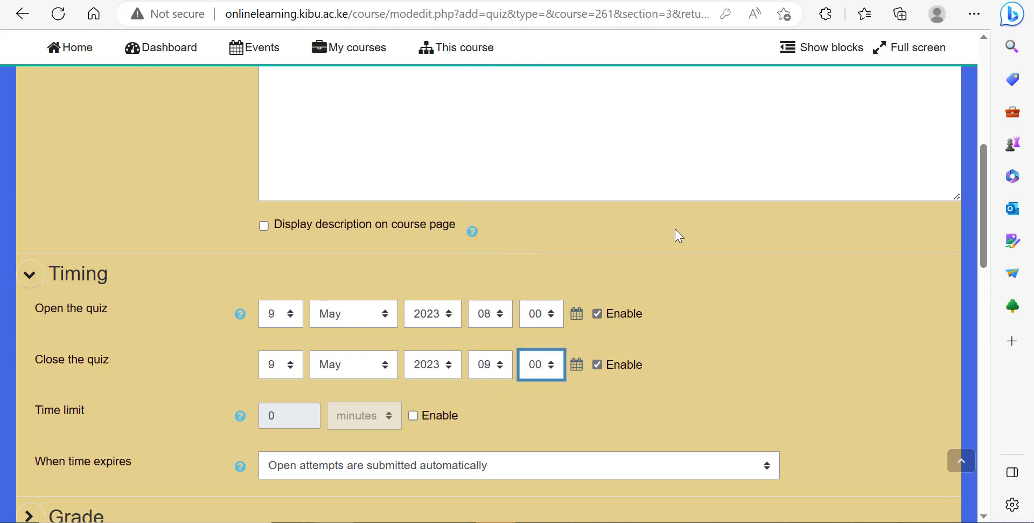
# Step: Enable the time limit and set it to 20 minutes
pyautogui.click(413, 415)
pyautogui.doubleClick(295, 426)
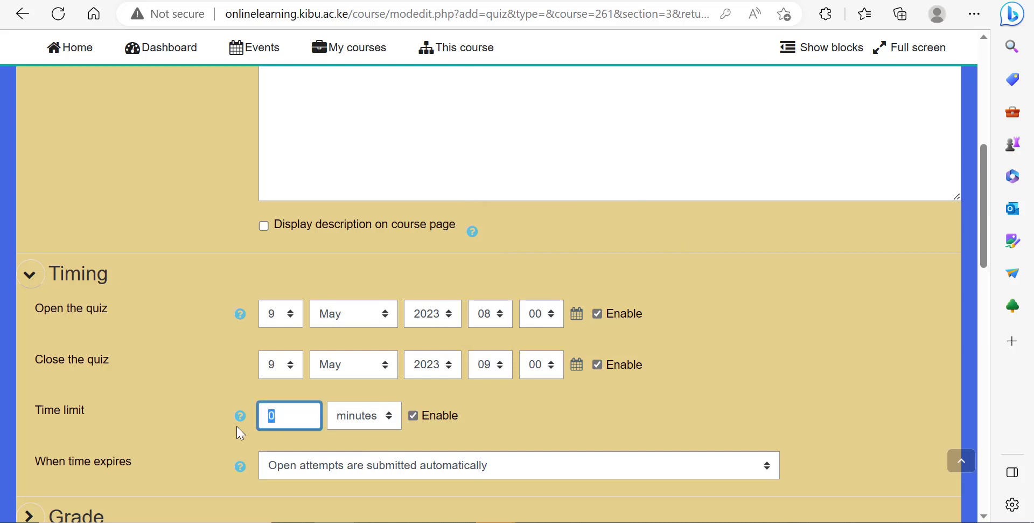
pyautogui.write('20')
pyautogui.click(577, 433)
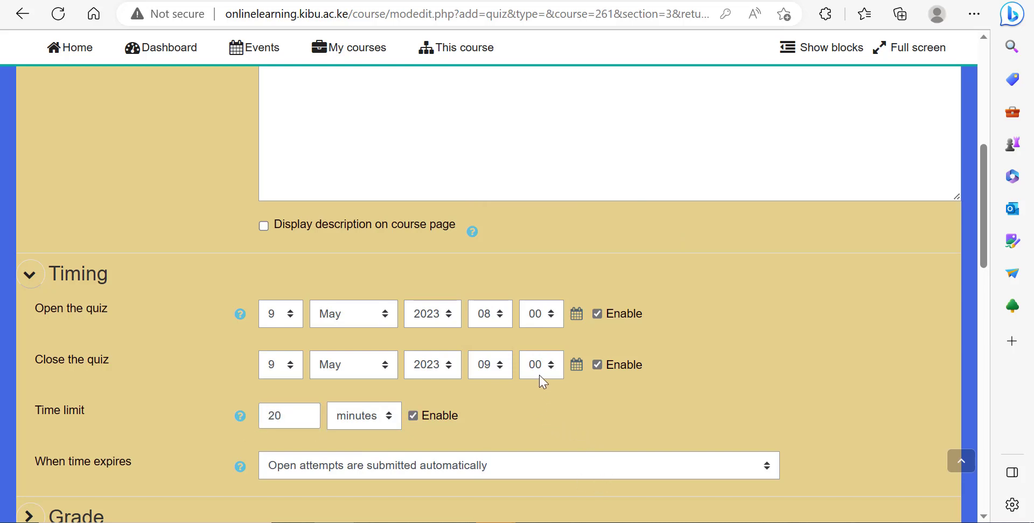
# Step: Set the time-expiry behaviour to submit open attempts automatically
pyautogui.scroll(-2, 542, 381)
pyautogui.click(455, 372)
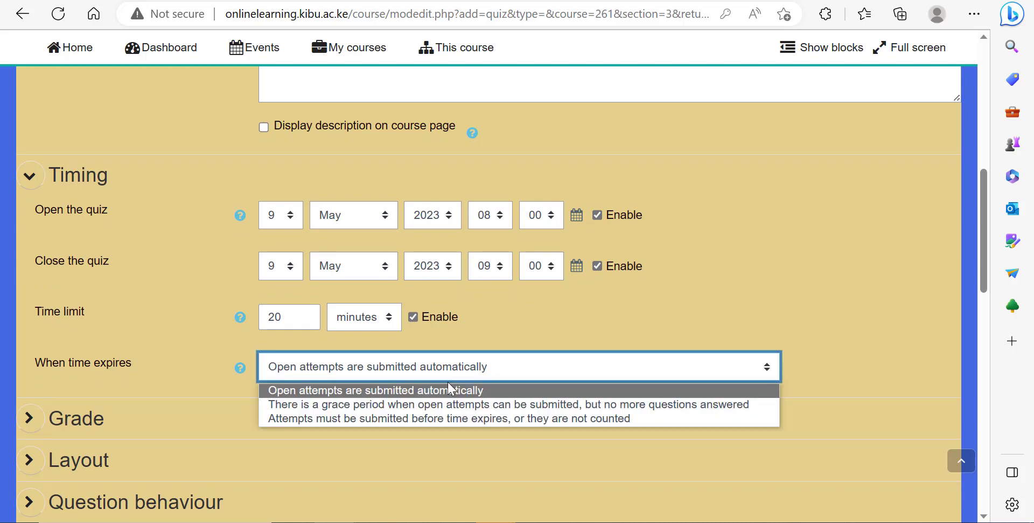
pyautogui.click(433, 390)
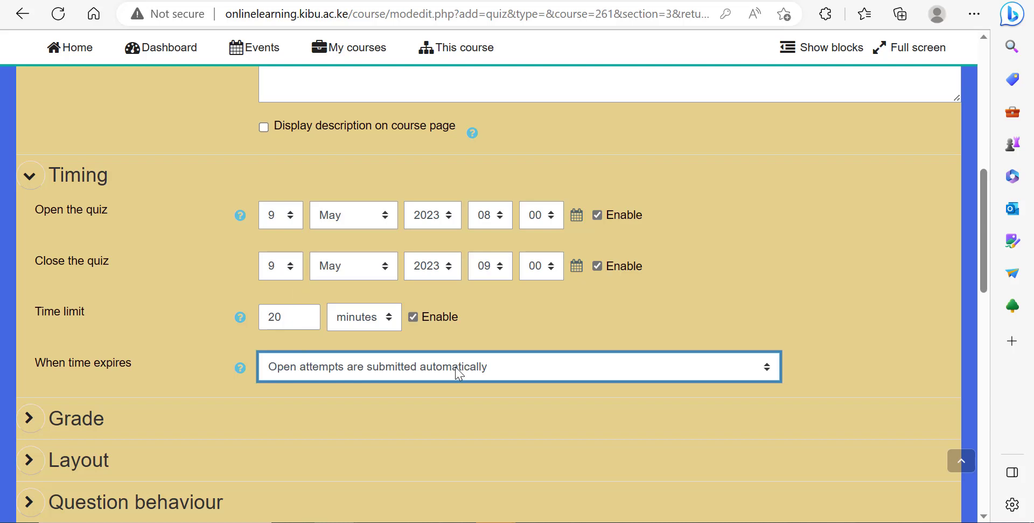
# Step: Expand the Grade settings and set the attempts allowed to 2
pyautogui.scroll(-2, 488, 351)
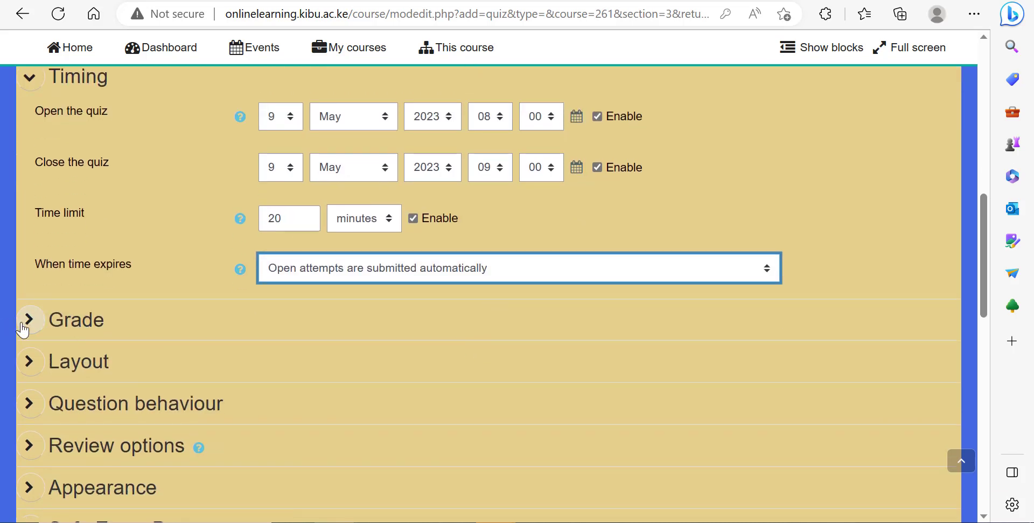
pyautogui.click(28, 324)
pyautogui.scroll(-2, 215, 377)
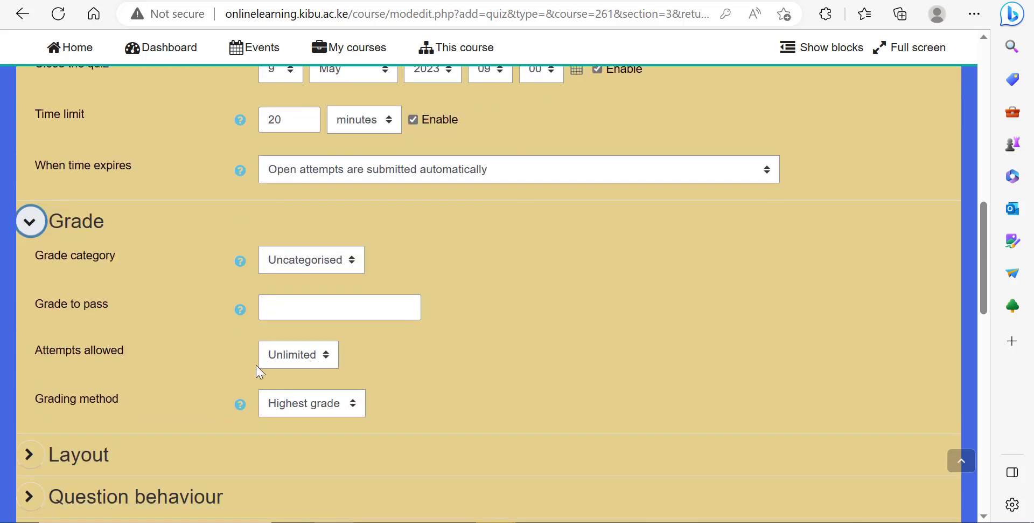
pyautogui.click(299, 363)
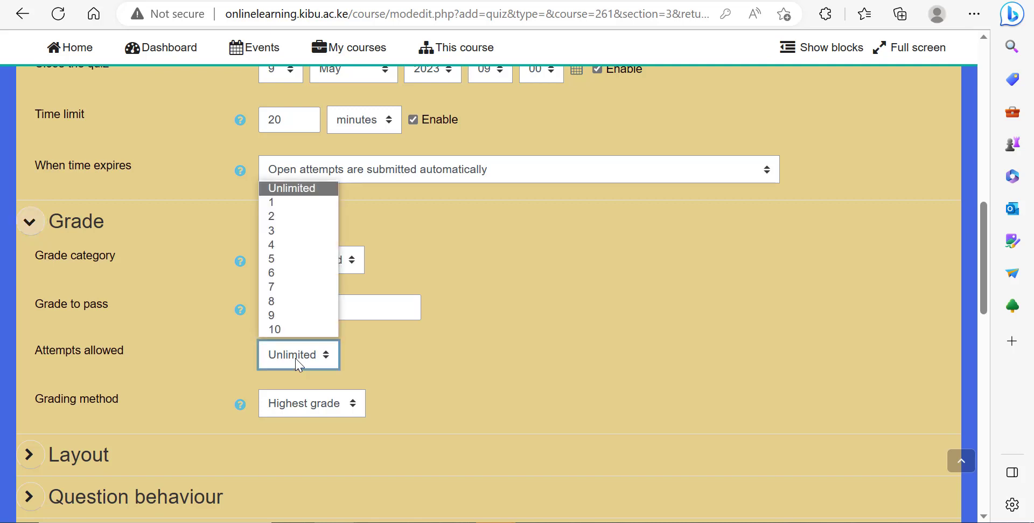
pyautogui.click(291, 217)
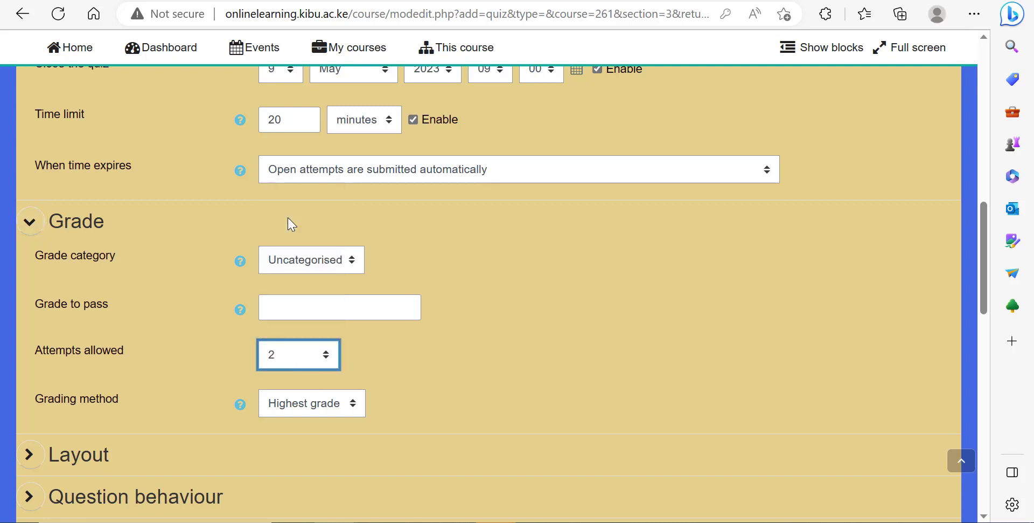
pyautogui.click(541, 340)
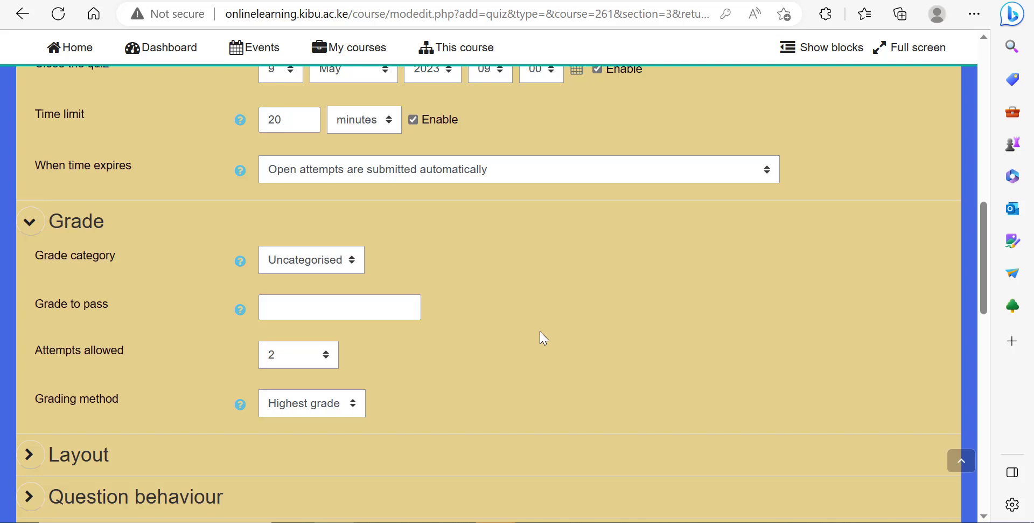
# Step: Expand Activity completion and set tracking to show the activity as complete when conditions are met
pyautogui.scroll(-5, 358, 318)
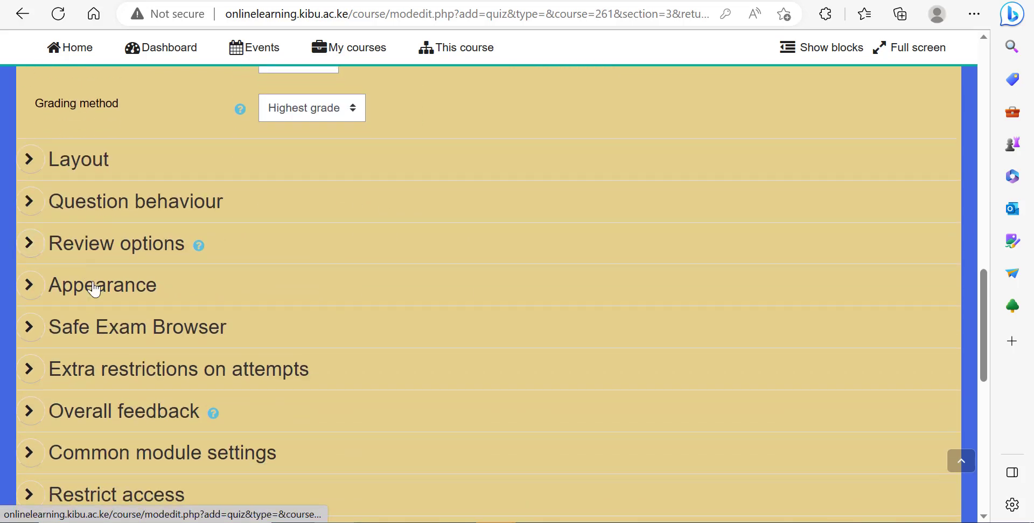
pyautogui.scroll(-3, 94, 289)
pyautogui.click(39, 351)
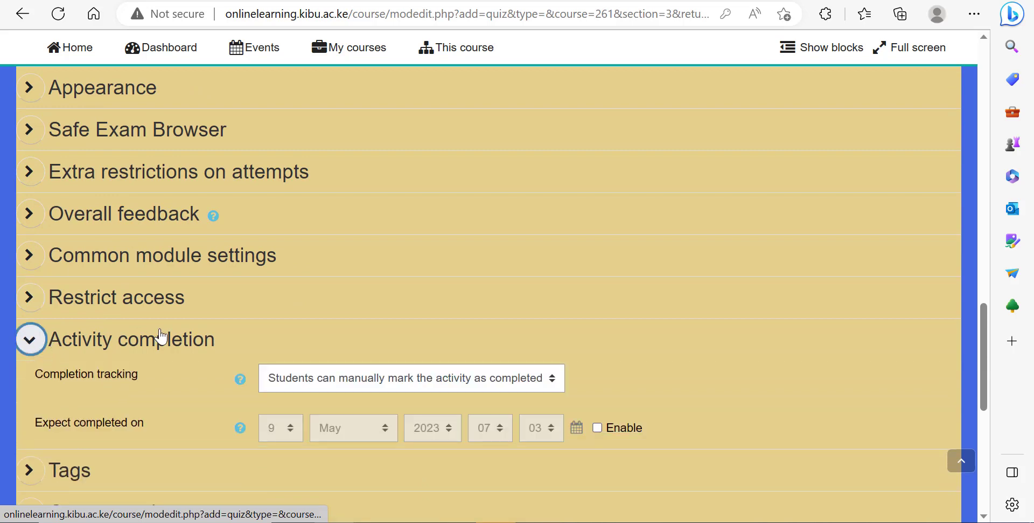
pyautogui.scroll(-2, 363, 319)
pyautogui.click(390, 288)
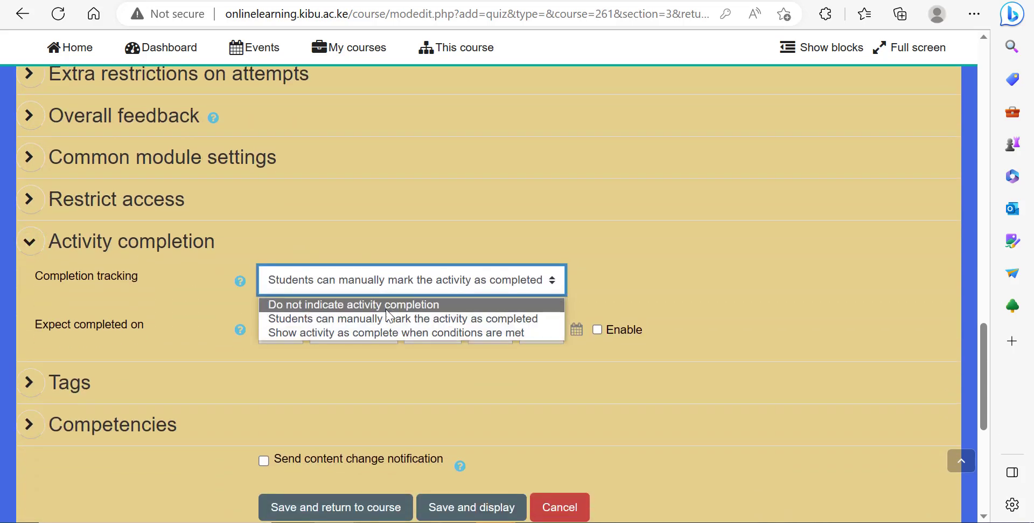
pyautogui.click(392, 333)
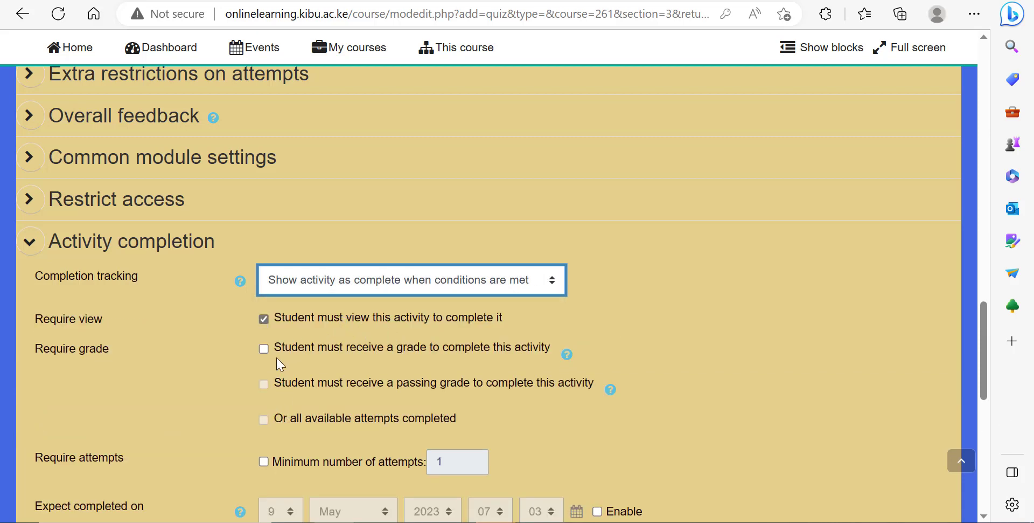
# Step: Replace the view requirement with requiring a grade, then save and return to the course
pyautogui.click(265, 319)
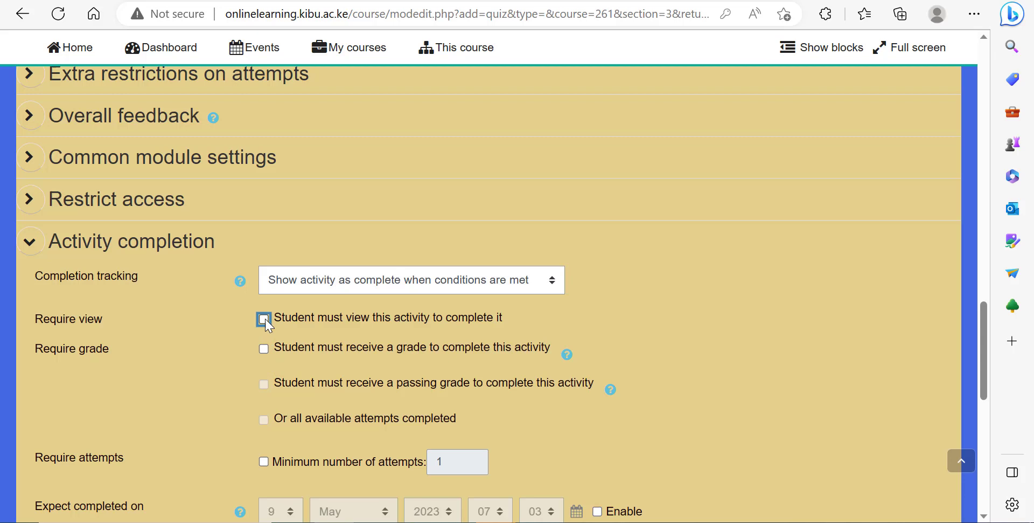
pyautogui.click(265, 348)
pyautogui.scroll(-5, 348, 372)
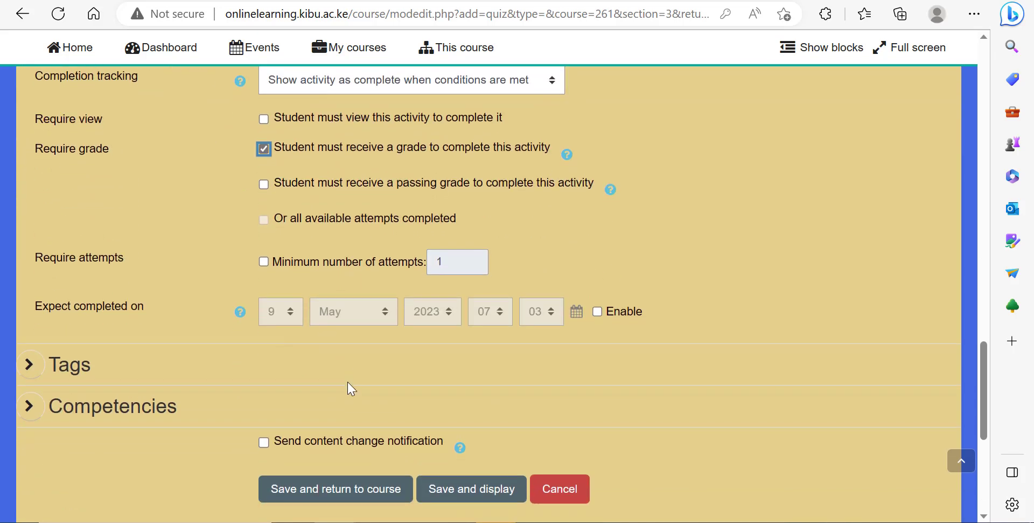
pyautogui.click(343, 406)
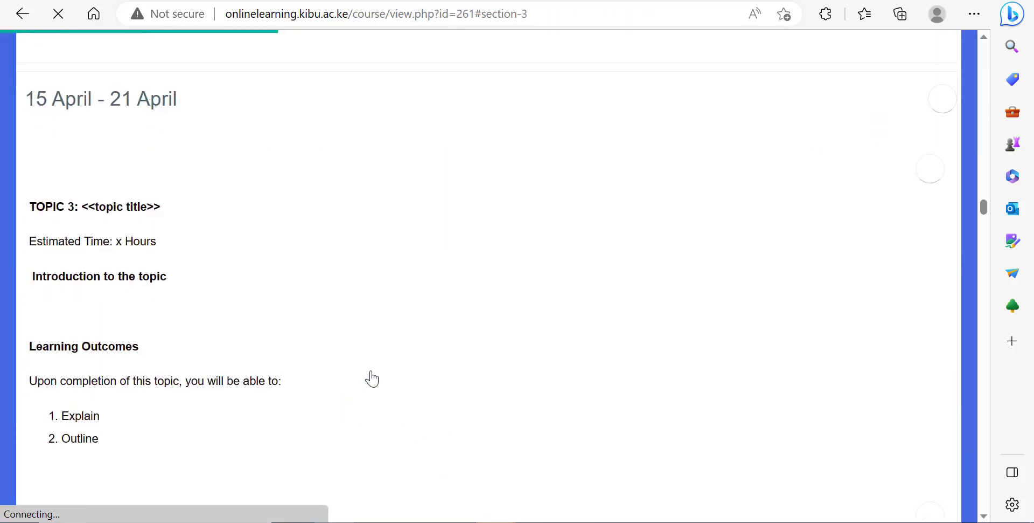
# Step: Find the Quiz on Nations in Africa and Europe on the course page and open it
pyautogui.scroll(-12, 372, 364)
pyautogui.scroll(-4, 372, 364)
pyautogui.scroll(18, 372, 364)
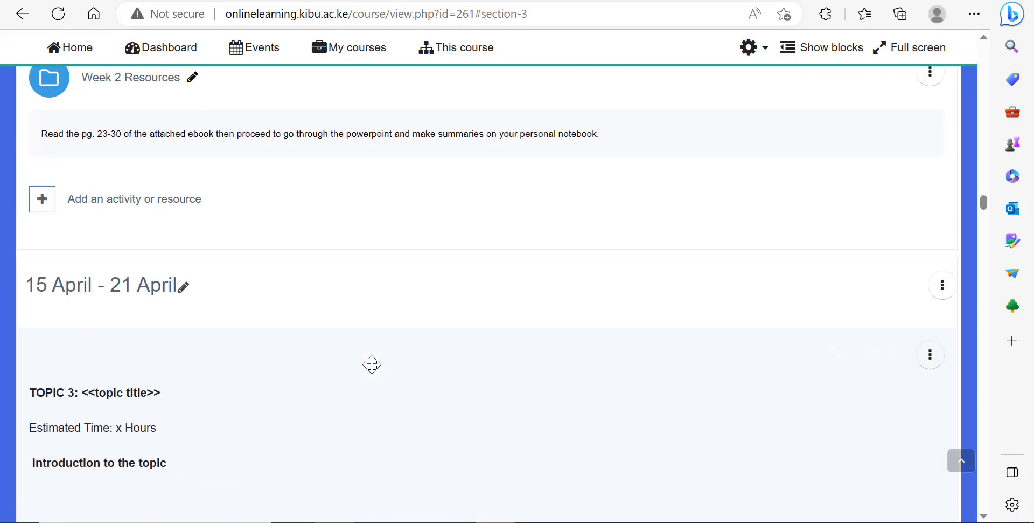
pyautogui.scroll(-10, 372, 364)
pyautogui.scroll(-8, 372, 345)
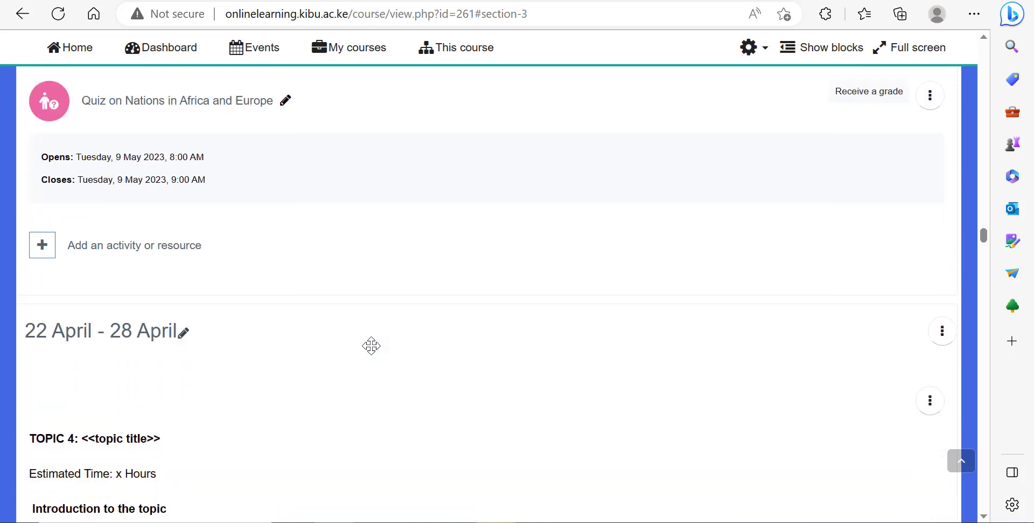
pyautogui.scroll(-15, 371, 345)
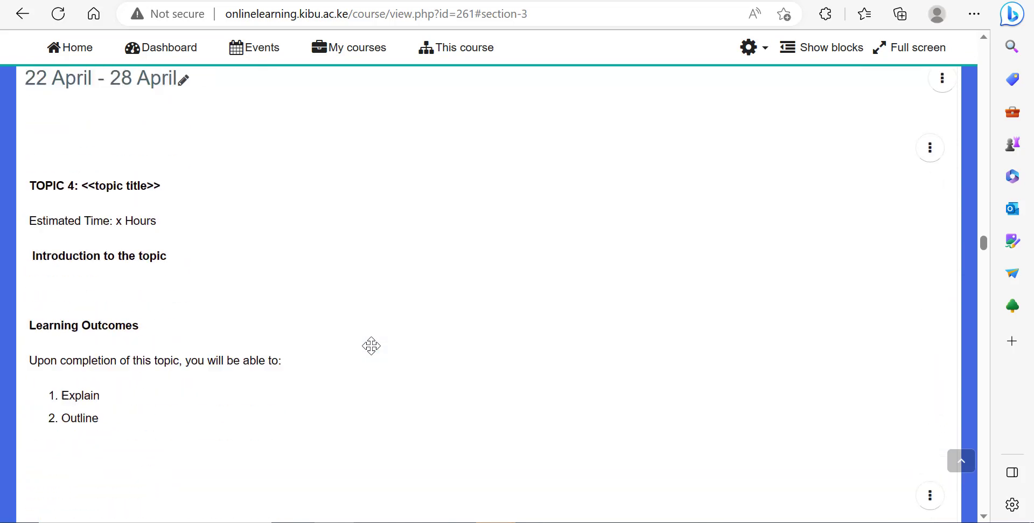
pyautogui.scroll(-6, 371, 345)
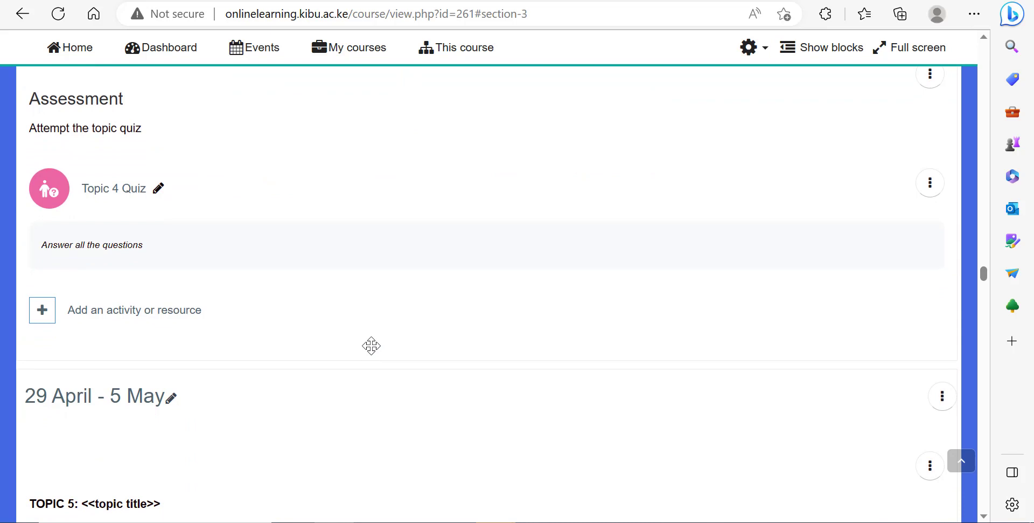
pyautogui.hotkey('ctrl', 'f')
pyautogui.write('nation')
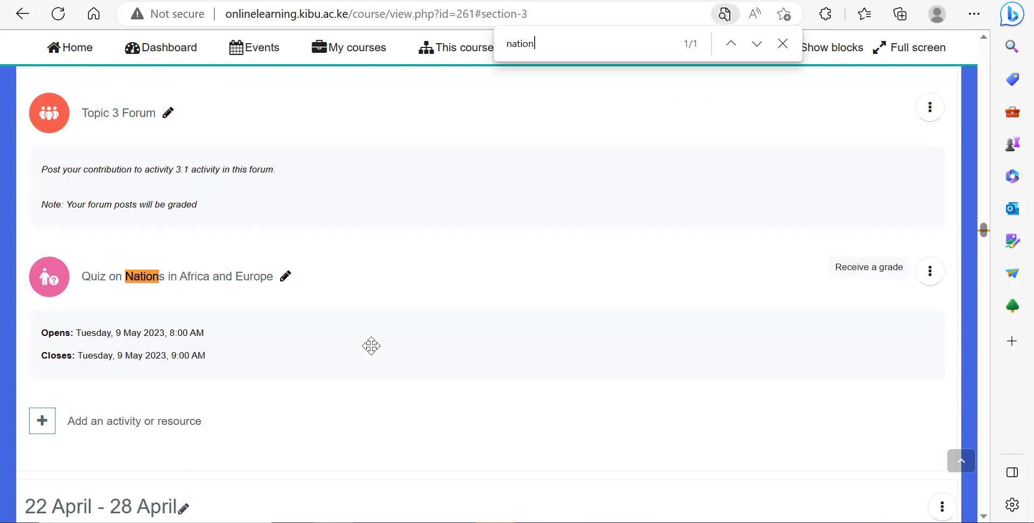
pyautogui.click(172, 282)
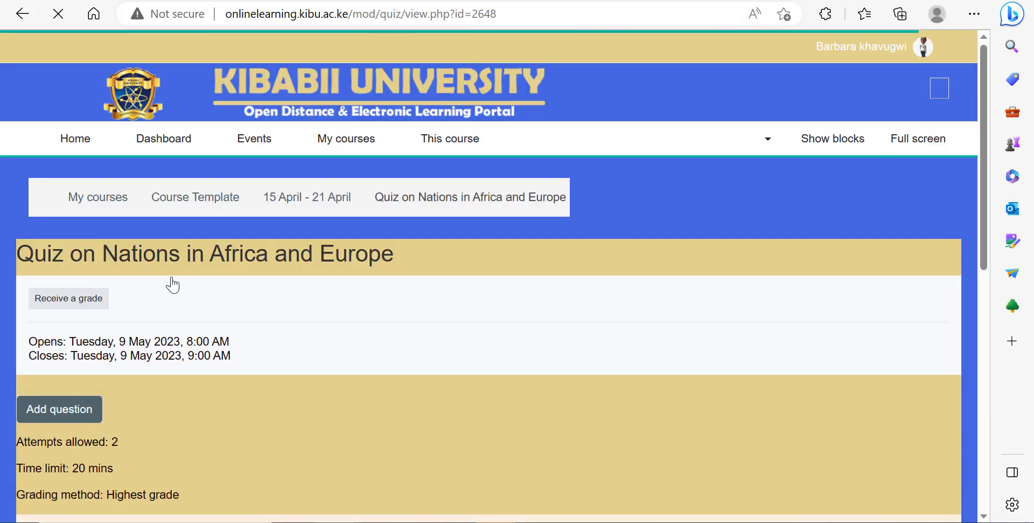
# Step: Open the quiz's question editing page
pyautogui.scroll(-2, 171, 370)
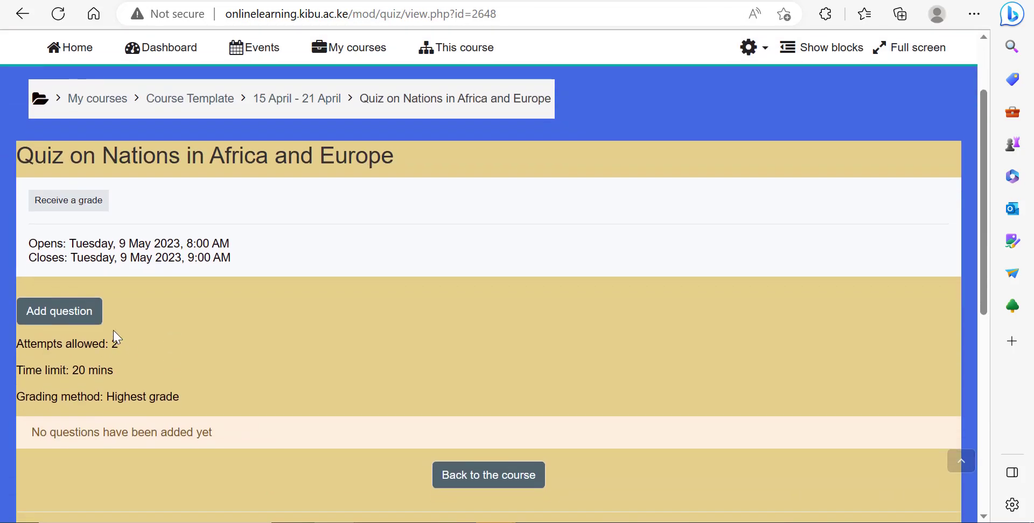
pyautogui.moveTo(30, 432); pyautogui.dragTo(233, 449)
pyautogui.click(240, 362)
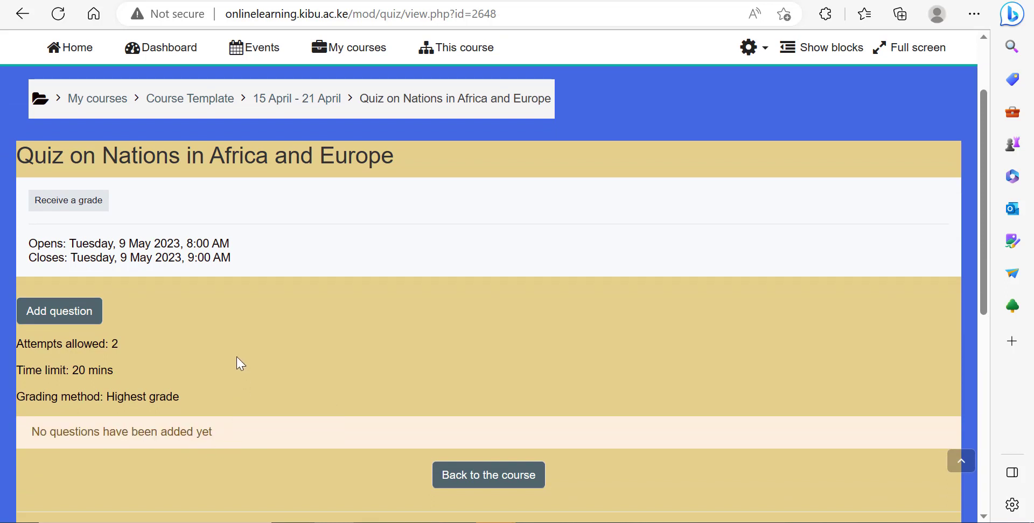
pyautogui.click(46, 319)
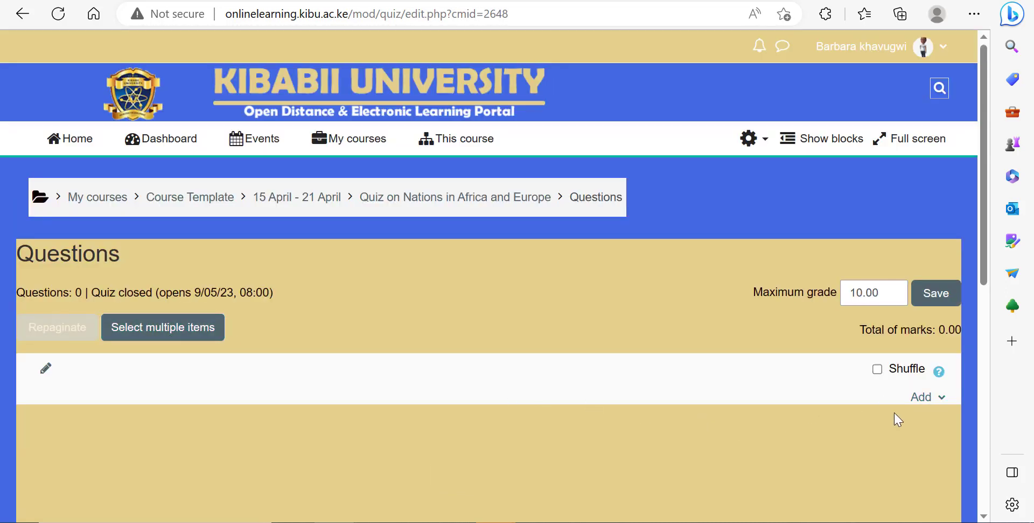
# Step: Add Question 3, Capital City and Question 4 from the Nations in Africa bank category to the quiz
pyautogui.click(922, 404)
pyautogui.scroll(-2, 862, 396)
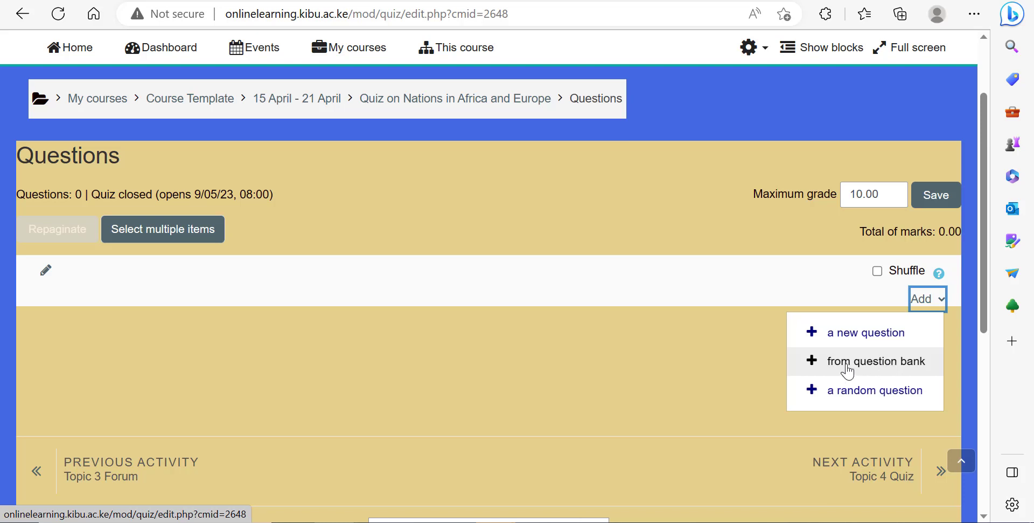
pyautogui.click(867, 371)
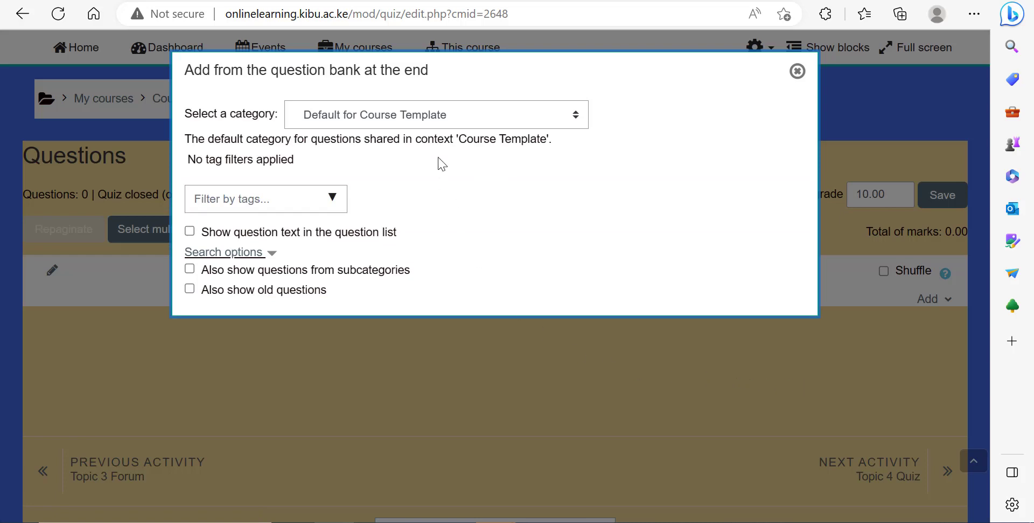
pyautogui.click(437, 118)
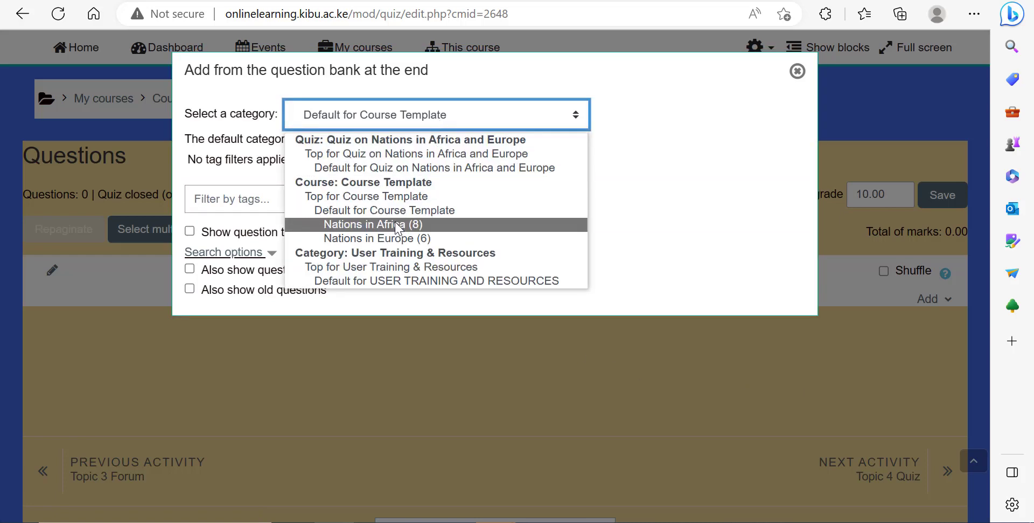
pyautogui.click(382, 231)
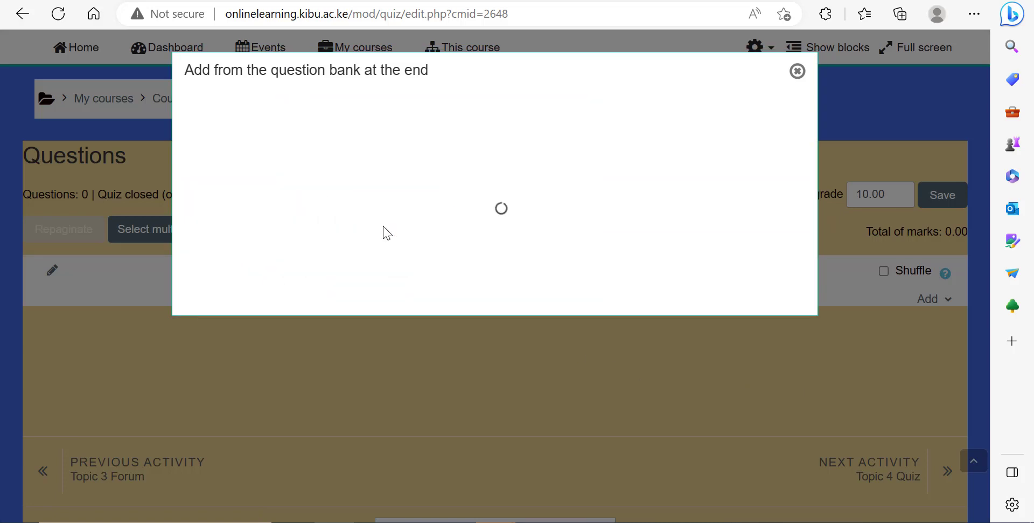
pyautogui.scroll(-1, 528, 295)
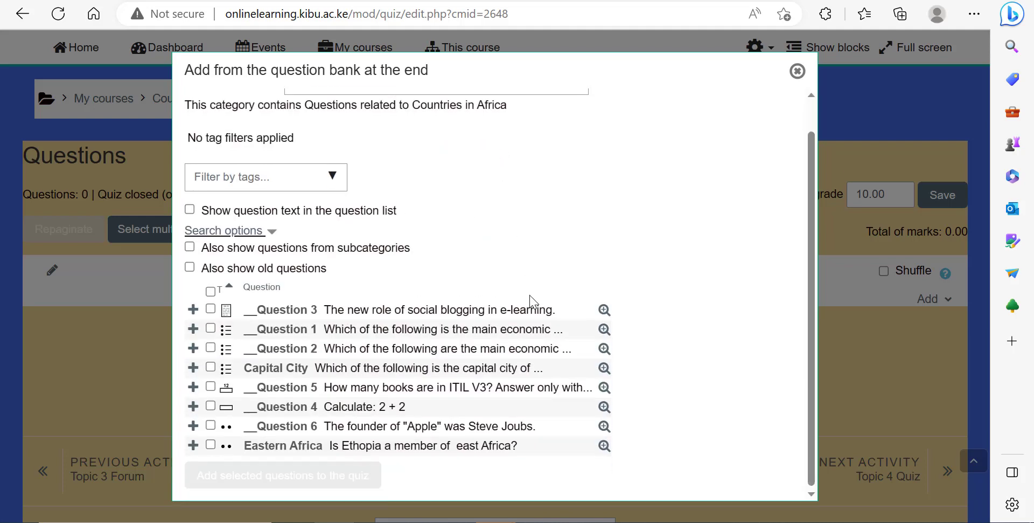
pyautogui.click(210, 309)
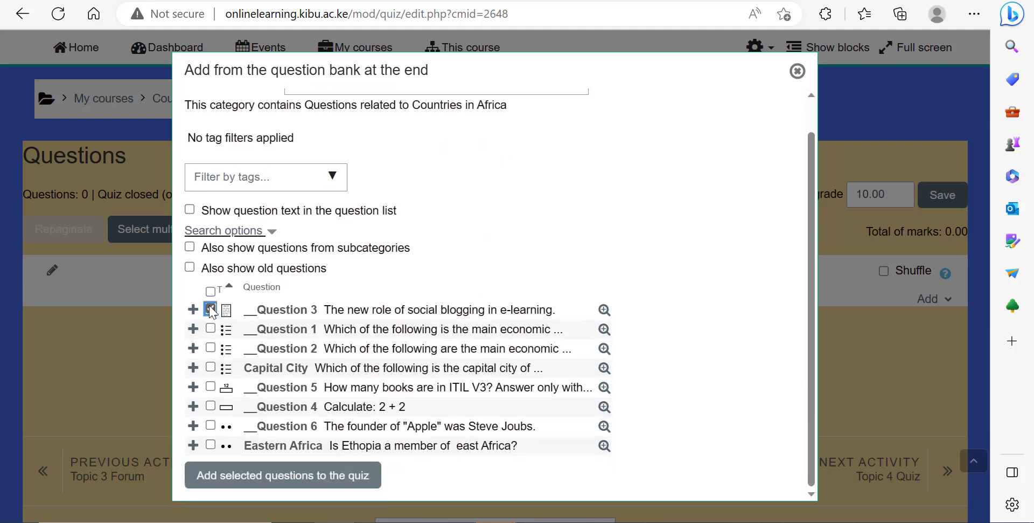
pyautogui.click(211, 367)
pyautogui.click(211, 405)
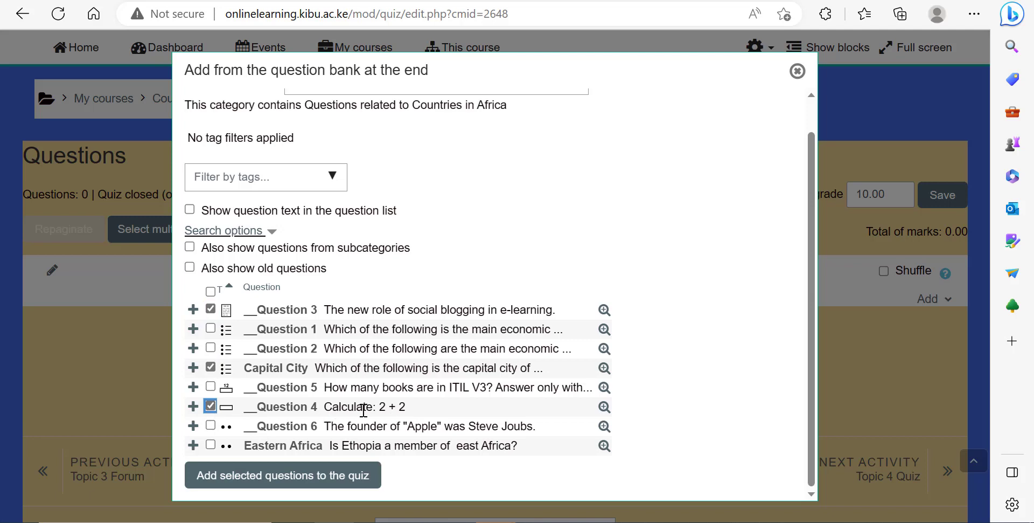
pyautogui.click(304, 482)
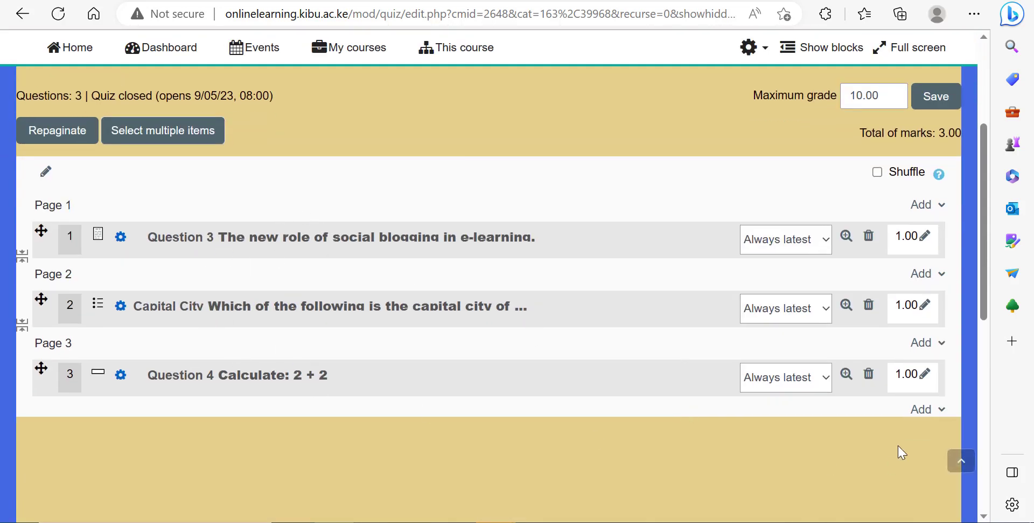
# Step: Add Question 3, Question 2 and Question 4 from the Nations in Europe bank category to the quiz
pyautogui.click(920, 411)
pyautogui.click(861, 477)
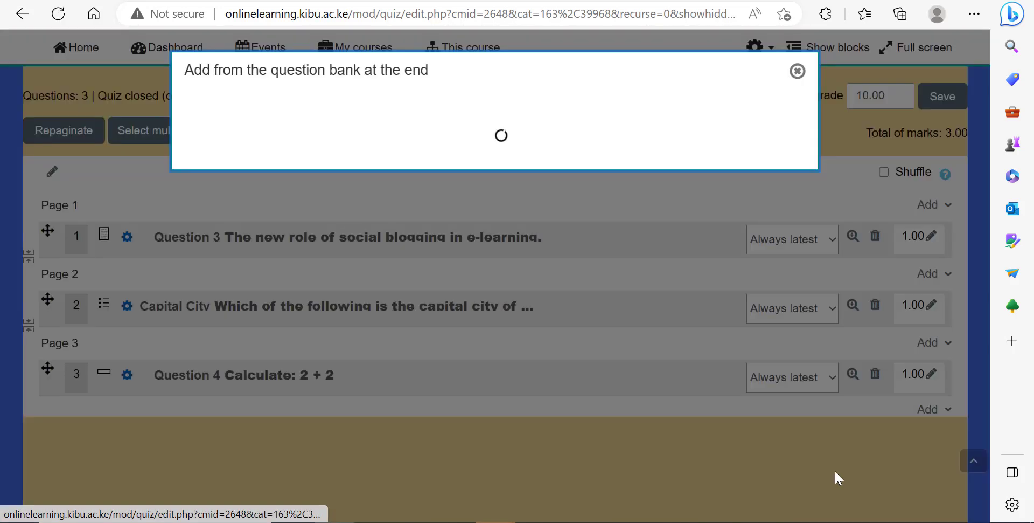
pyautogui.click(413, 123)
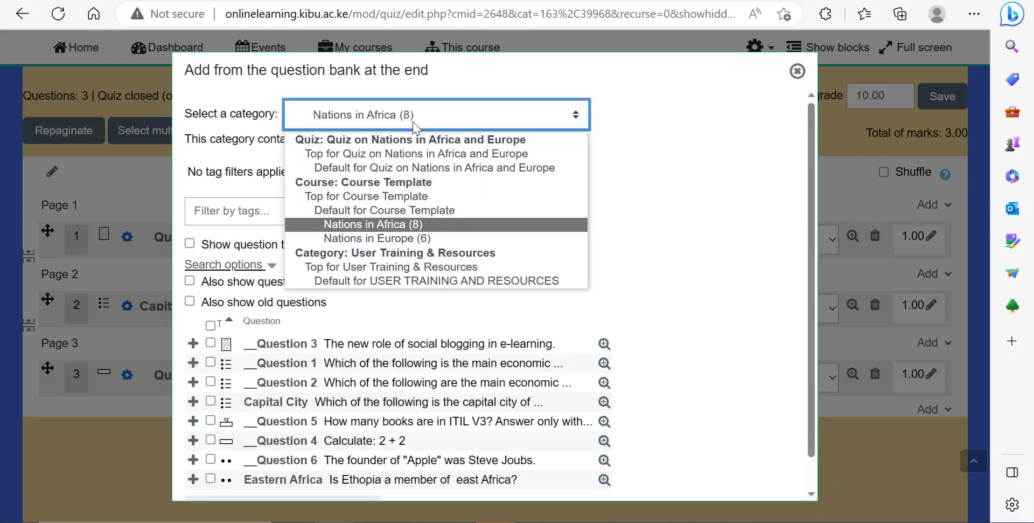
pyautogui.click(390, 241)
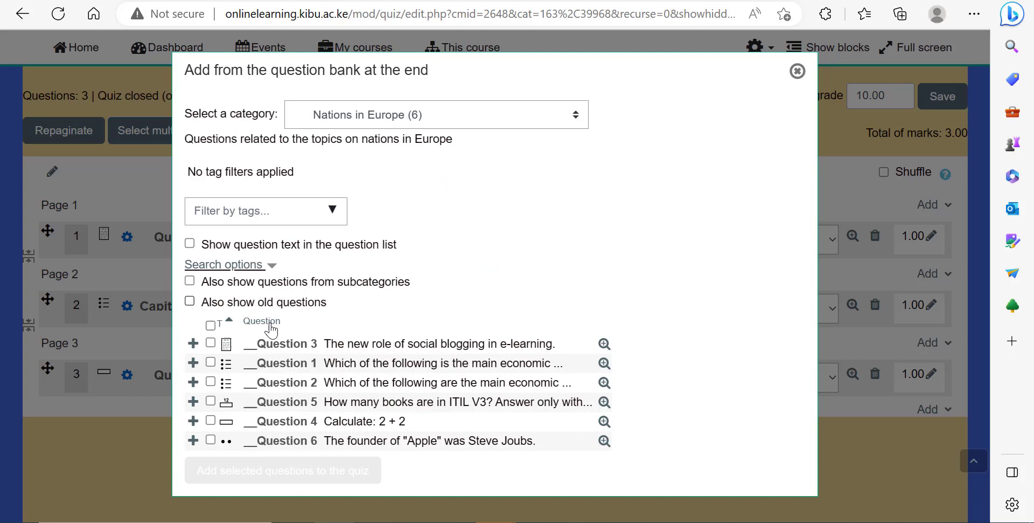
pyautogui.click(211, 343)
pyautogui.click(211, 383)
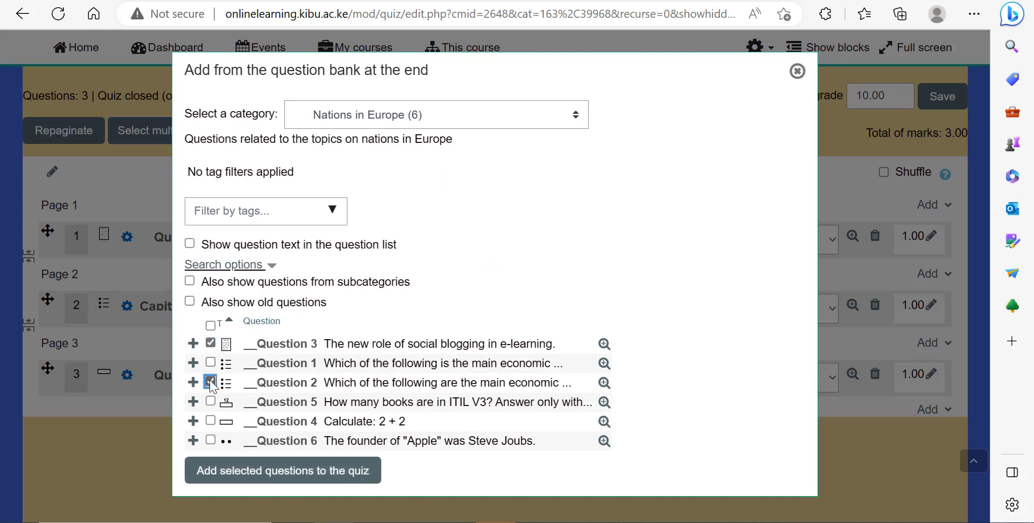
pyautogui.click(210, 420)
pyautogui.click(324, 470)
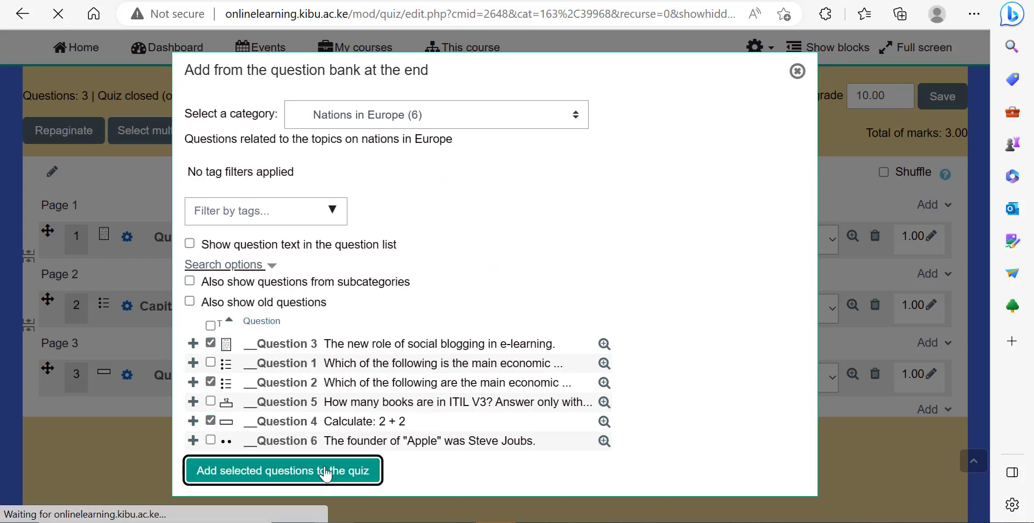
# Step: Review the quiz's question list and return to the quiz's main page
pyautogui.scroll(-6, 538, 398)
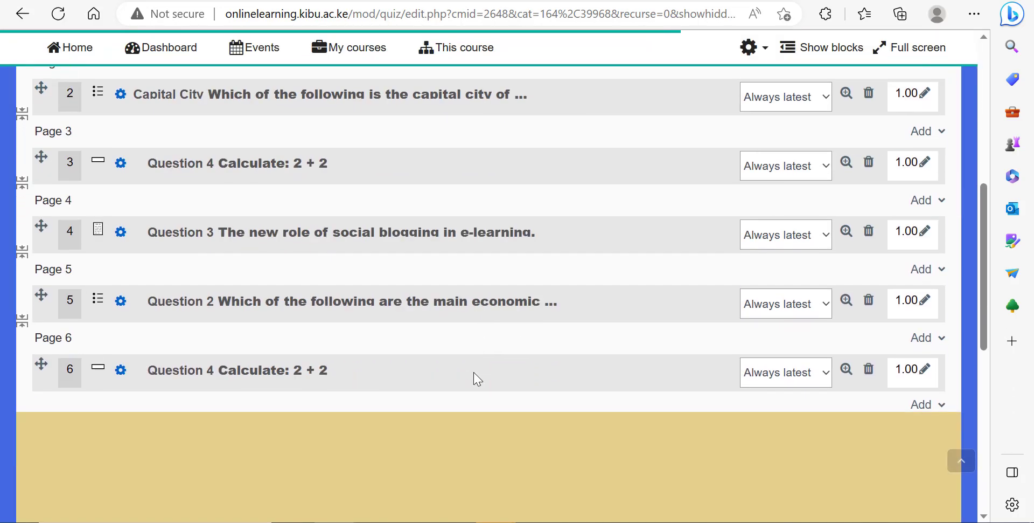
pyautogui.scroll(3, 423, 347)
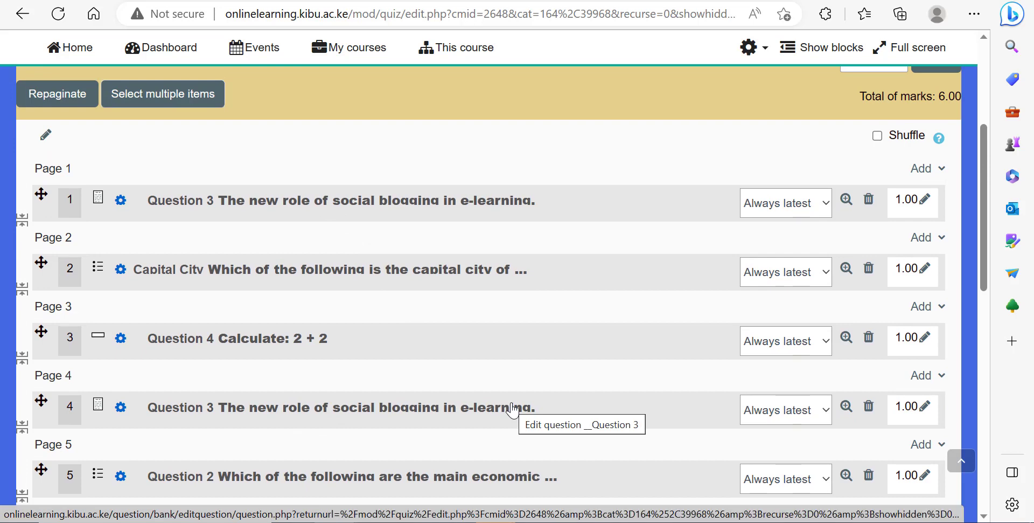
pyautogui.scroll(4, 485, 396)
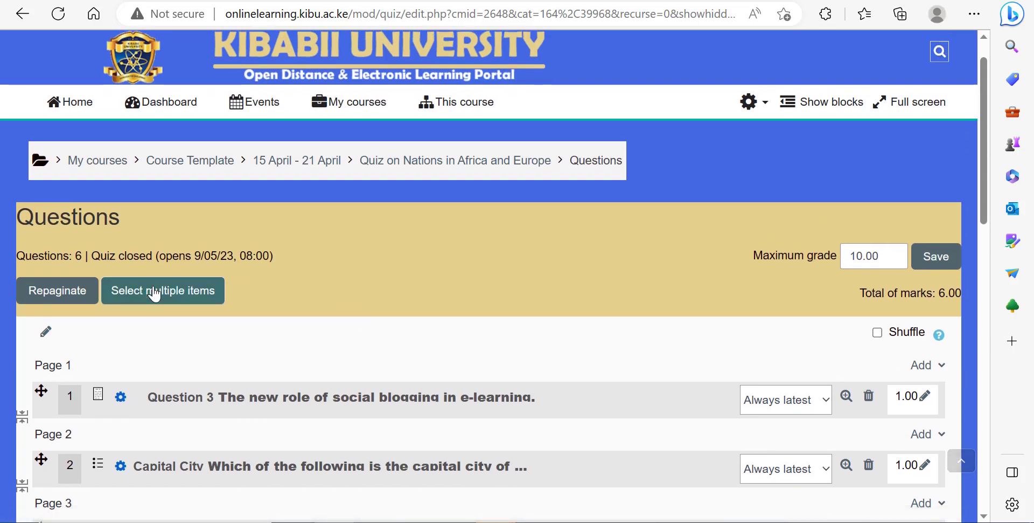
pyautogui.click(421, 163)
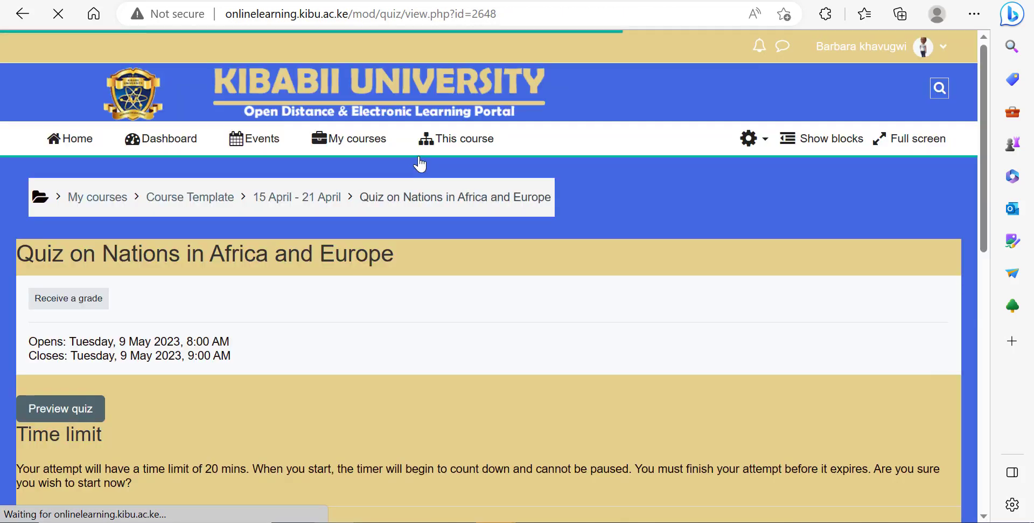